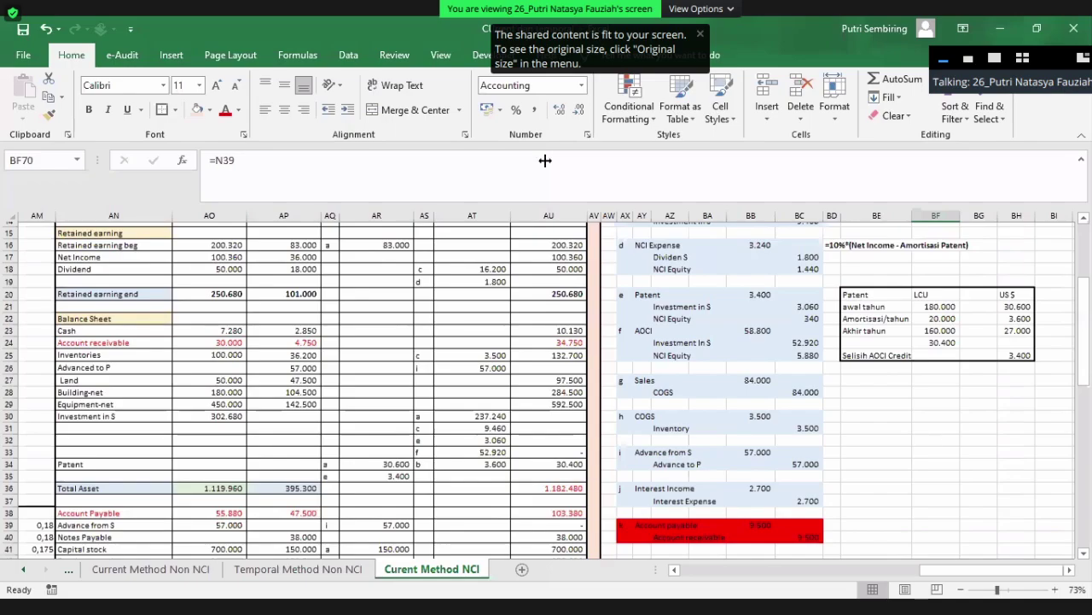
Go back from the consolidation worksheet to column A and review problem 8's statement and its 2016 exchange rates.
{"action": "left_click", "coordinate": [522, 328]}
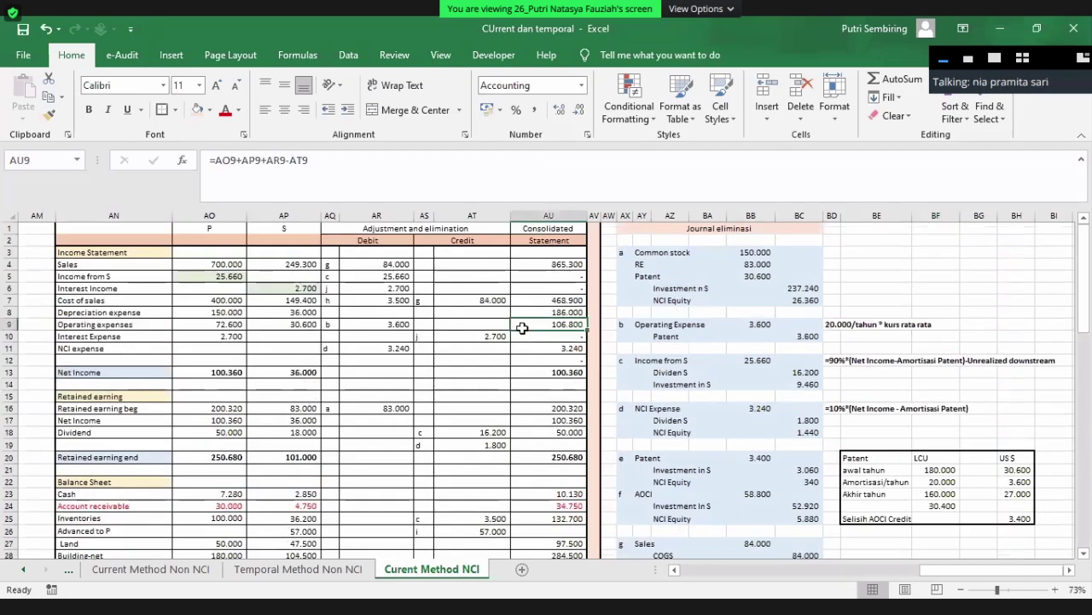
{"action": "key", "text": "Left"}
{"action": "key", "text": "Left"}
{"action": "key", "text": "Left"}
{"action": "key", "text": "Left"}
{"action": "key", "text": "Left"}
{"action": "key", "text": "Left"}
{"action": "key", "text": "Left"}
{"action": "key", "text": "Left"}
{"action": "key", "text": "Left"}
{"action": "key", "text": "Left"}
{"action": "key", "text": "Left"}
{"action": "key", "text": "Left"}
{"action": "key", "text": "Left"}
{"action": "key", "text": "Left"}
{"action": "key", "text": "Left"}
{"action": "key", "text": "Left"}
{"action": "key", "text": "Left"}
{"action": "key", "text": "Left"}
{"action": "key", "text": "Left"}
{"action": "key", "text": "Left"}
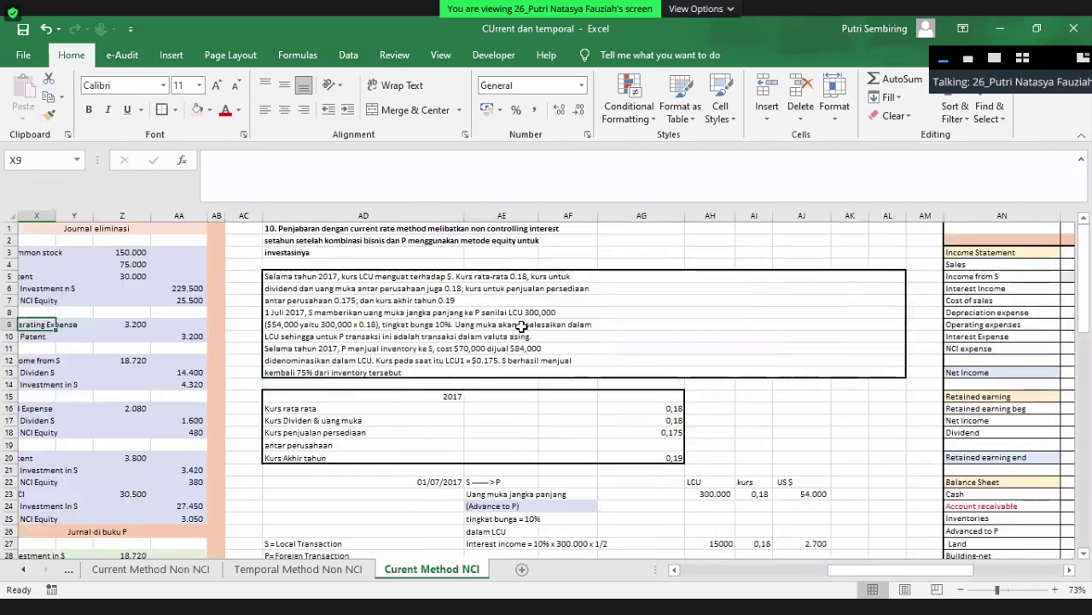
{"action": "key", "text": "Left"}
{"action": "key", "text": "Left"}
{"action": "key", "text": "Left"}
{"action": "key", "text": "Left"}
{"action": "key", "text": "Left"}
{"action": "key", "text": "Left"}
{"action": "key", "text": "Left"}
{"action": "key", "text": "Left"}
{"action": "key", "text": "Left"}
{"action": "key", "text": "Left"}
{"action": "key", "text": "Left"}
{"action": "key", "text": "Left"}
{"action": "key", "text": "Left"}
{"action": "key", "text": "Left"}
{"action": "key", "text": "Left"}
{"action": "key", "text": "Left"}
{"action": "key", "text": "Left"}
{"action": "key", "text": "Left"}
{"action": "key", "text": "Left"}
{"action": "key", "text": "Left"}
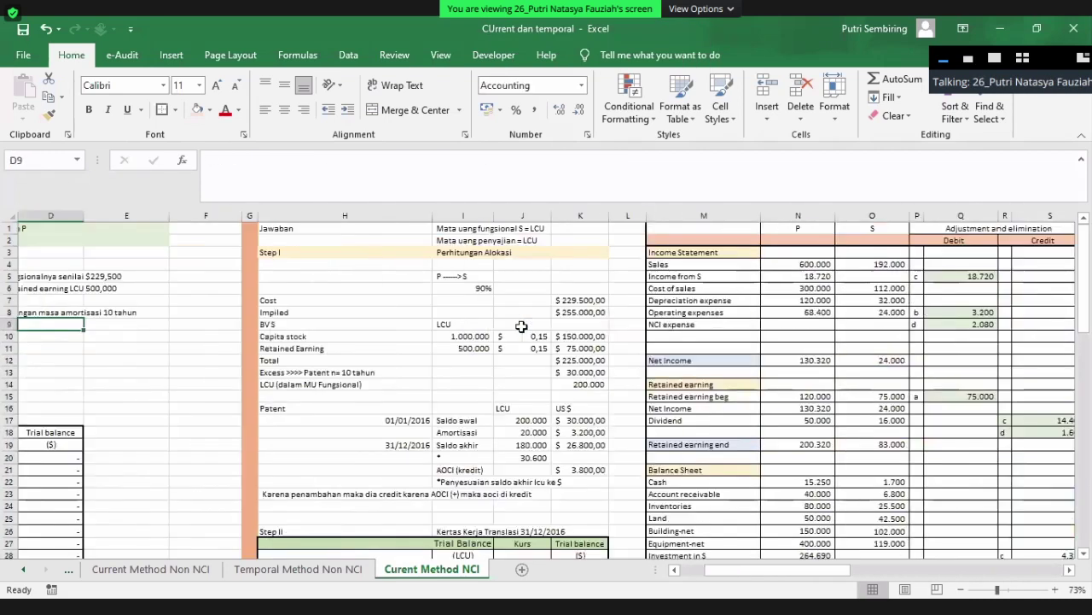
{"action": "key", "text": "Left"}
{"action": "key", "text": "Left"}
{"action": "key", "text": "Left"}
{"action": "scroll", "coordinate": [308, 398], "scroll_direction": "down", "scroll_amount": 1}
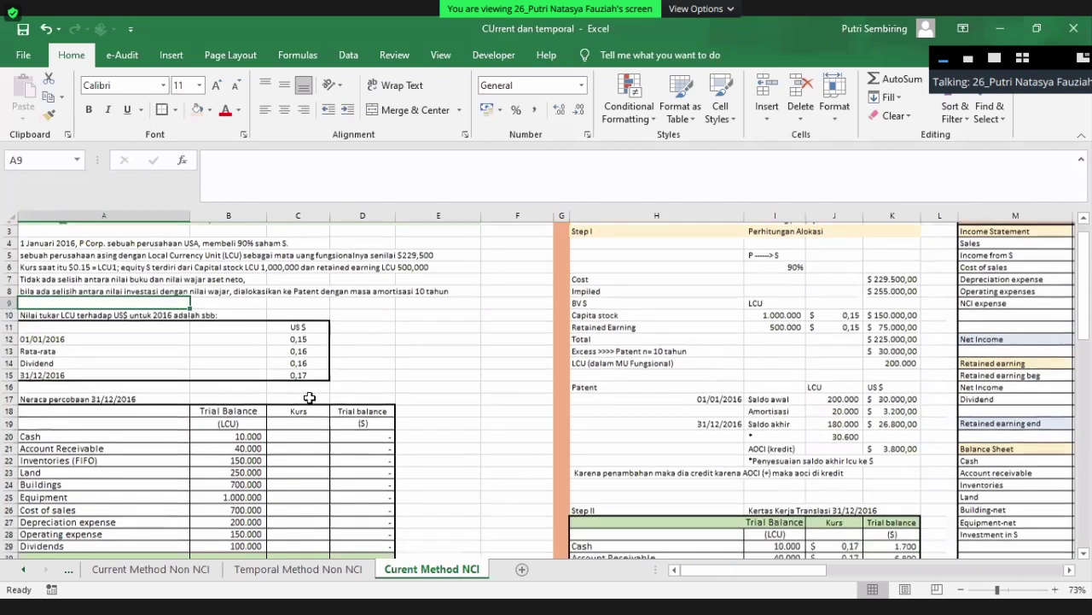
{"action": "scroll", "coordinate": [309, 398], "scroll_direction": "up", "scroll_amount": 1}
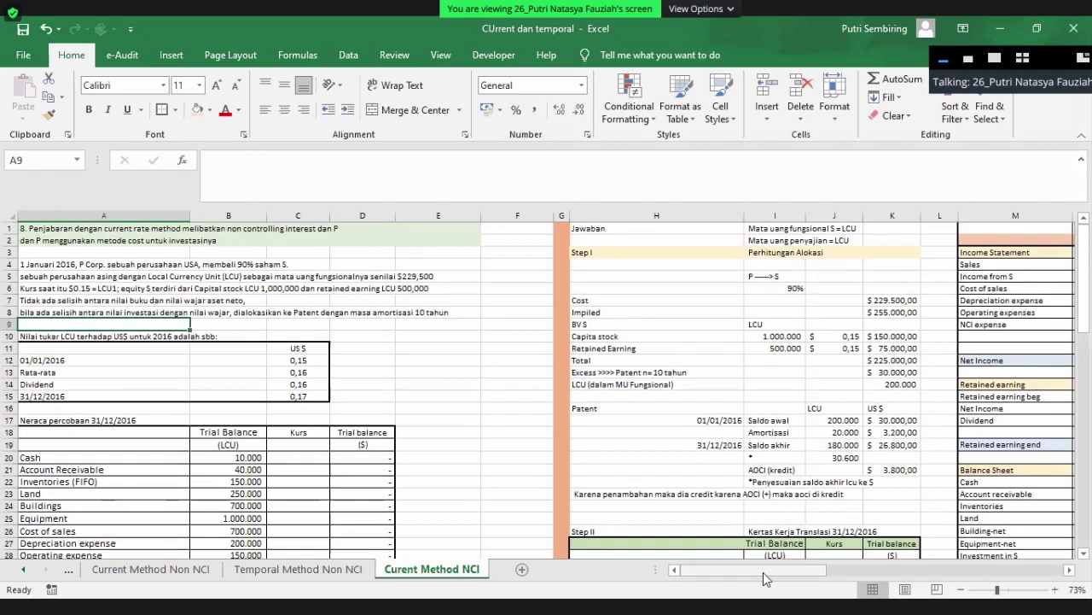
Bring up problem 10's statement and its 2017 exchange-rate table.
{"action": "left_click_drag", "start_coordinate": [766, 579], "coordinate": [975, 578]}
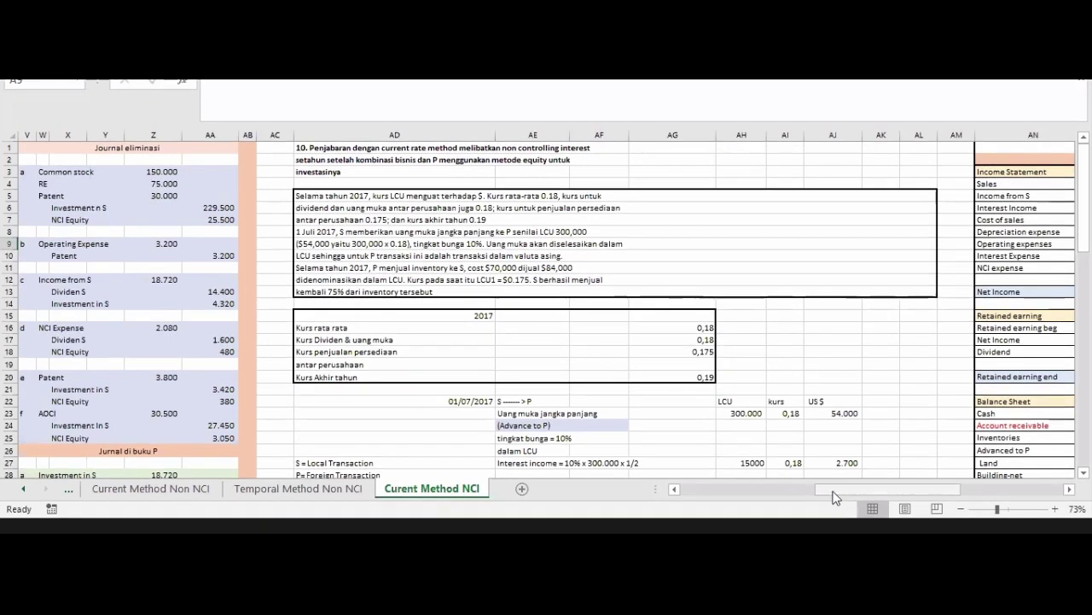
{"action": "left_click_drag", "start_coordinate": [820, 529], "coordinate": [685, 525]}
{"action": "left_click_drag", "start_coordinate": [685, 484], "coordinate": [868, 482]}
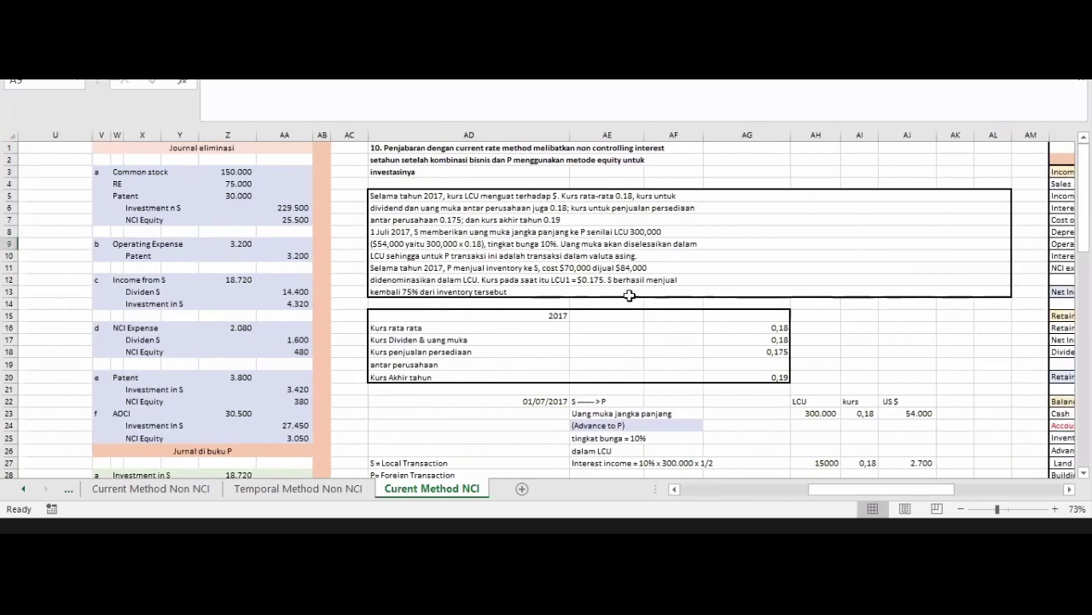
{"action": "scroll", "coordinate": [629, 296], "scroll_direction": "down", "scroll_amount": 2}
{"action": "scroll", "coordinate": [547, 247], "scroll_direction": "up", "scroll_amount": 2}
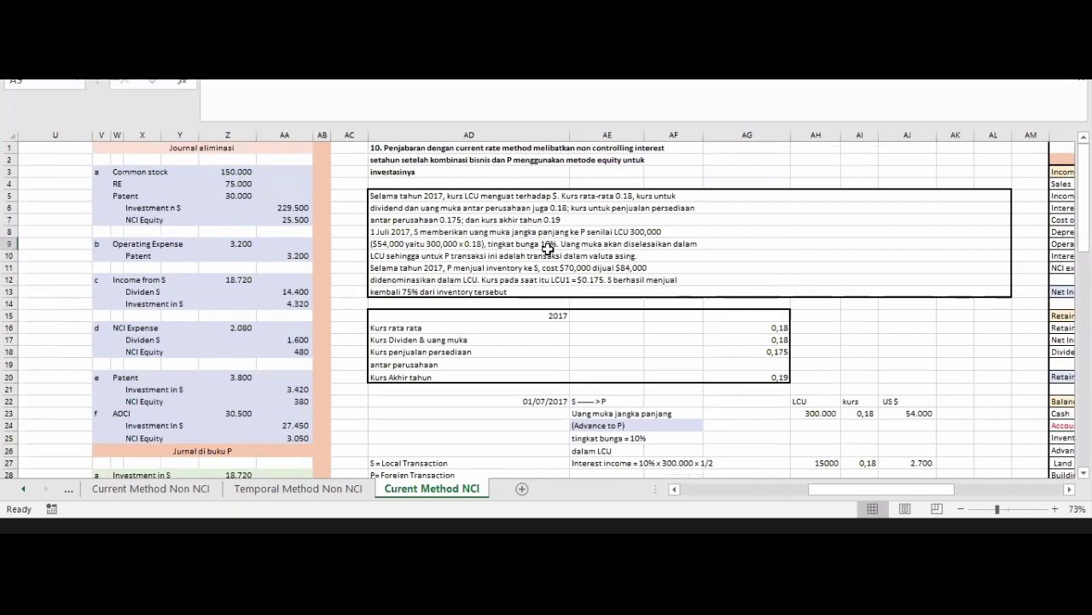
Examine the two Inventories (FIFO) rows in the translation worksheet dated 31/12/2017.
{"action": "scroll", "coordinate": [547, 248], "scroll_direction": "down", "scroll_amount": 9}
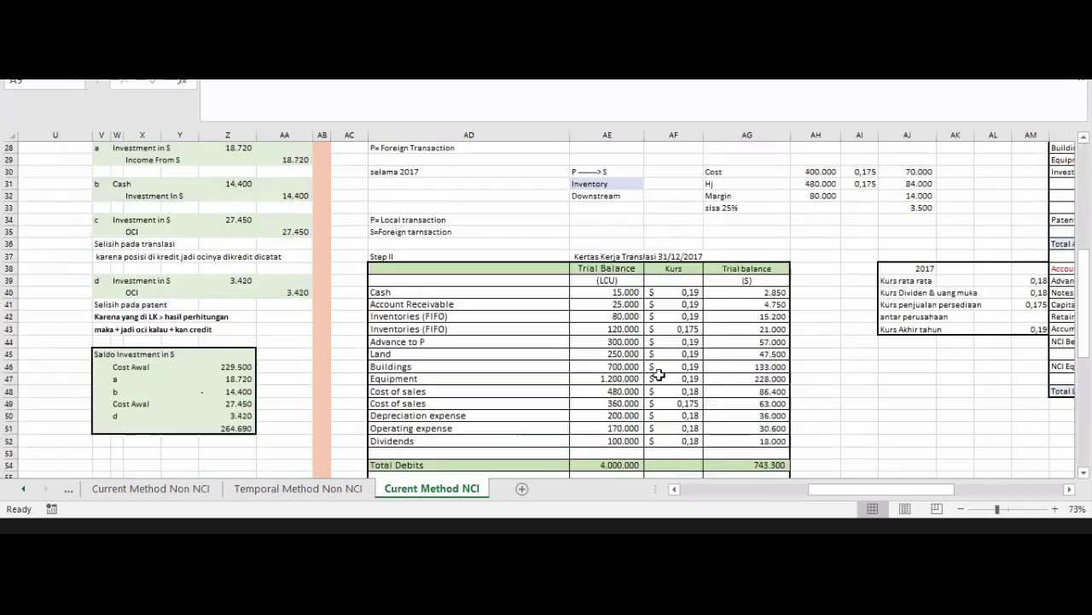
{"action": "scroll", "coordinate": [647, 340], "scroll_direction": "down", "scroll_amount": 2}
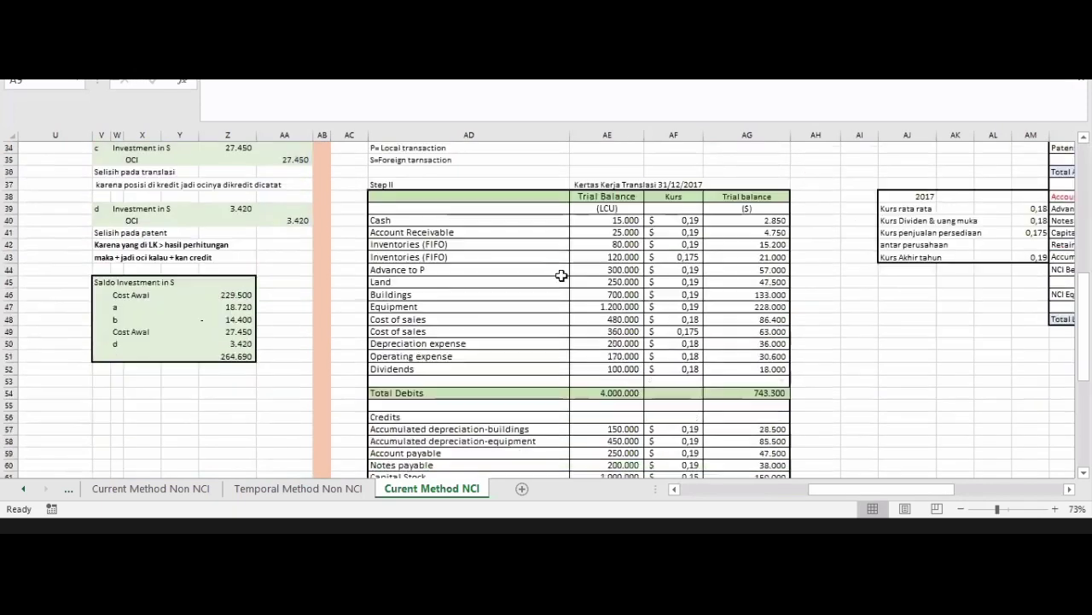
{"action": "left_click", "coordinate": [418, 245]}
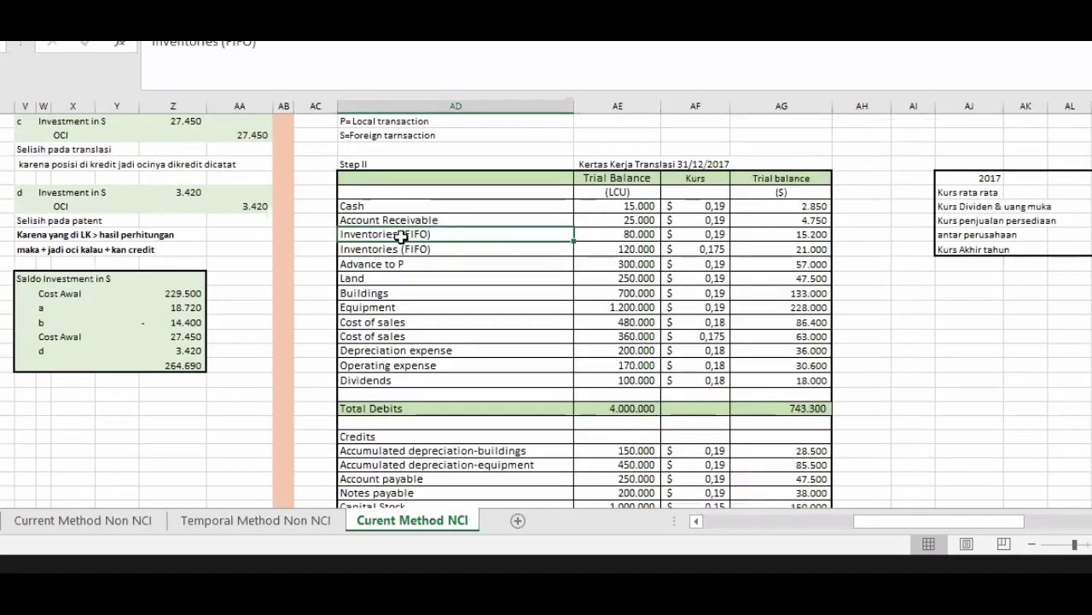
{"action": "left_click", "coordinate": [398, 251]}
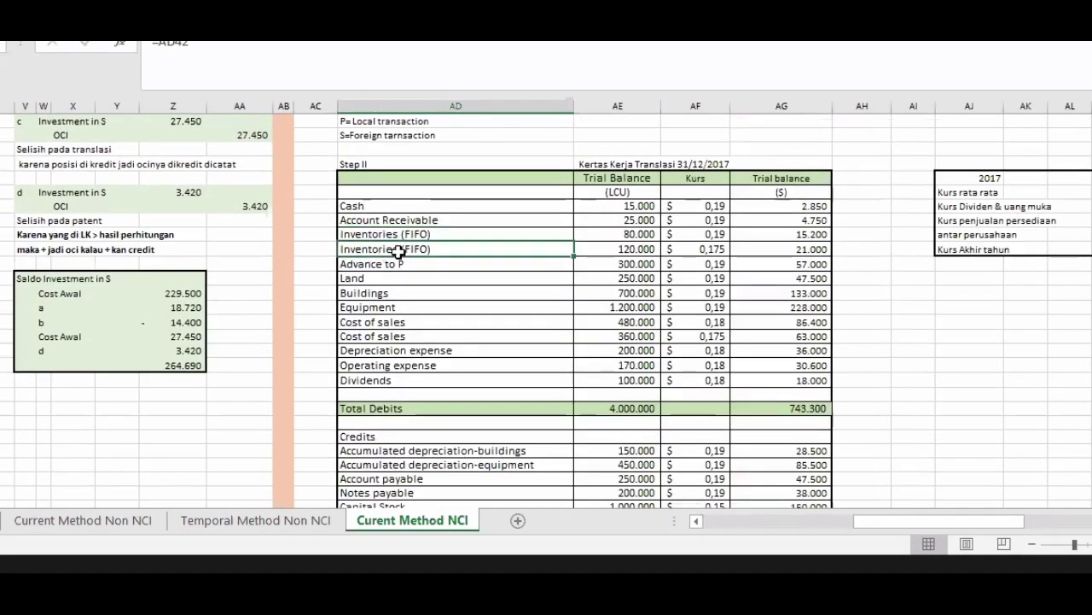
Return to problem 10's statement and magnify the screen to read the 2017 exchange-rate table and the intercompany rate label.
{"action": "scroll", "coordinate": [398, 248], "scroll_direction": "up", "scroll_amount": 12}
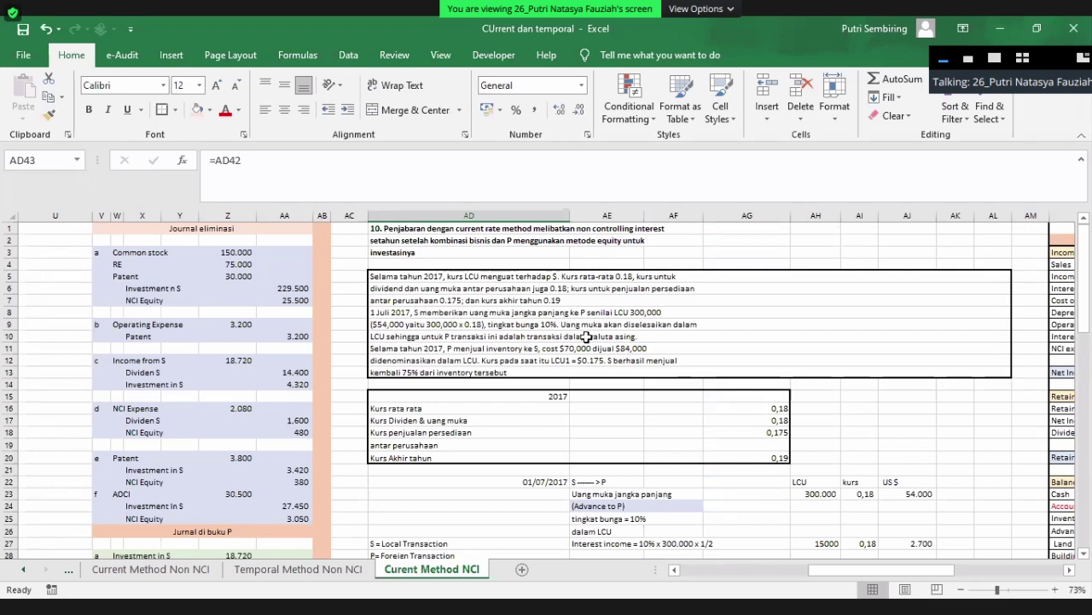
{"action": "scroll", "coordinate": [475, 347], "scroll_direction": "down", "scroll_amount": 1}
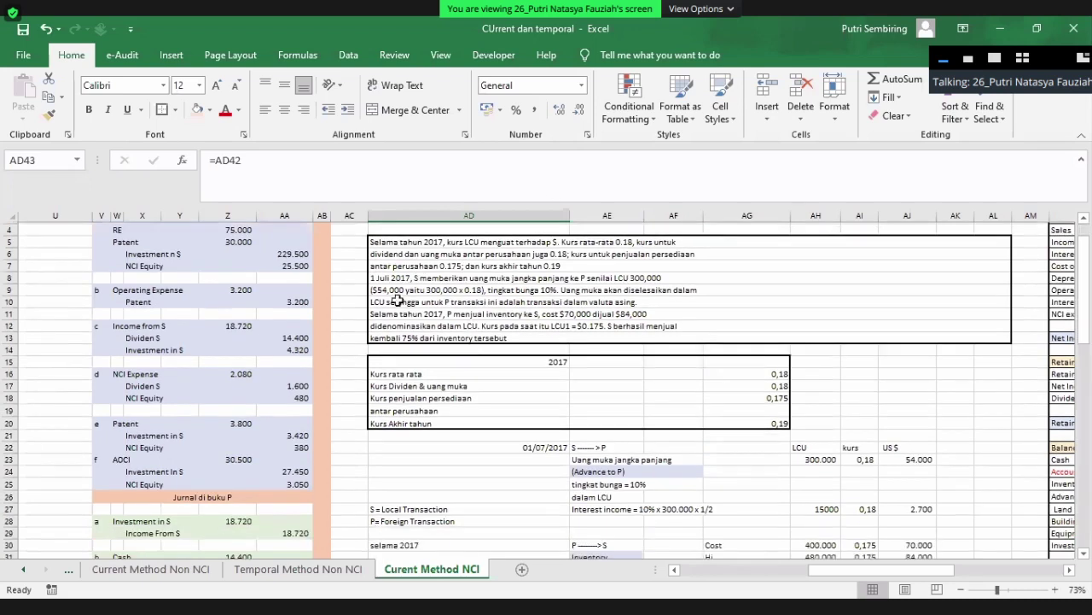
{"action": "scroll", "coordinate": [402, 298], "scroll_direction": "up", "scroll_amount": 1}
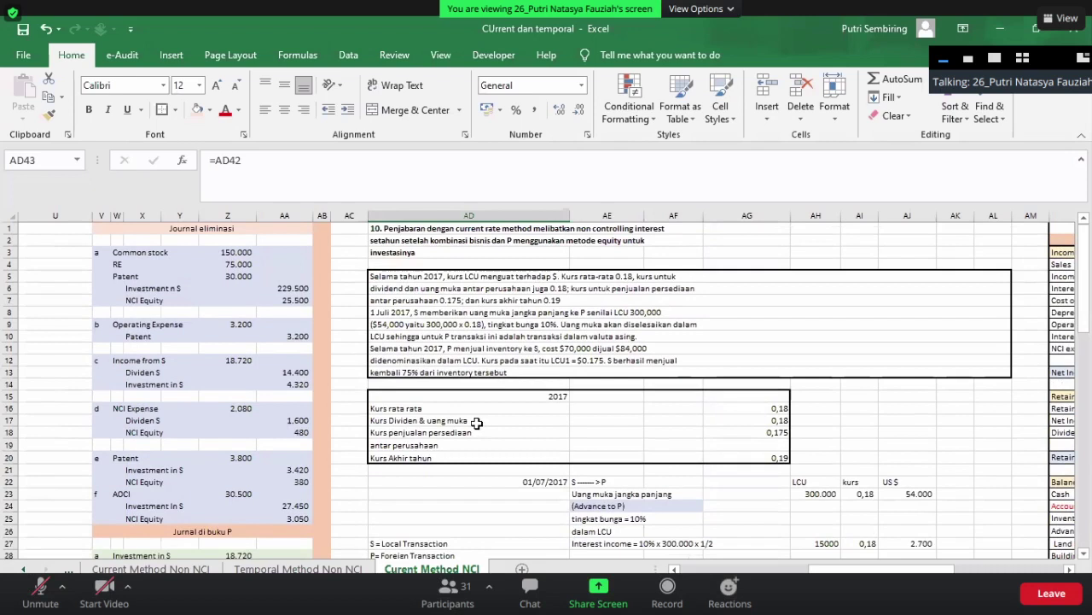
{"action": "key", "text": "super+plus"}
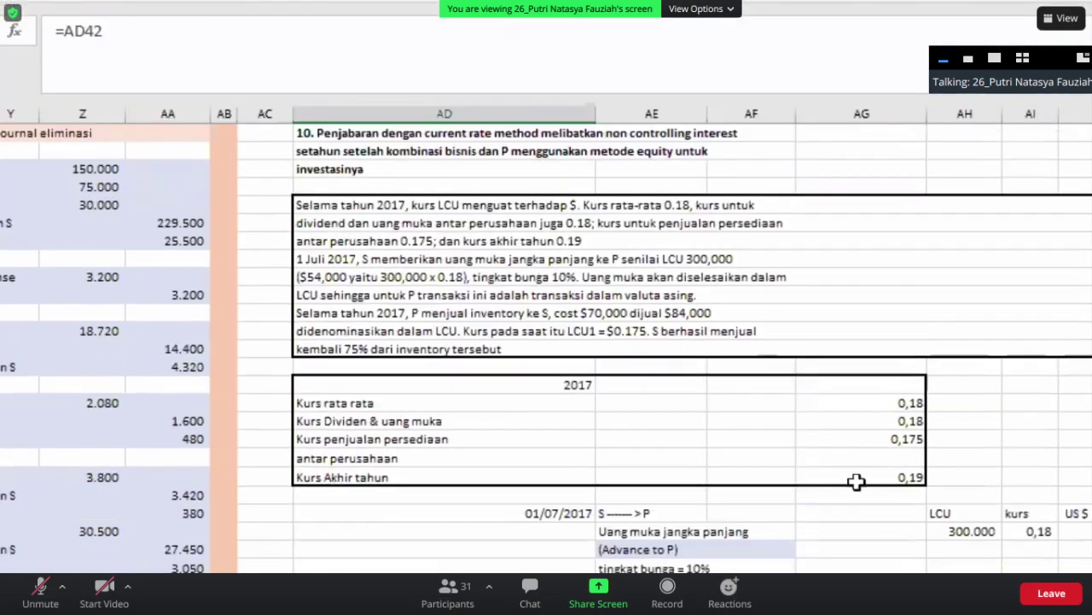
{"action": "left_click", "coordinate": [355, 452]}
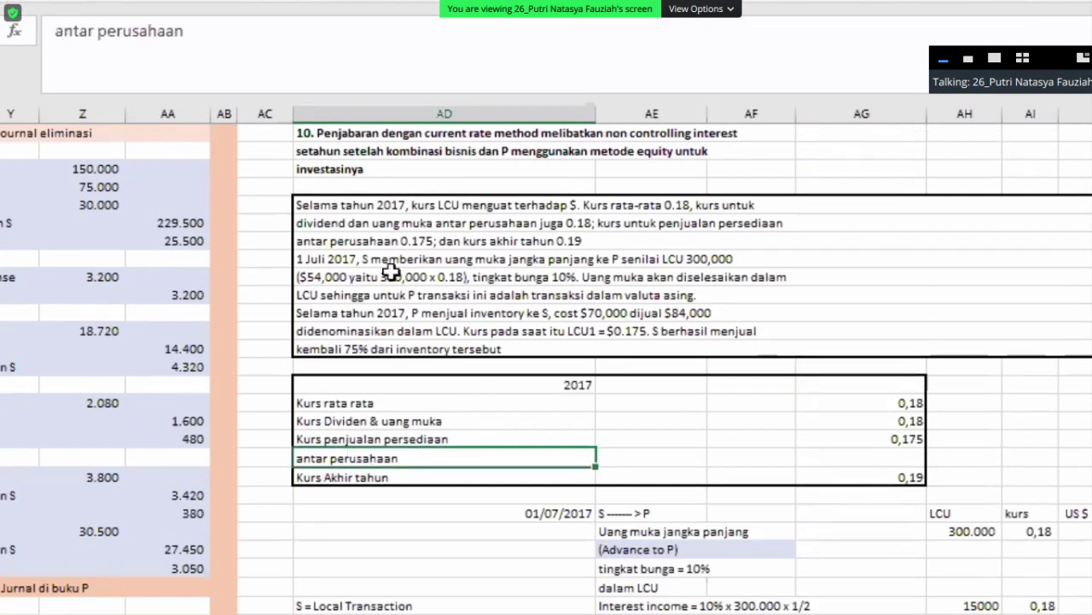
Examine the 01/07/2017 long-term advance from S to P alongside problem 10's text.
{"action": "scroll", "coordinate": [393, 272], "scroll_direction": "down", "scroll_amount": 1}
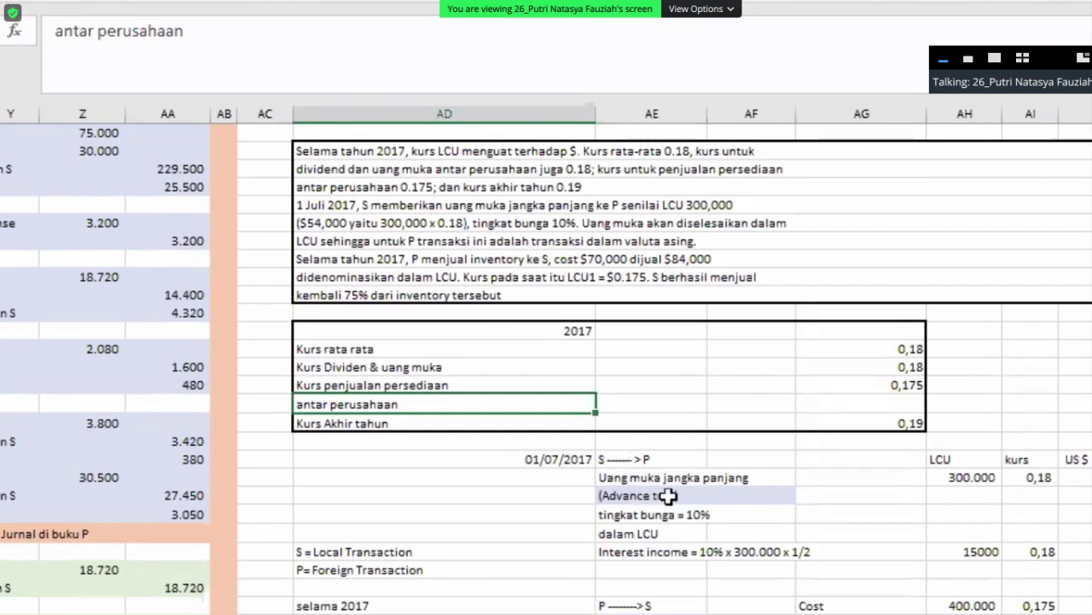
{"action": "scroll", "coordinate": [930, 460], "scroll_direction": "right", "scroll_amount": 2}
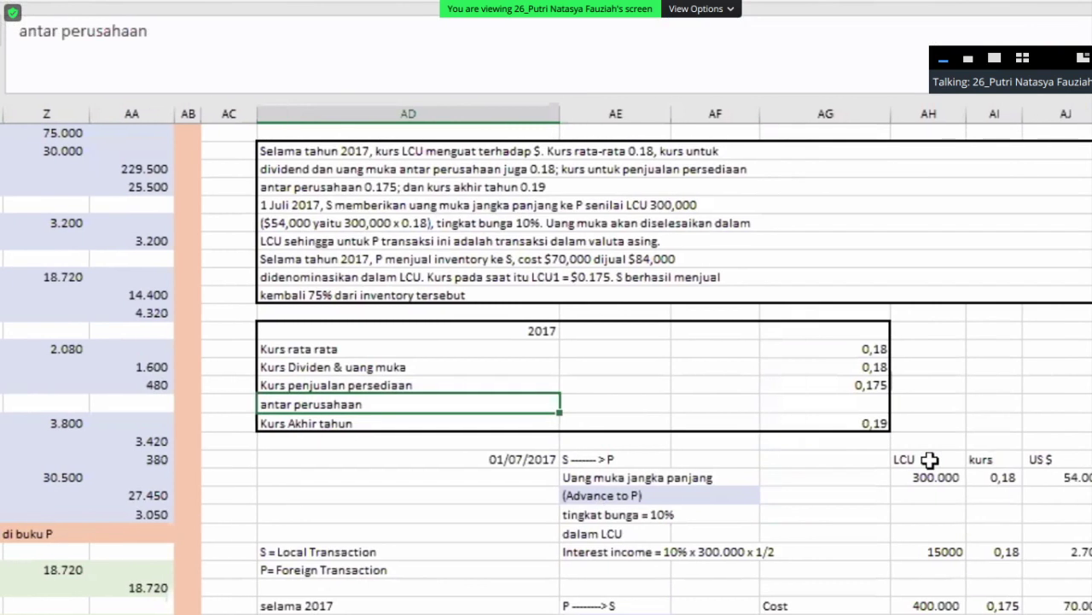
{"action": "scroll", "coordinate": [929, 460], "scroll_direction": "right", "scroll_amount": 5}
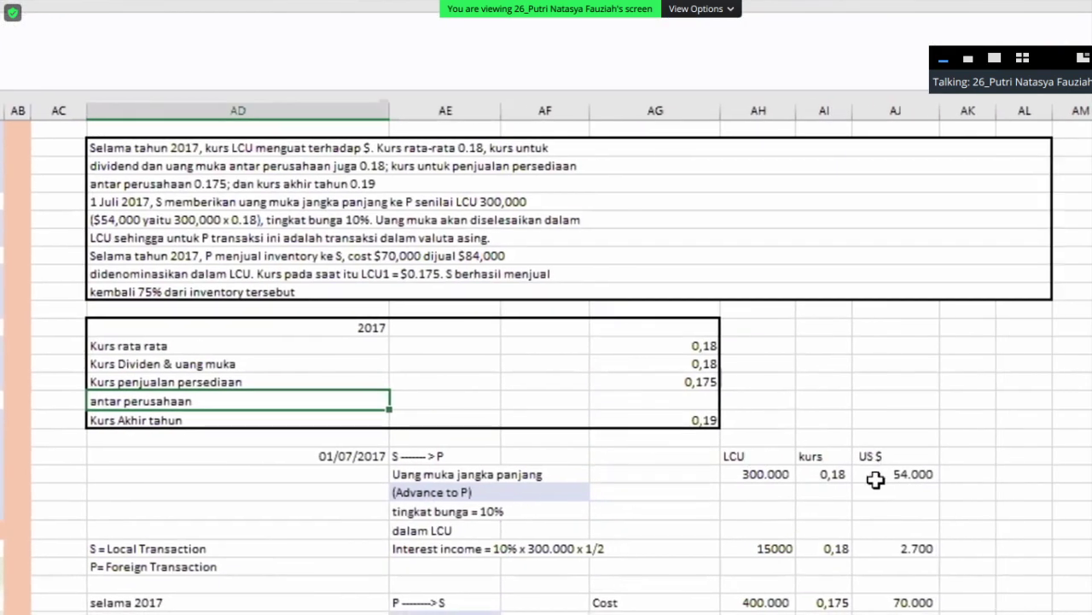
{"action": "scroll", "coordinate": [870, 417], "scroll_direction": "down", "scroll_amount": 1}
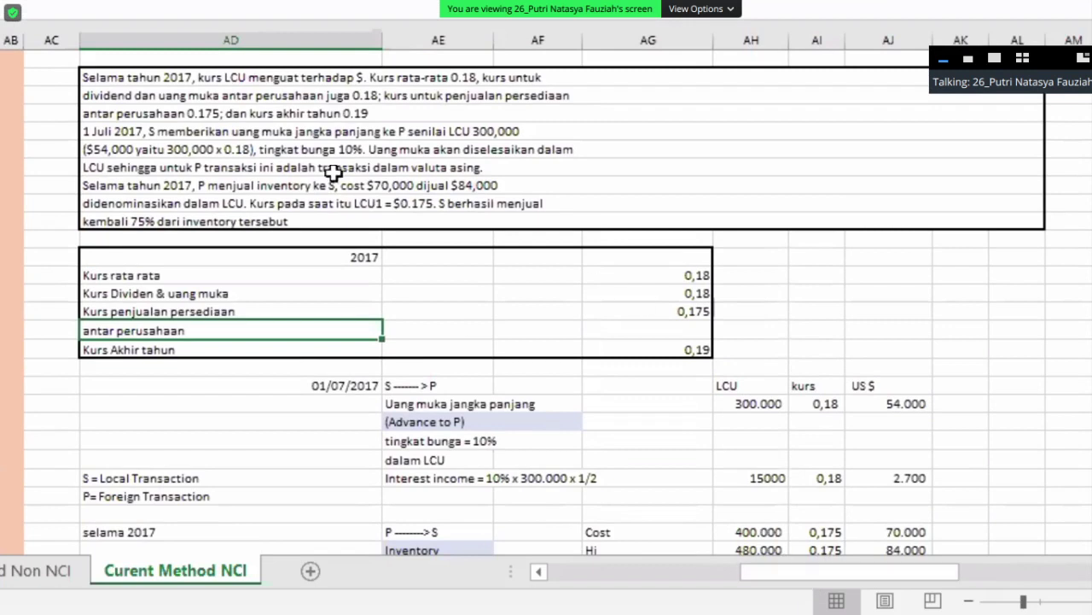
{"action": "scroll", "coordinate": [333, 173], "scroll_direction": "up", "scroll_amount": 1}
{"action": "scroll", "coordinate": [333, 180], "scroll_direction": "down", "scroll_amount": 2}
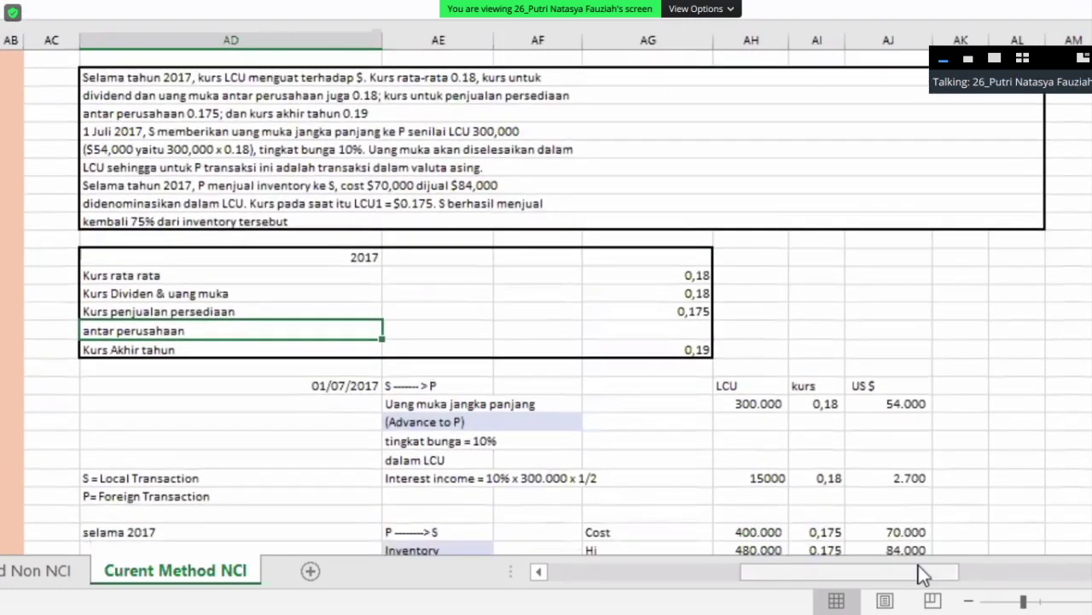
Look over the problem 10 consolidation worksheet and return to the advance and inventory calculations.
{"action": "left_click_drag", "start_coordinate": [919, 565], "coordinate": [902, 568]}
{"action": "scroll", "coordinate": [841, 536], "scroll_direction": "up", "scroll_amount": 1}
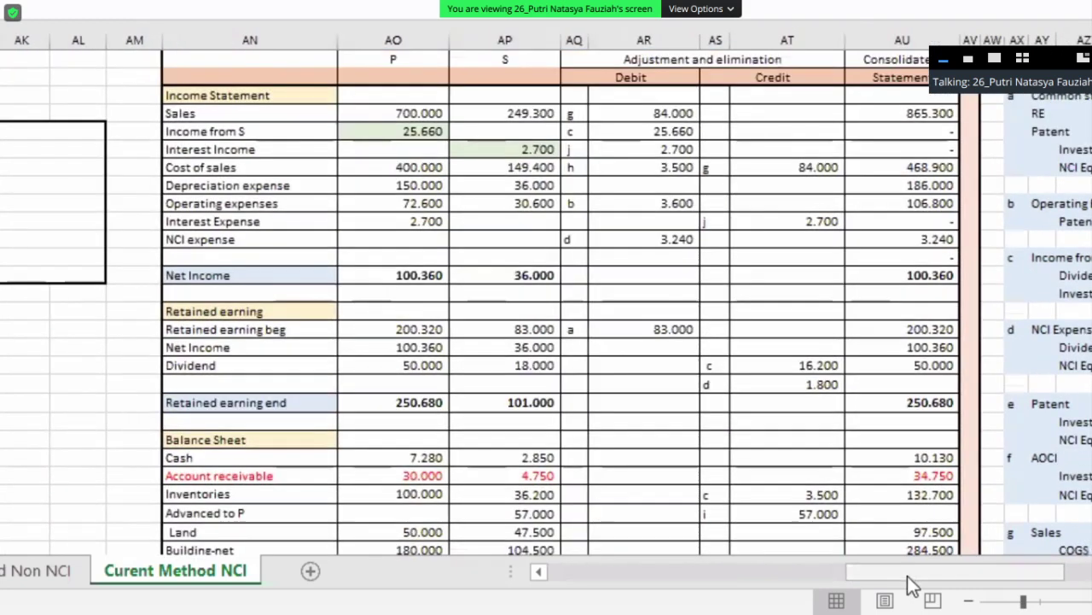
{"action": "left_click_drag", "start_coordinate": [908, 572], "coordinate": [811, 572]}
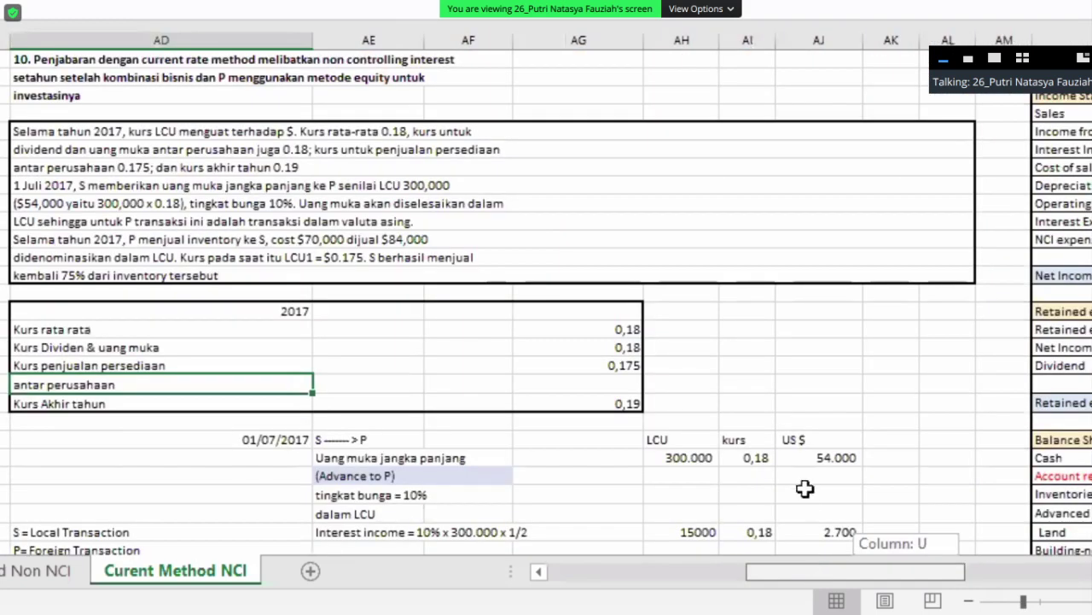
{"action": "scroll", "coordinate": [805, 488], "scroll_direction": "right", "scroll_amount": 1}
{"action": "scroll", "coordinate": [805, 452], "scroll_direction": "down", "scroll_amount": 2}
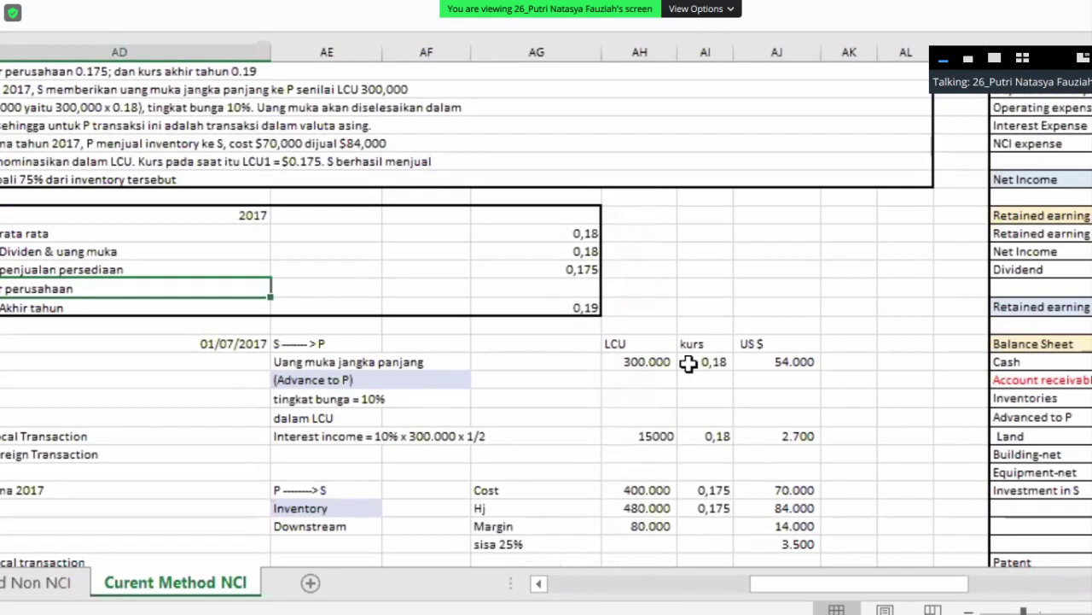
Compare the 2017 rates table with the long-term advance's rate and inspect the advance's US$ conversion in AJ23.
{"action": "scroll", "coordinate": [242, 252], "scroll_direction": "left", "scroll_amount": 1}
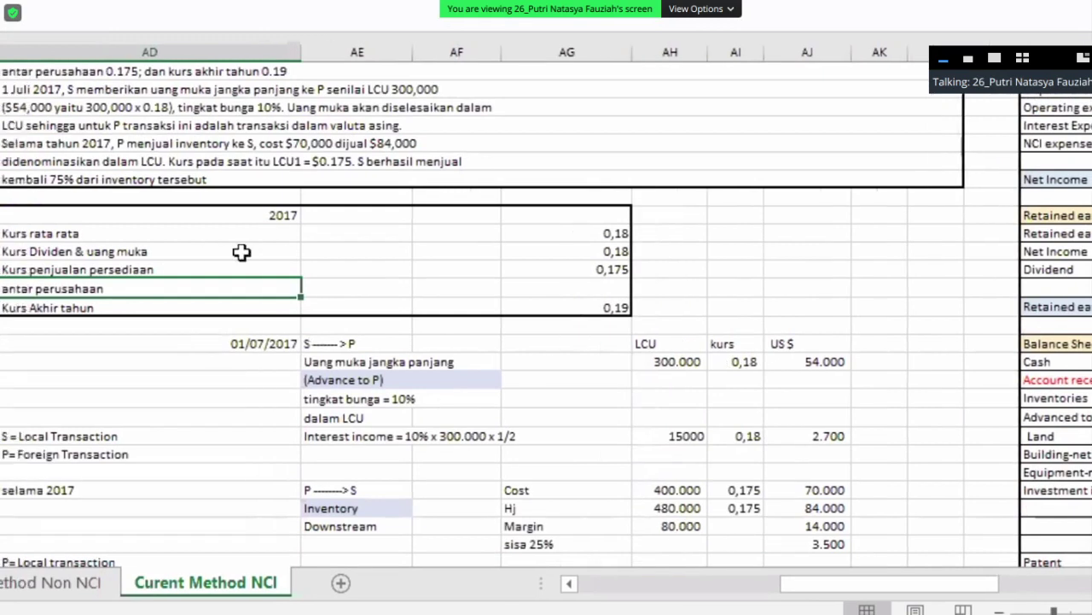
{"action": "scroll", "coordinate": [241, 251], "scroll_direction": "left", "scroll_amount": 2}
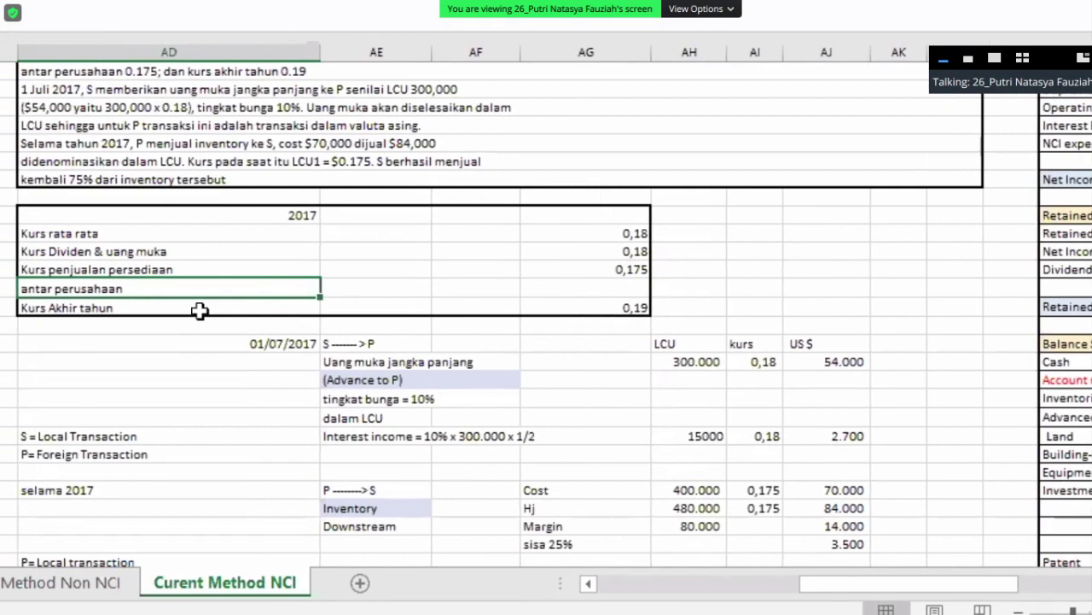
{"action": "scroll", "coordinate": [162, 260], "scroll_direction": "left", "scroll_amount": 2}
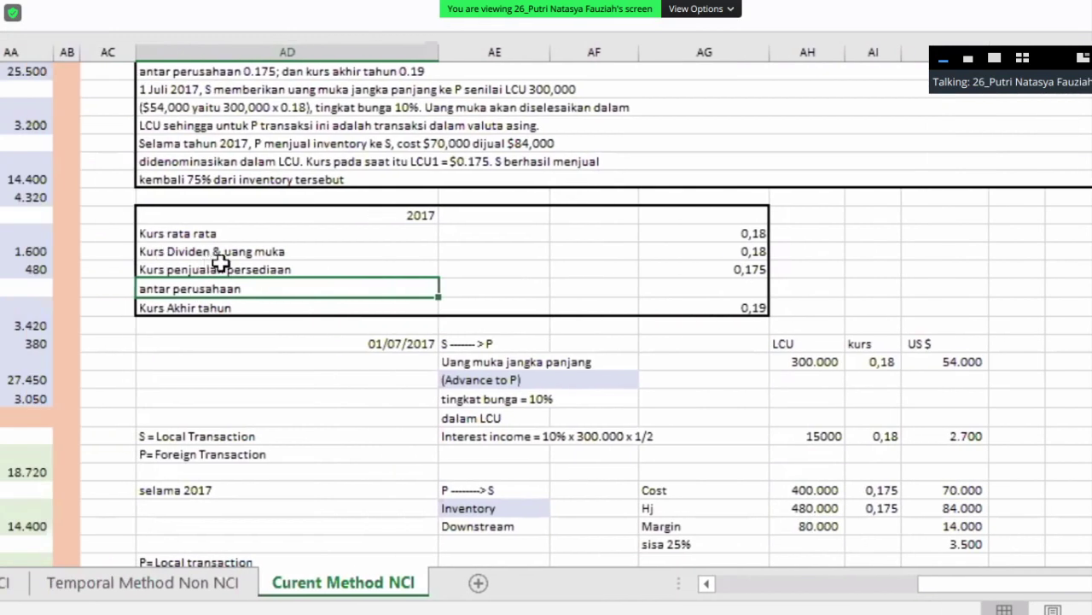
{"action": "left_click", "coordinate": [884, 365]}
{"action": "key", "text": "Right"}
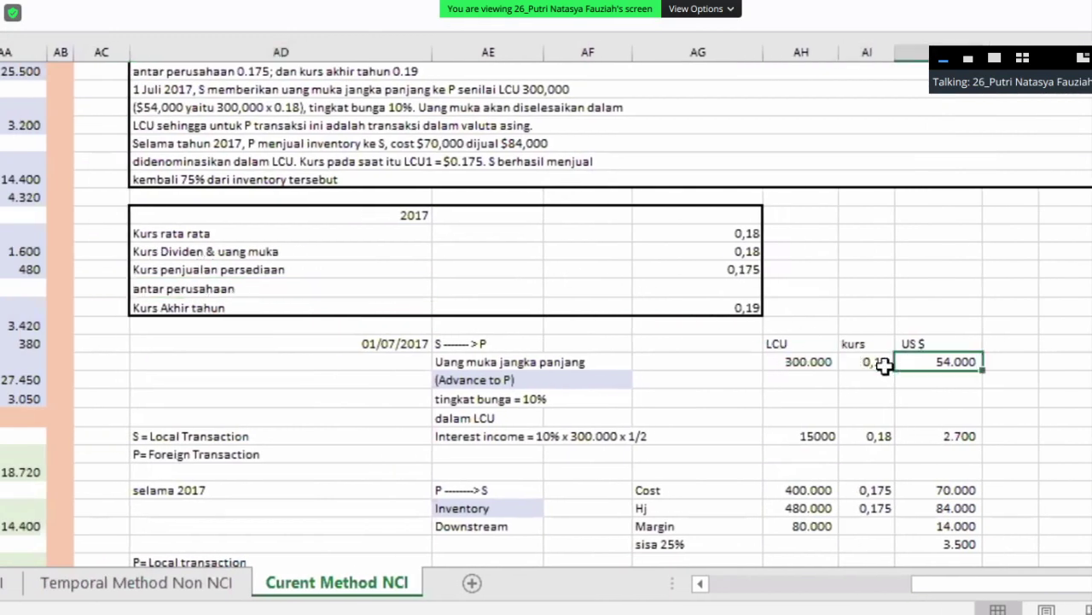
{"action": "scroll", "coordinate": [884, 364], "scroll_direction": "right", "scroll_amount": 2}
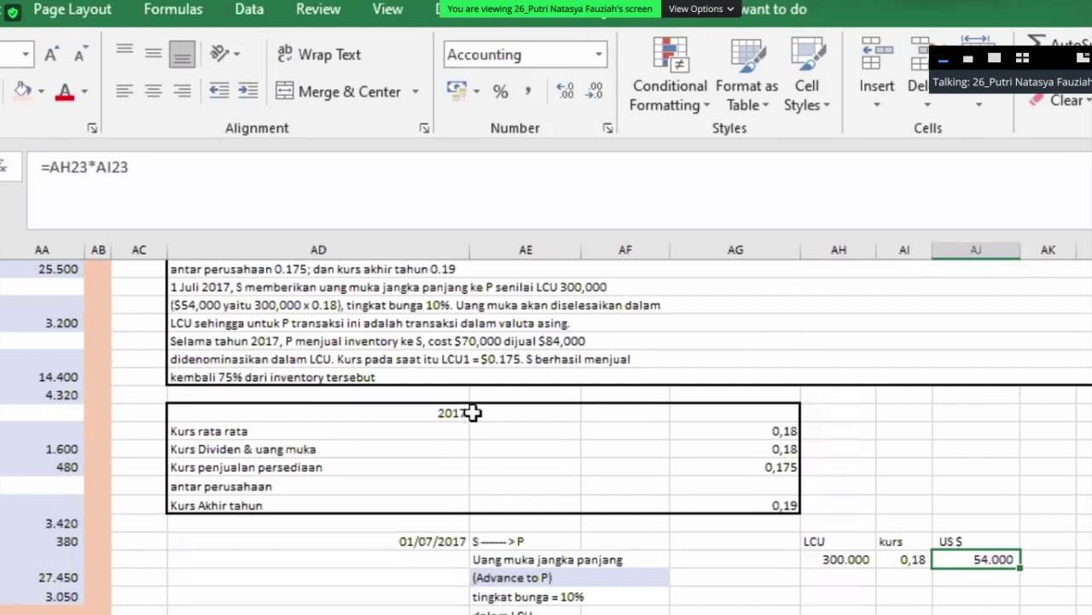
Inspect the US$ margin, cost and selling price (Hj) of the downstream inventory sale from P to S.
{"action": "scroll", "coordinate": [540, 521], "scroll_direction": "down", "scroll_amount": 1}
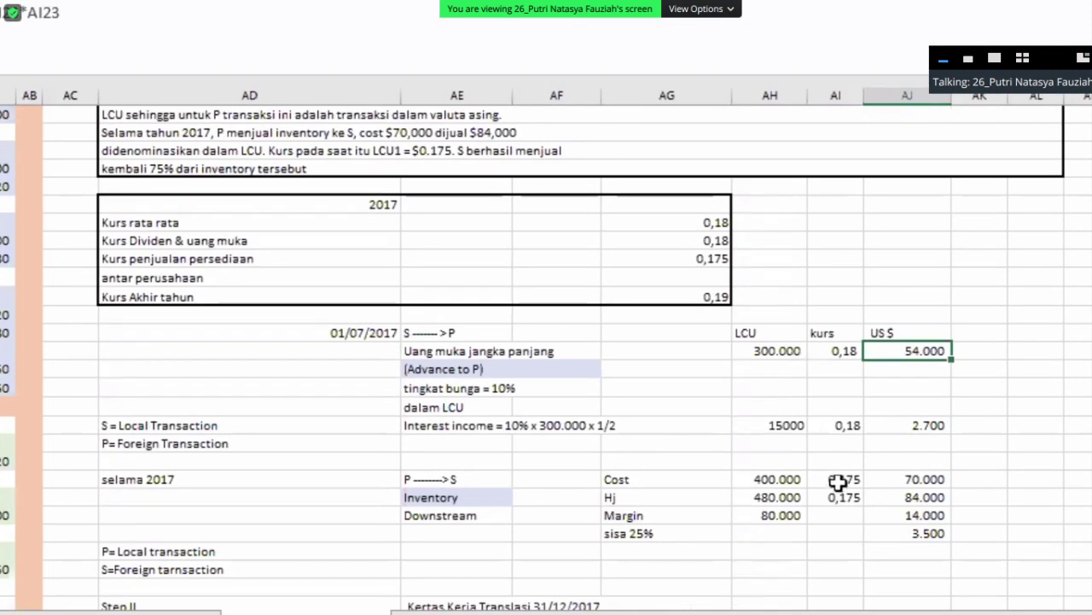
{"action": "left_click", "coordinate": [898, 516]}
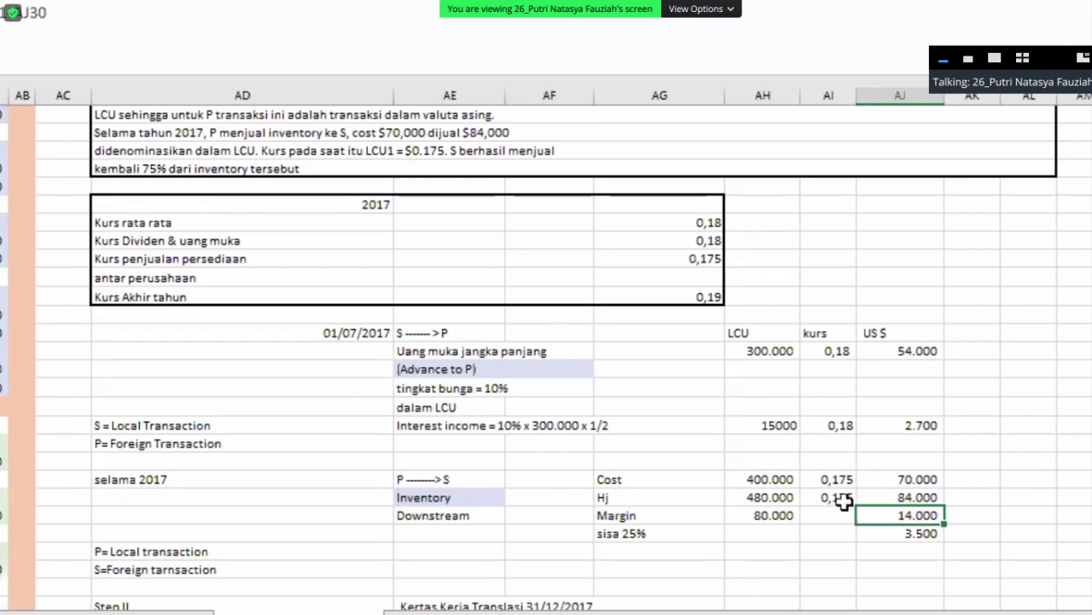
{"action": "scroll", "coordinate": [854, 448], "scroll_direction": "down", "scroll_amount": 1}
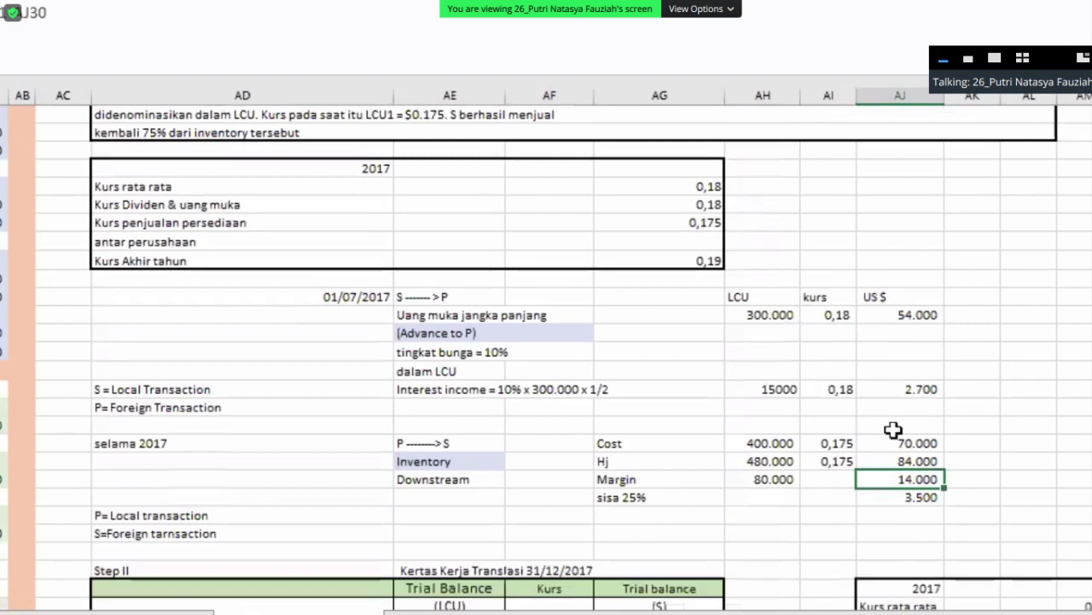
{"action": "left_click", "coordinate": [913, 425]}
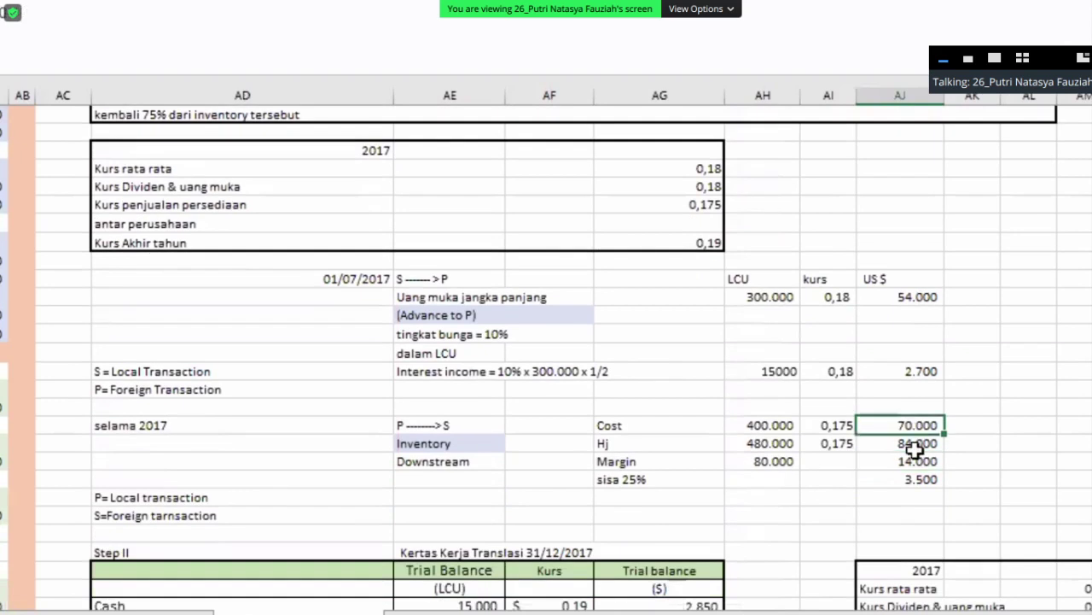
{"action": "left_click", "coordinate": [916, 448]}
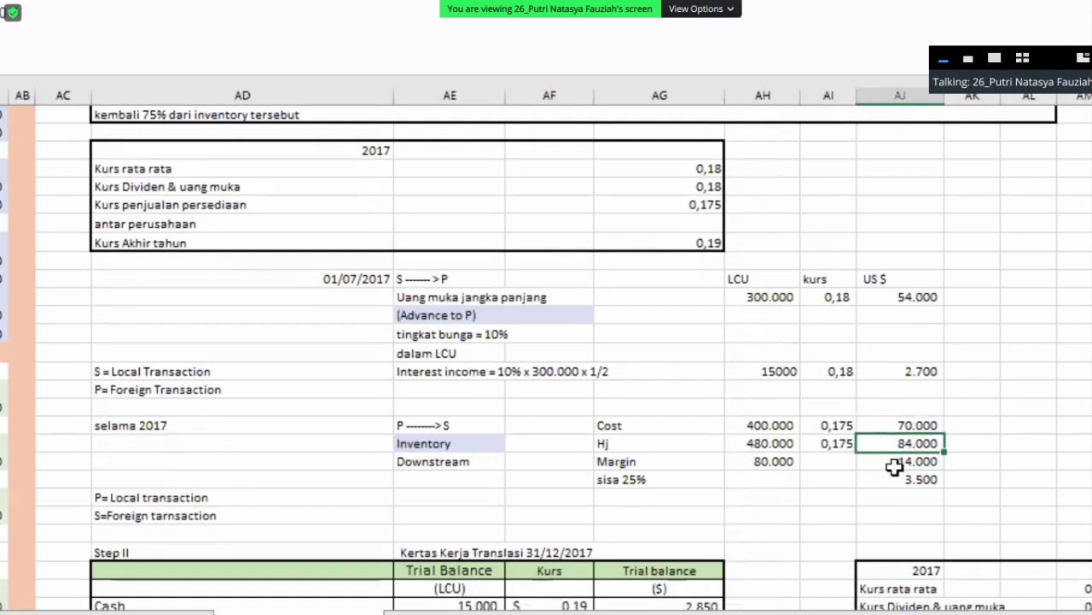
Inspect the downstream sale's US$ margin against problem 10's text and highlight its "sisa 25%" row.
{"action": "left_click", "coordinate": [892, 466]}
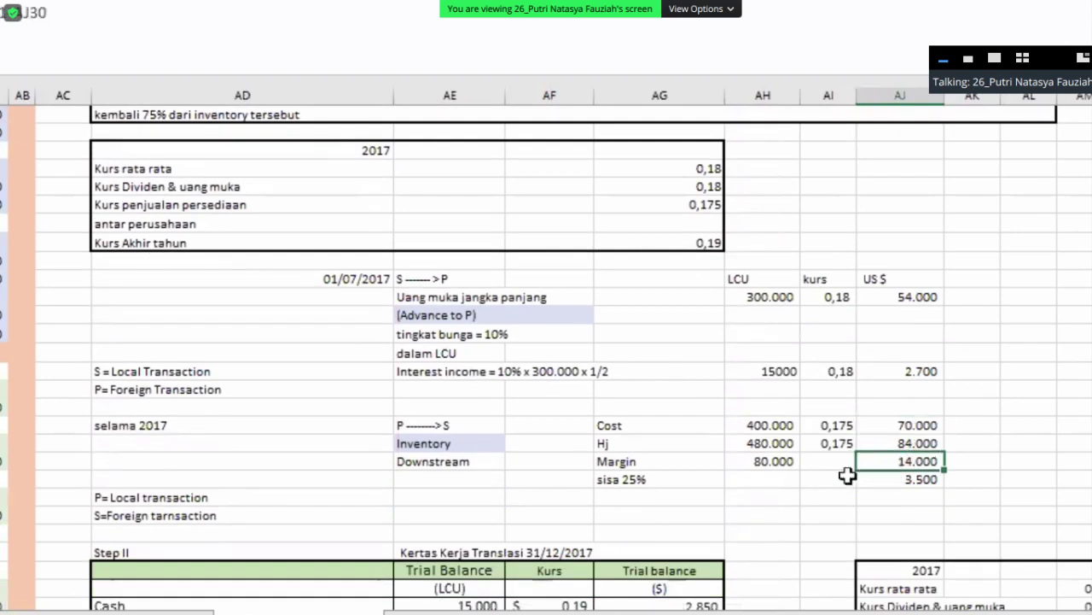
{"action": "scroll", "coordinate": [586, 384], "scroll_direction": "up", "scroll_amount": 2}
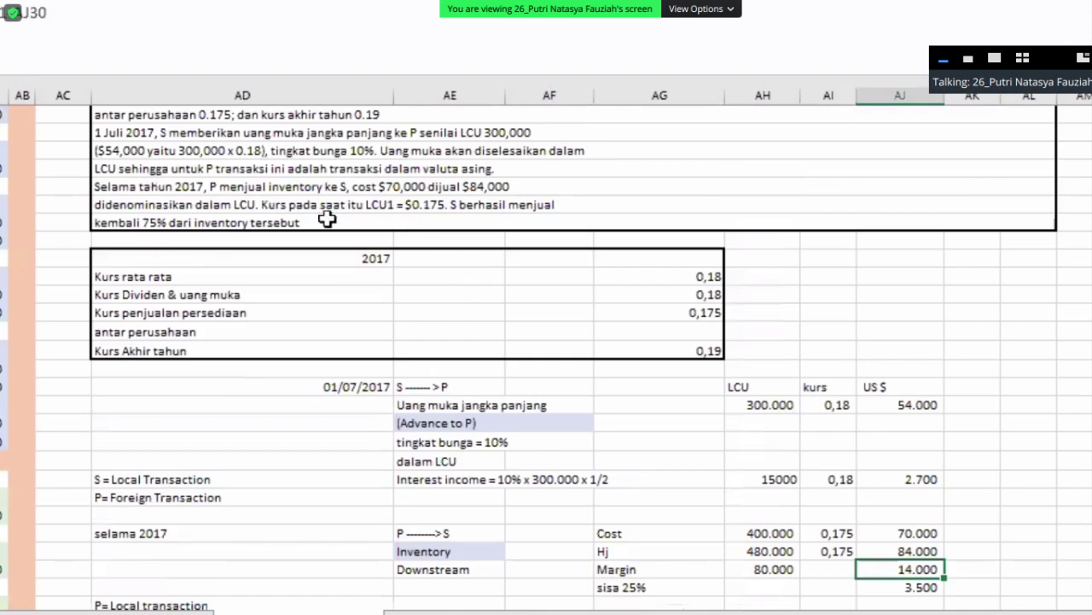
{"action": "scroll", "coordinate": [198, 231], "scroll_direction": "left", "scroll_amount": 1}
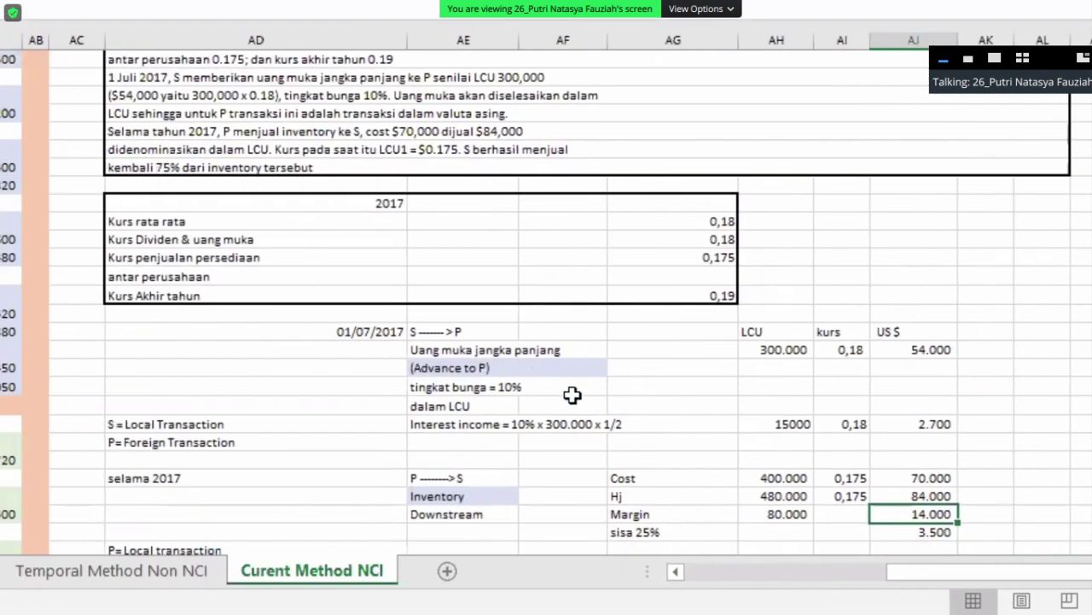
{"action": "scroll", "coordinate": [572, 395], "scroll_direction": "down", "scroll_amount": 2}
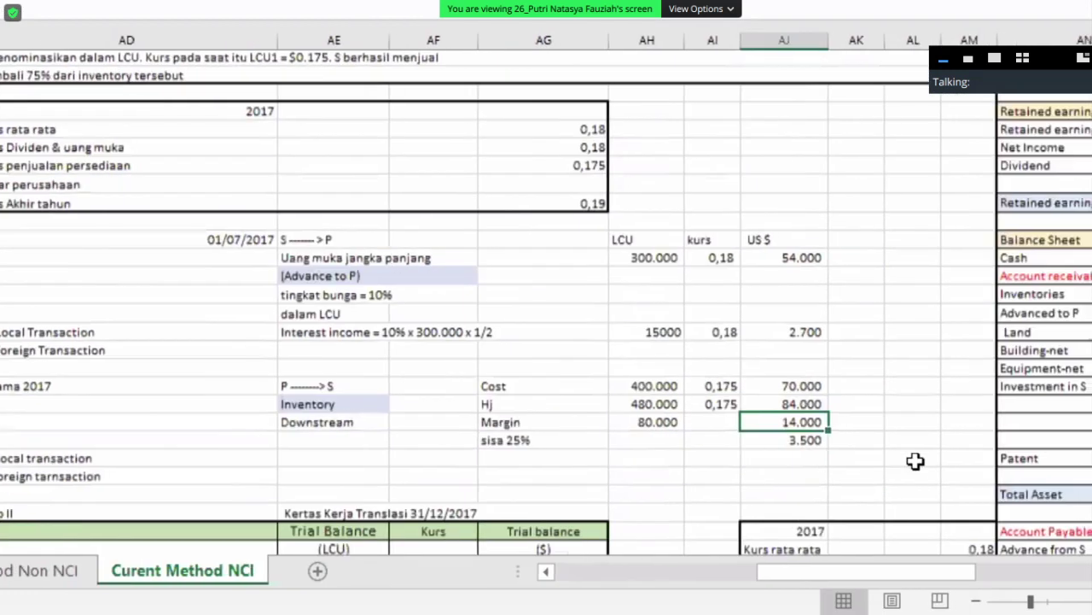
{"action": "scroll", "coordinate": [853, 444], "scroll_direction": "down", "scroll_amount": 1}
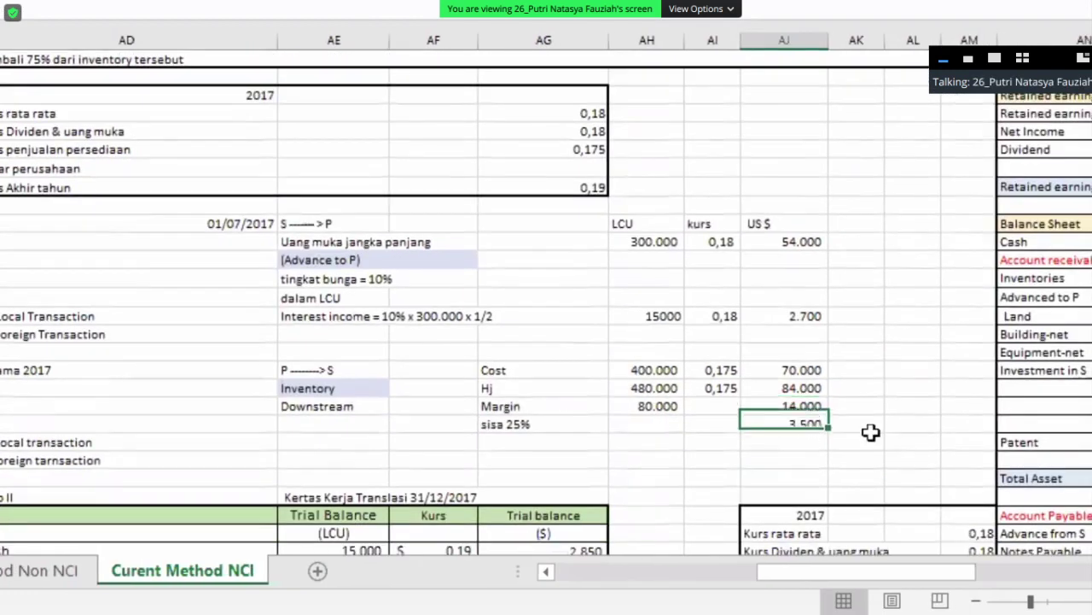
{"action": "left_click", "coordinate": [811, 424]}
{"action": "key", "text": "ctrl+shift+Left"}
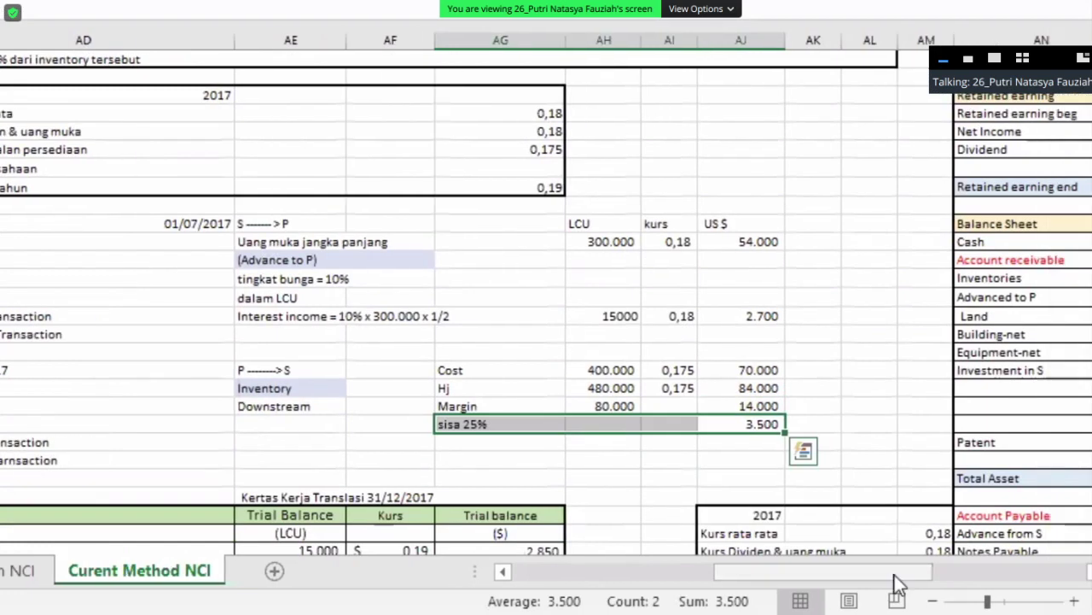
{"action": "scroll", "coordinate": [894, 574], "scroll_direction": "right", "scroll_amount": 5}
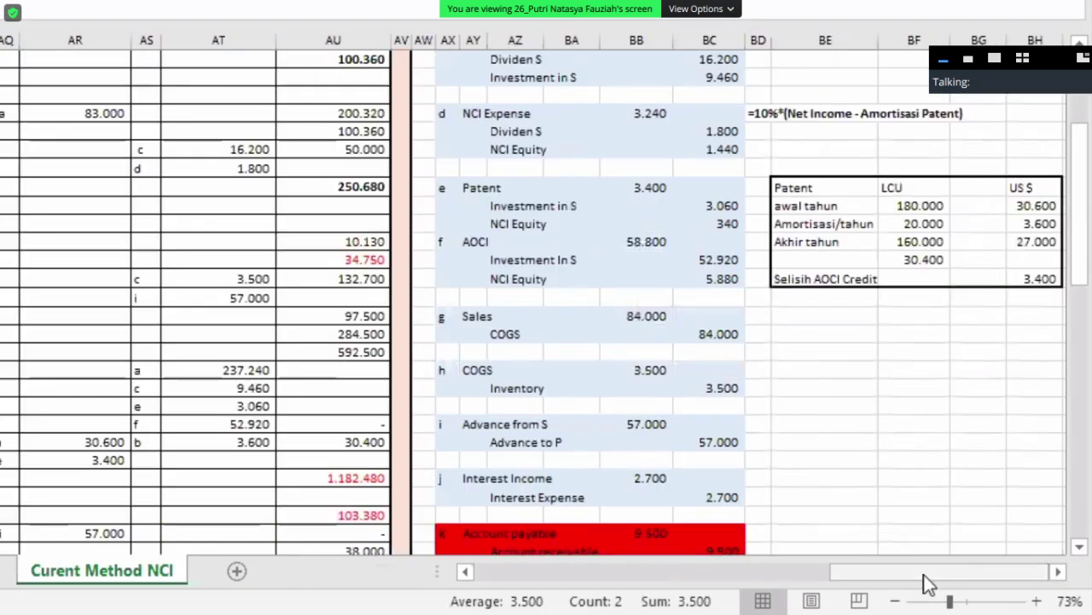
{"action": "scroll", "coordinate": [760, 578], "scroll_direction": "left", "scroll_amount": 5}
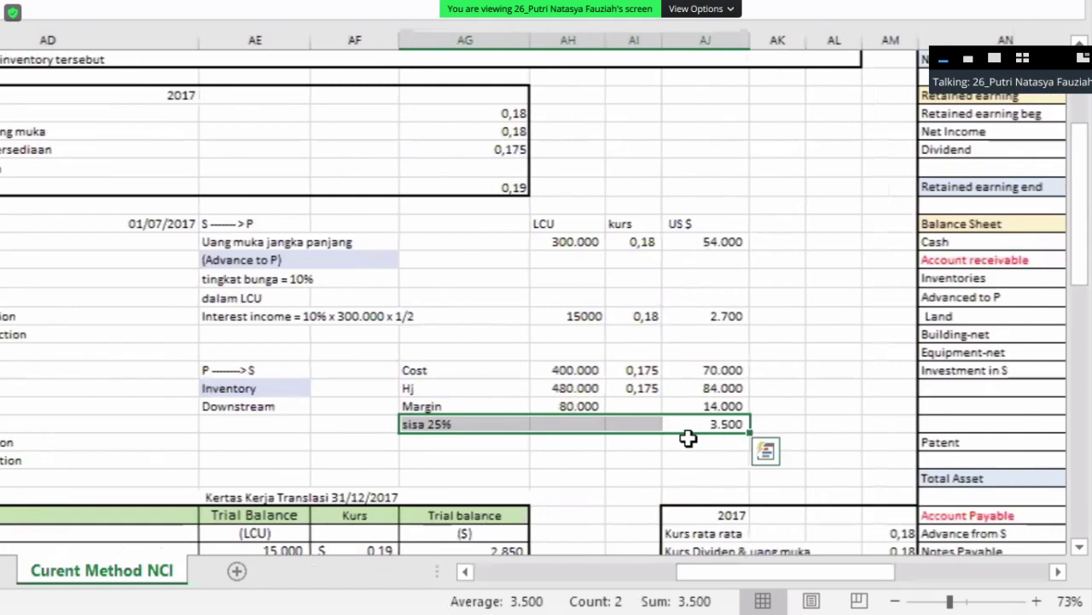
Look over the LCU trial balance column of the 31/12/2017 translation worksheet and the rate for the first Inventories (FIFO) row.
{"action": "scroll", "coordinate": [683, 446], "scroll_direction": "up", "scroll_amount": 4}
{"action": "scroll", "coordinate": [684, 446], "scroll_direction": "down", "scroll_amount": 6}
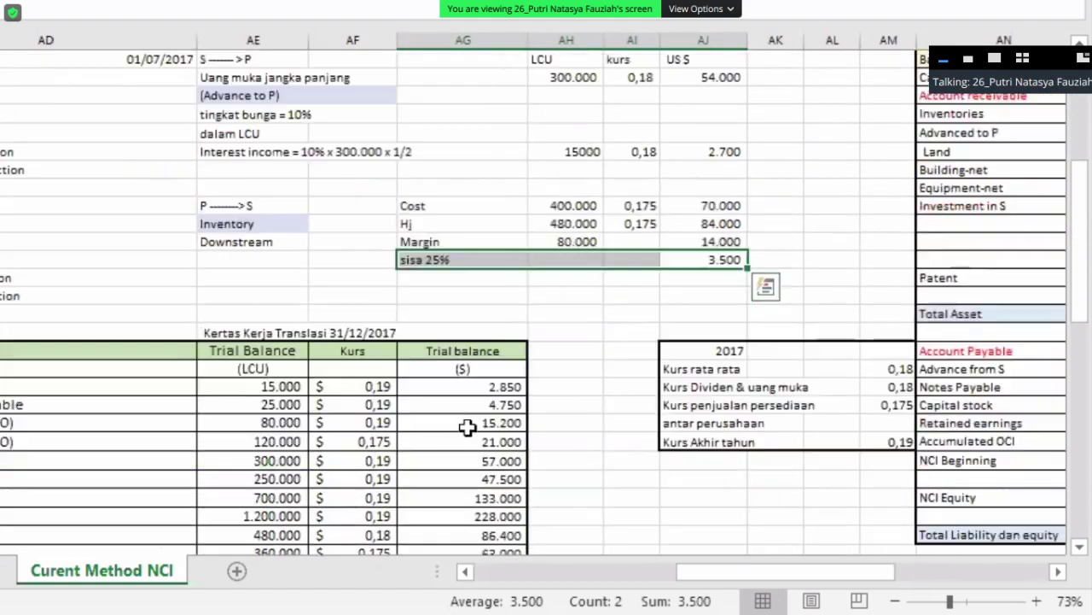
{"action": "scroll", "coordinate": [402, 366], "scroll_direction": "down", "scroll_amount": 2}
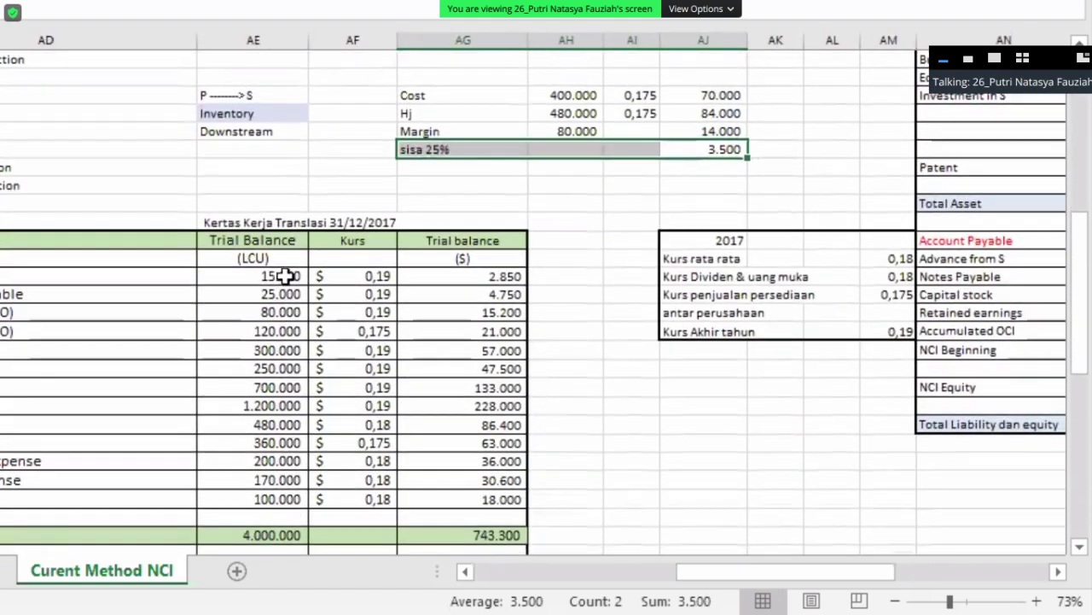
{"action": "left_click_drag", "start_coordinate": [288, 276], "coordinate": [256, 407]}
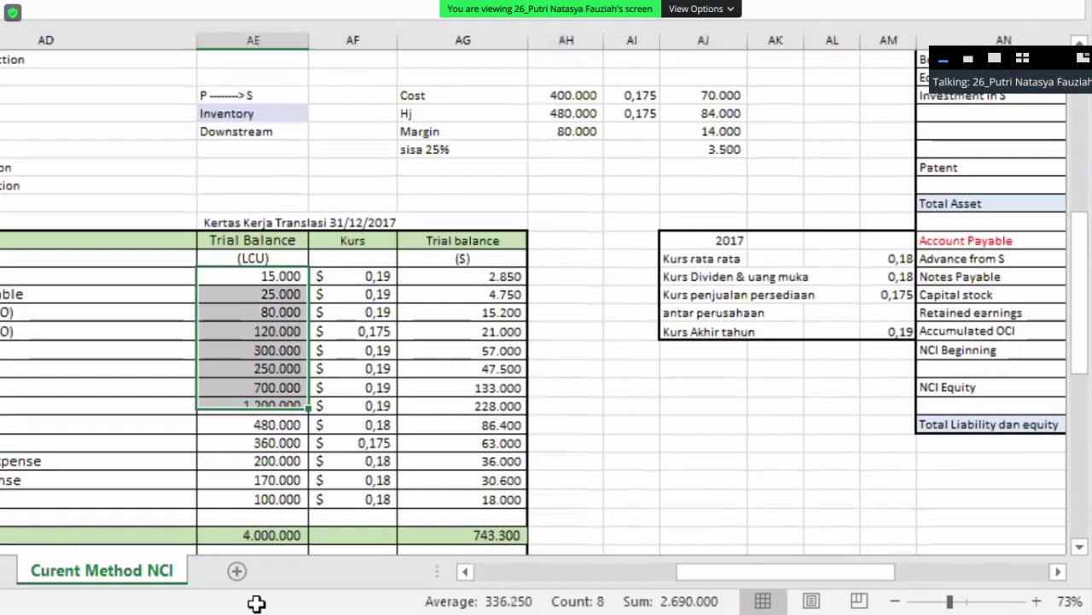
{"action": "left_click_drag", "start_coordinate": [256, 603], "coordinate": [284, 438]}
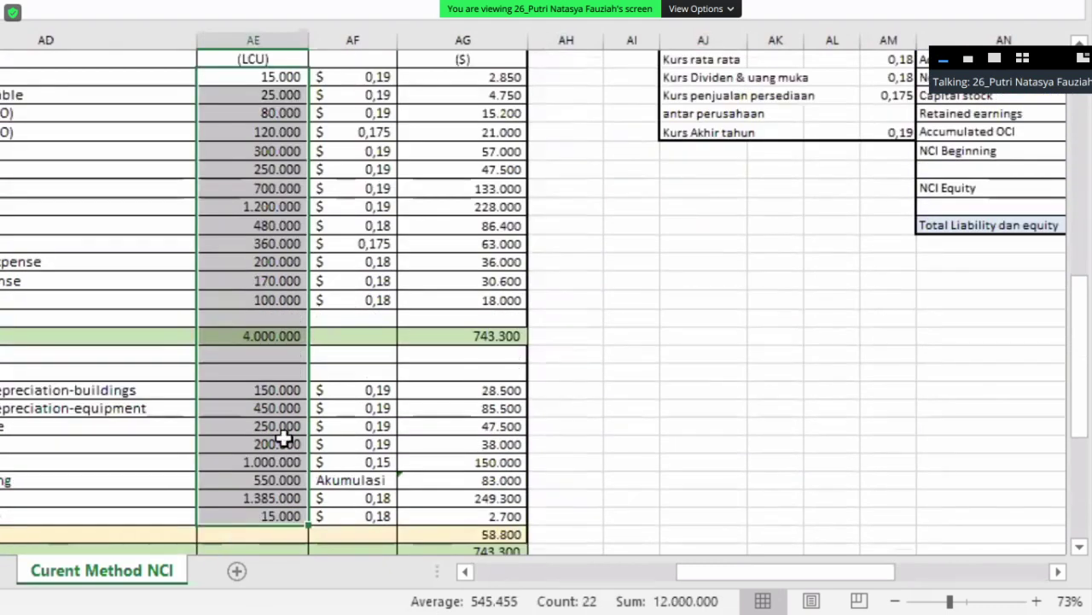
{"action": "scroll", "coordinate": [284, 438], "scroll_direction": "up", "scroll_amount": 2}
{"action": "left_click", "coordinate": [342, 213]}
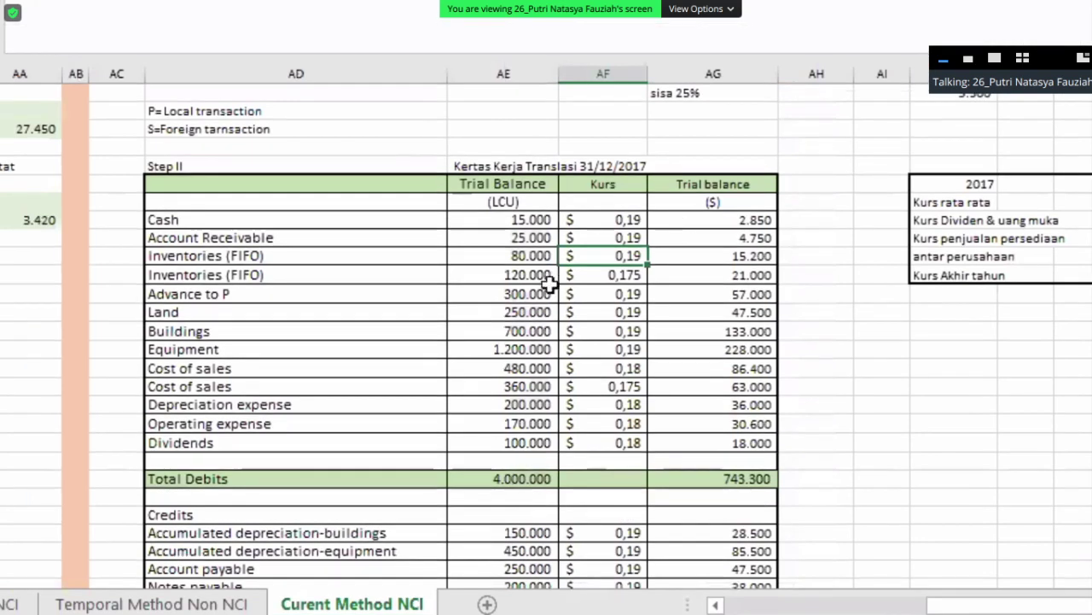
Inspect the Account Receivable and Account payable rows of the 2017 translation worksheet and revisit the intercompany transaction calculations above it.
{"action": "left_click", "coordinate": [199, 237]}
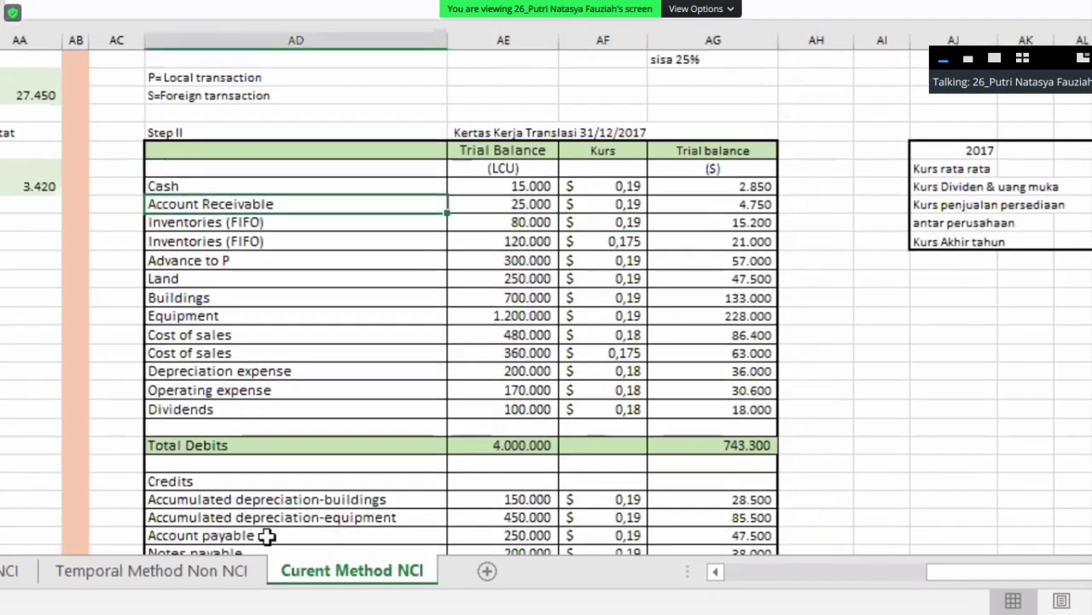
{"action": "left_click", "coordinate": [267, 535]}
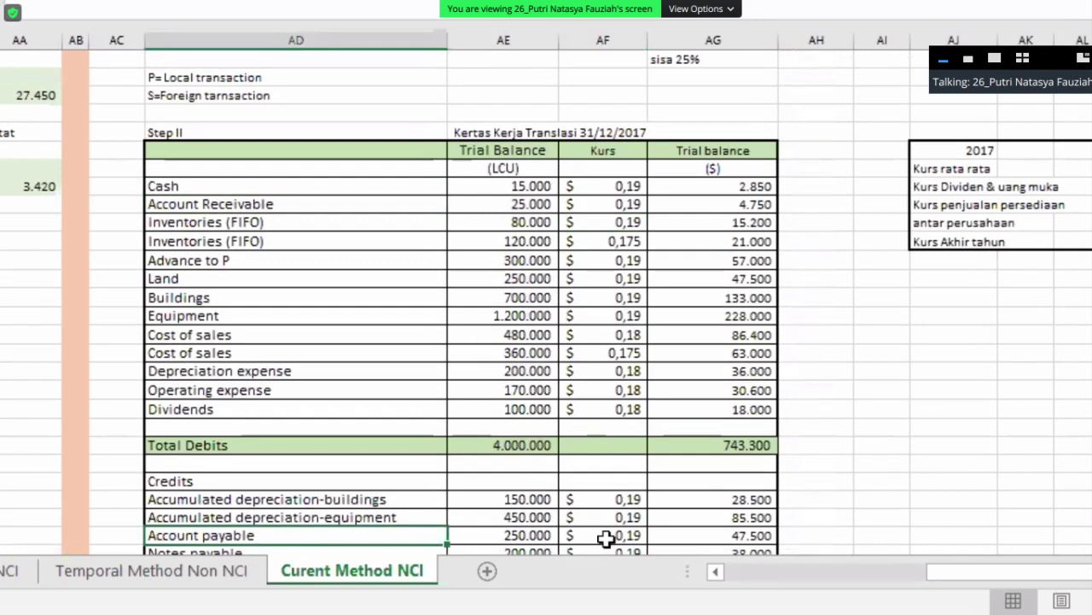
{"action": "scroll", "coordinate": [597, 341], "scroll_direction": "up", "scroll_amount": 6}
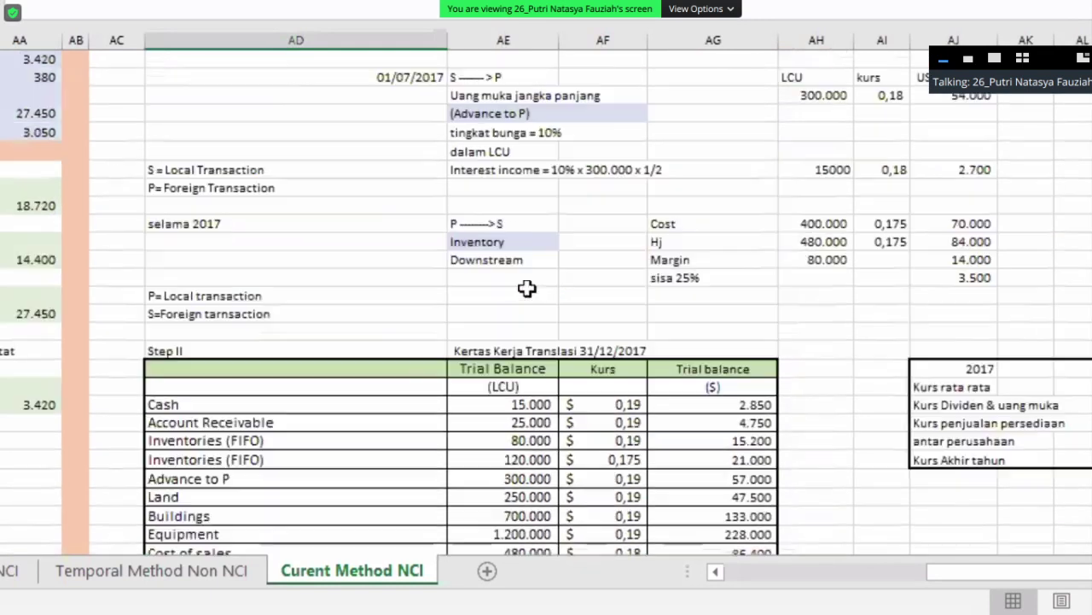
{"action": "scroll", "coordinate": [884, 308], "scroll_direction": "down", "scroll_amount": 3}
{"action": "scroll", "coordinate": [884, 308], "scroll_direction": "right", "scroll_amount": 3}
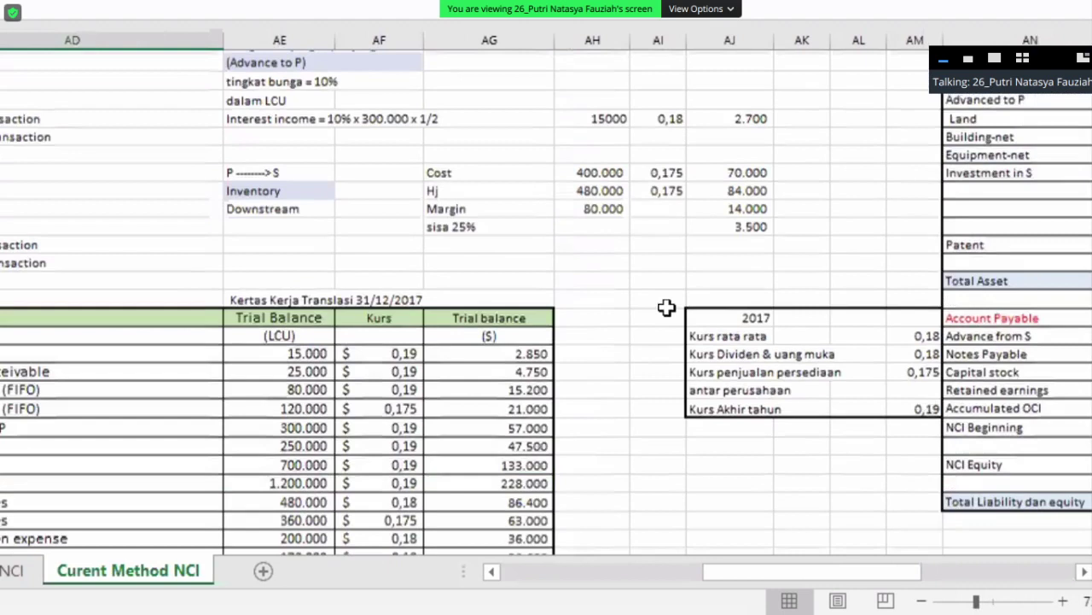
{"action": "scroll", "coordinate": [181, 493], "scroll_direction": "left", "scroll_amount": 2}
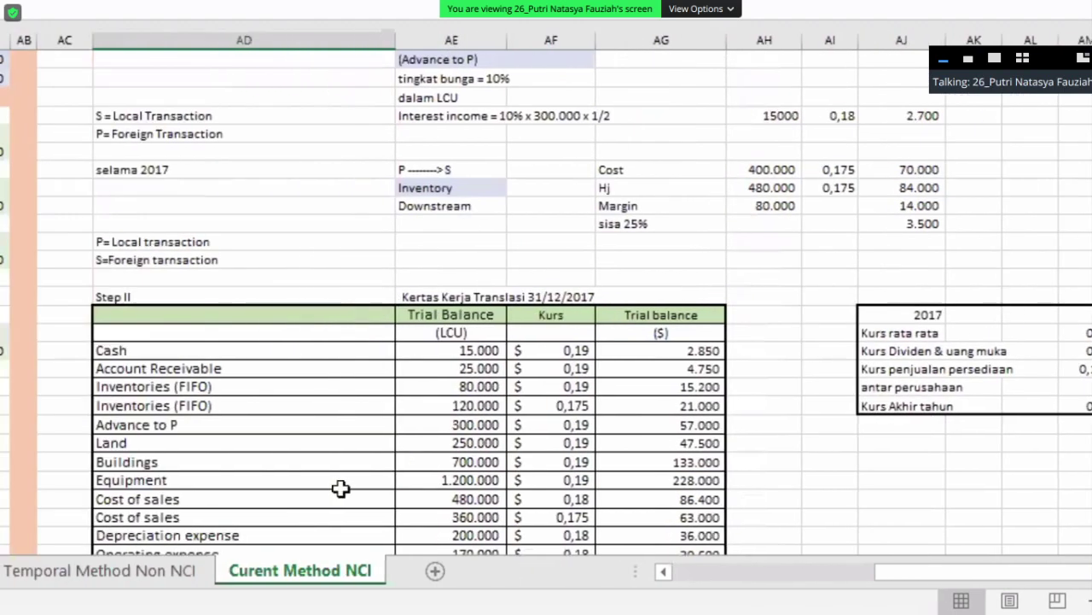
{"action": "scroll", "coordinate": [341, 487], "scroll_direction": "down", "scroll_amount": 1}
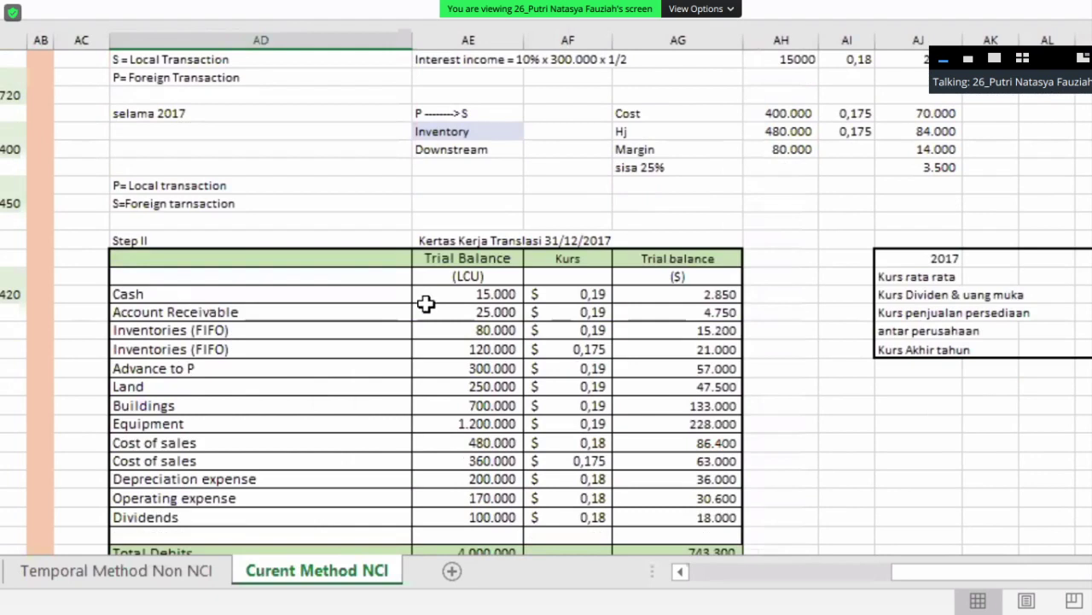
{"action": "scroll", "coordinate": [166, 285], "scroll_direction": "left", "scroll_amount": 1}
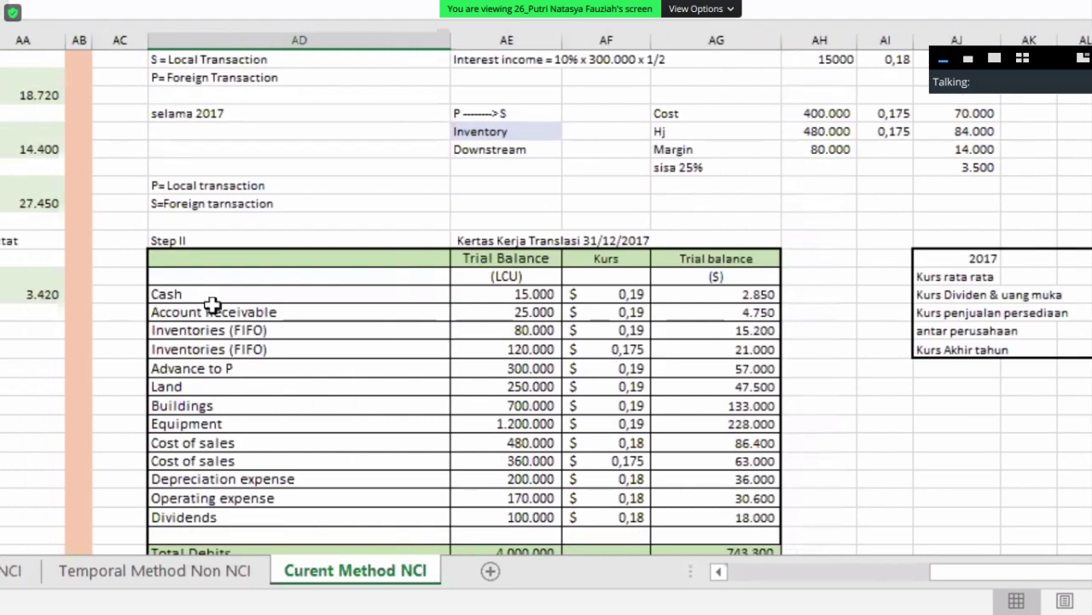
Highlight the Cash and Account Receivable rows and compare their rates with the year-end rate in the 2017 rates table.
{"action": "left_click_drag", "start_coordinate": [227, 299], "coordinate": [236, 311]}
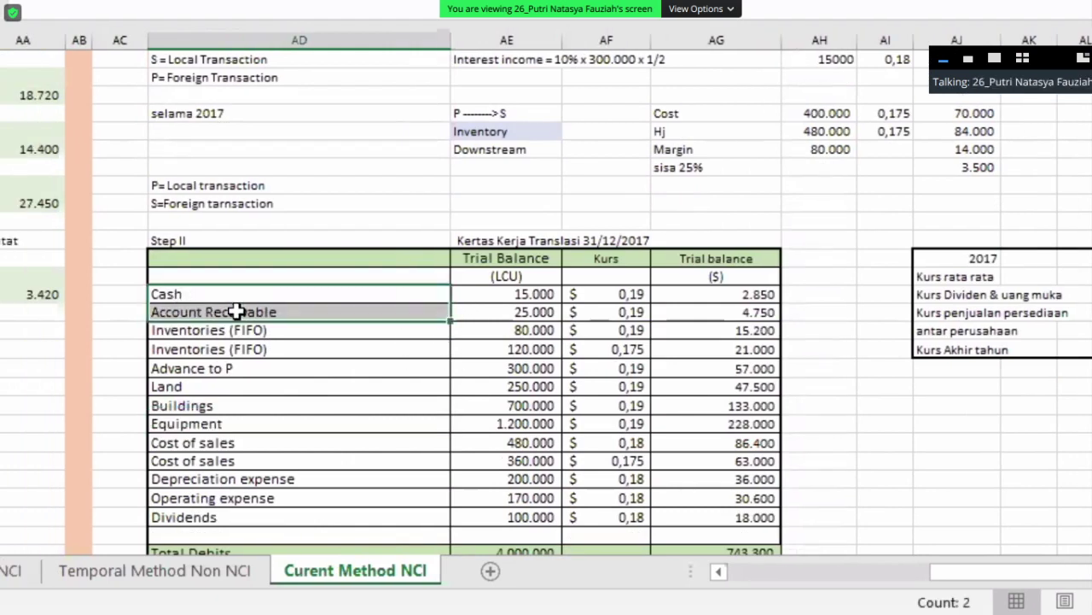
{"action": "scroll", "coordinate": [245, 355], "scroll_direction": "down", "scroll_amount": 2}
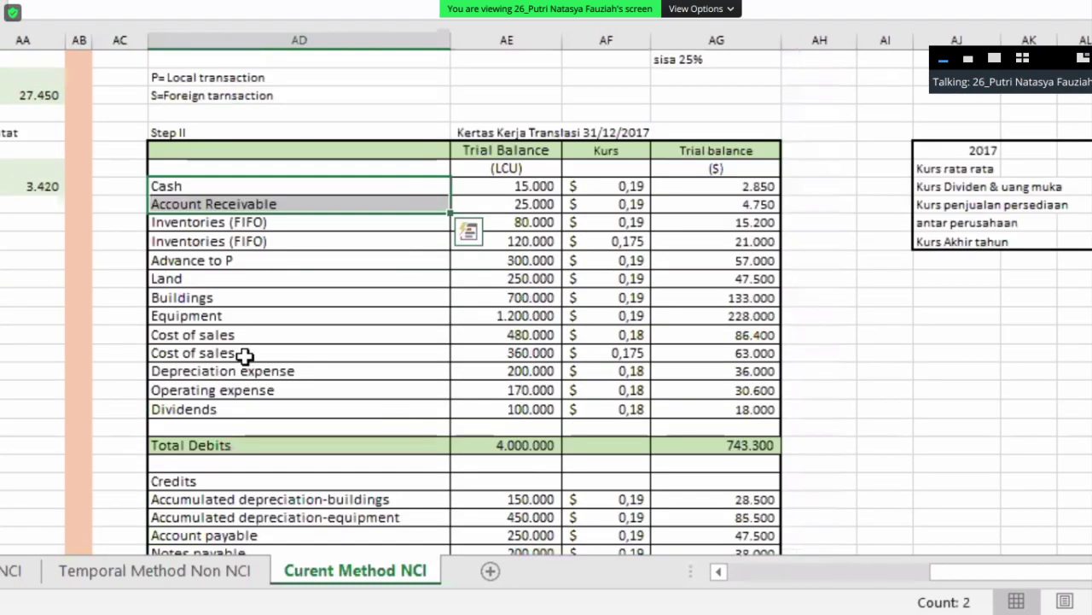
{"action": "scroll", "coordinate": [555, 499], "scroll_direction": "right", "scroll_amount": 3}
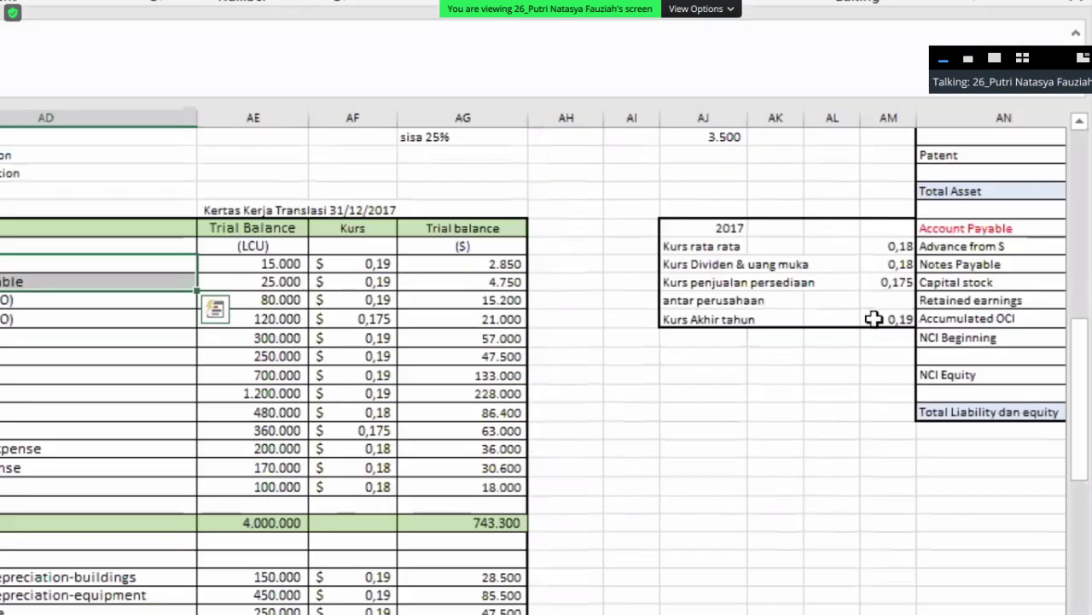
{"action": "scroll", "coordinate": [342, 358], "scroll_direction": "left", "scroll_amount": 3}
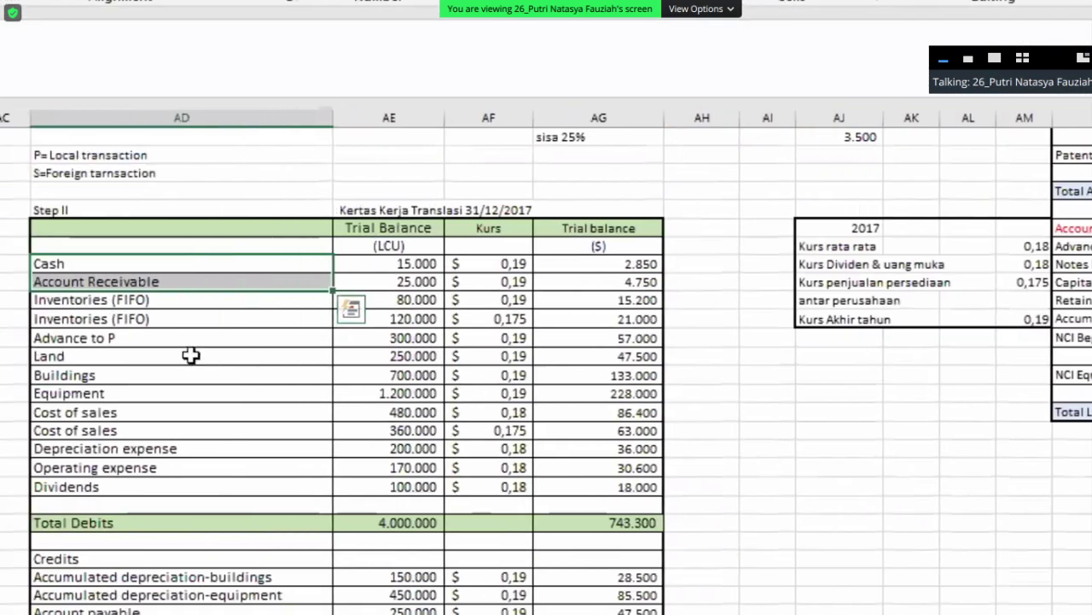
{"action": "scroll", "coordinate": [179, 356], "scroll_direction": "down", "scroll_amount": 3}
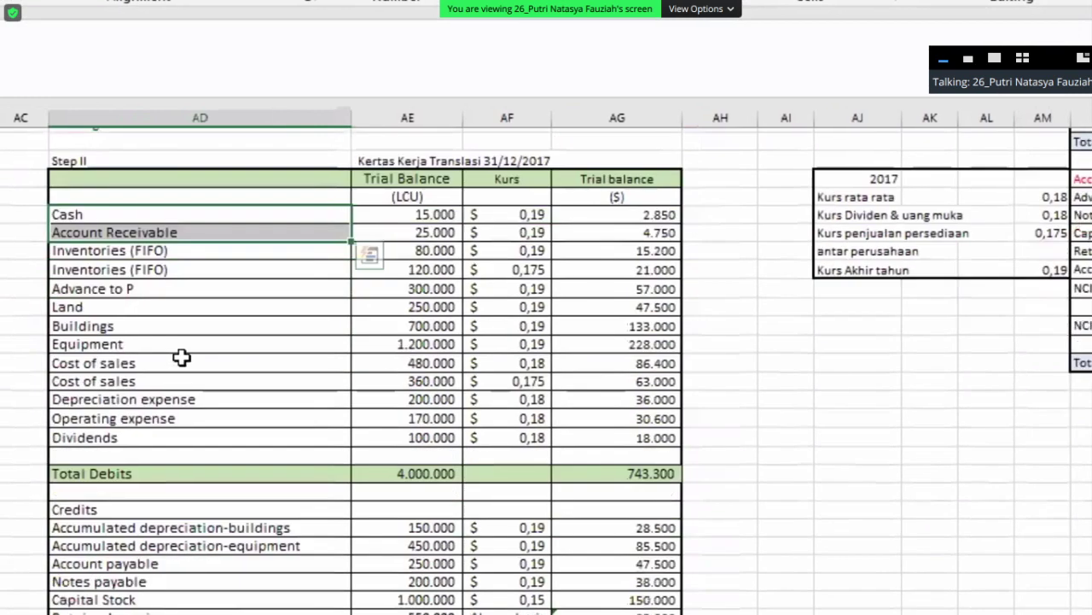
Highlight the two Cost of sales rows, Depreciation expense and Operating expense to examine their translation rates.
{"action": "left_click", "coordinate": [192, 365]}
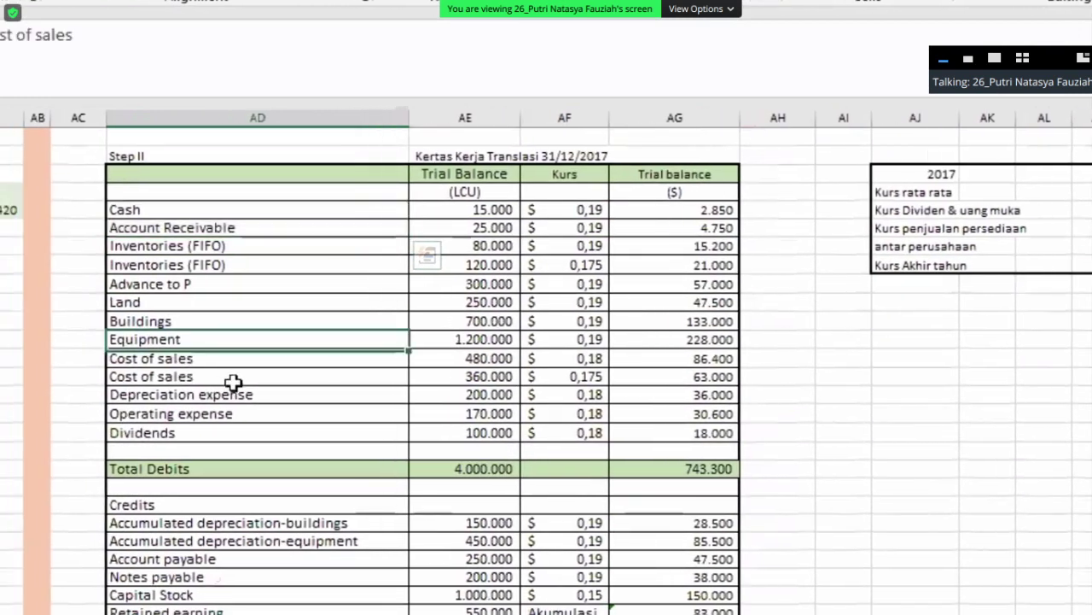
{"action": "left_click_drag", "start_coordinate": [233, 381], "coordinate": [213, 408]}
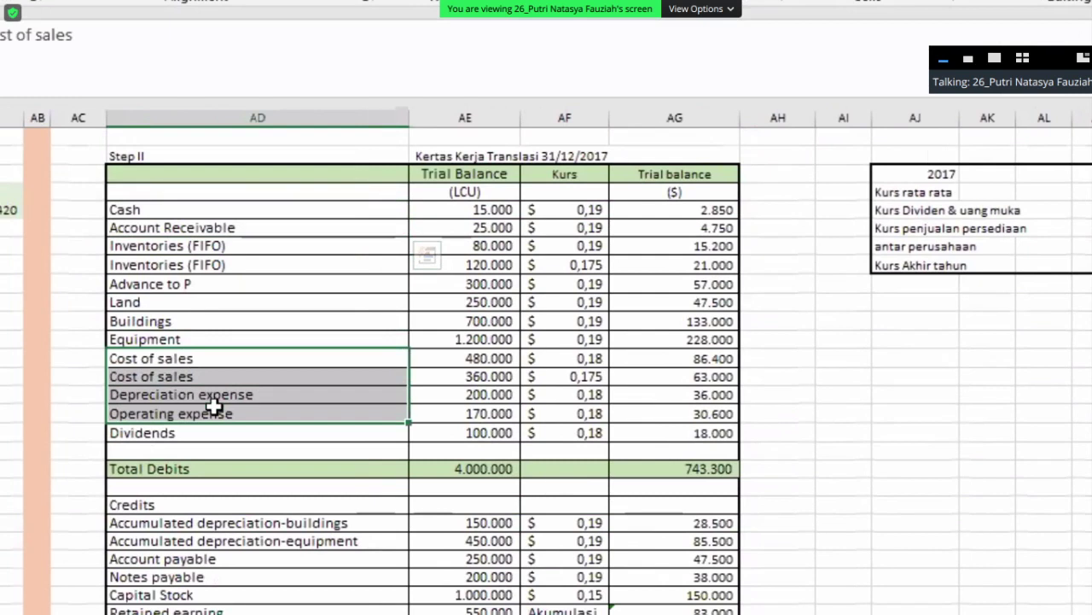
{"action": "type", "text": "Cost of sales Cost of sales Depreciation expense Operating expense"}
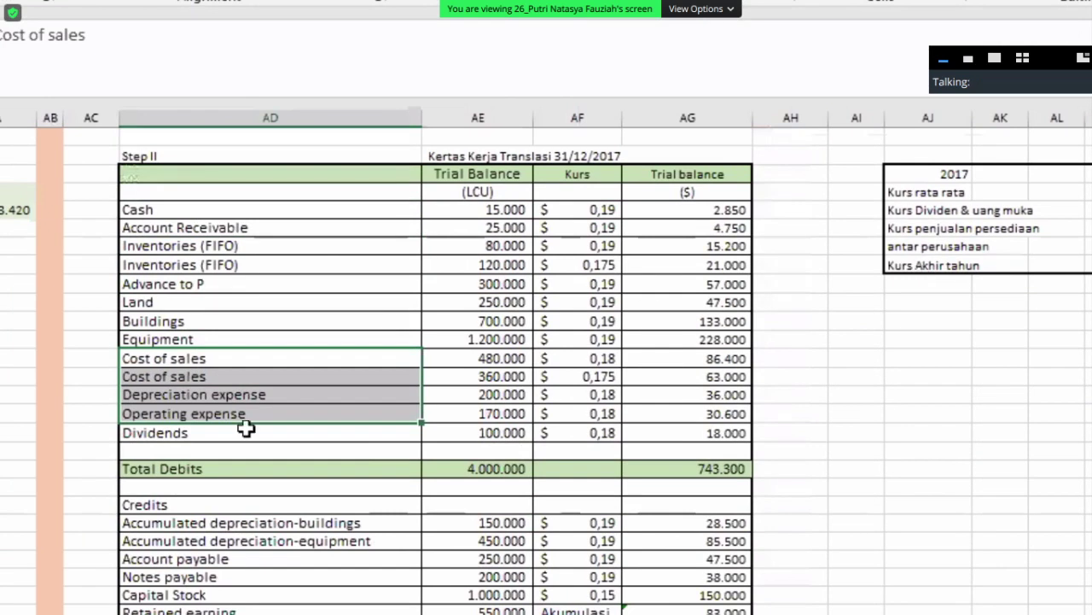
{"action": "scroll", "coordinate": [290, 393], "scroll_direction": "down", "scroll_amount": 1}
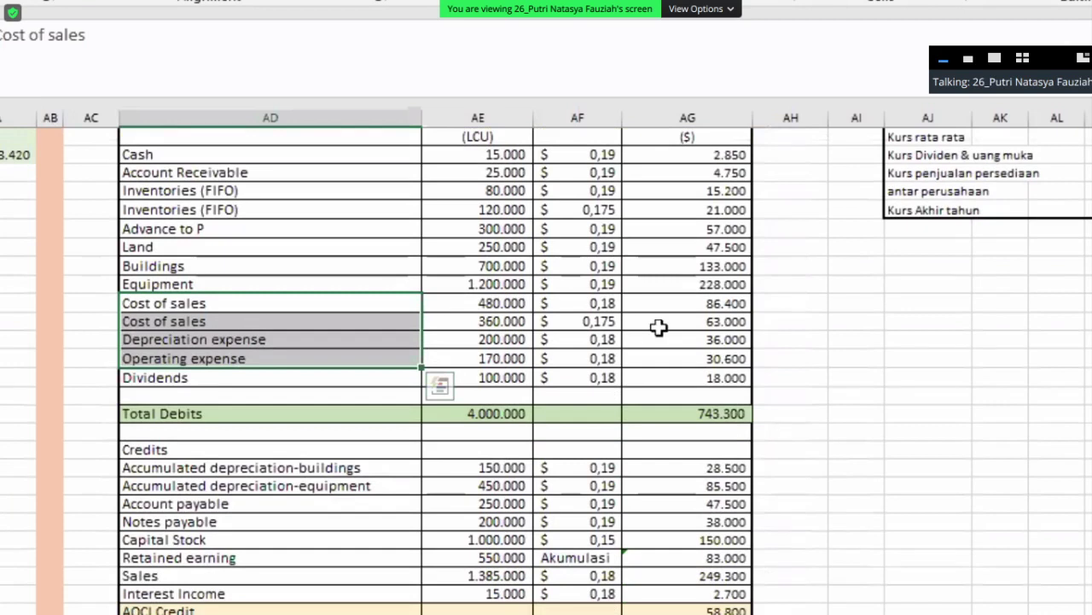
Highlight the Capital Stock and Retained earning rows and inspect retained earning's "Akumulasi" rate entry and LCU balance.
{"action": "left_click_drag", "start_coordinate": [466, 207], "coordinate": [692, 388]}
{"action": "left_click_drag", "start_coordinate": [412, 510], "coordinate": [376, 500]}
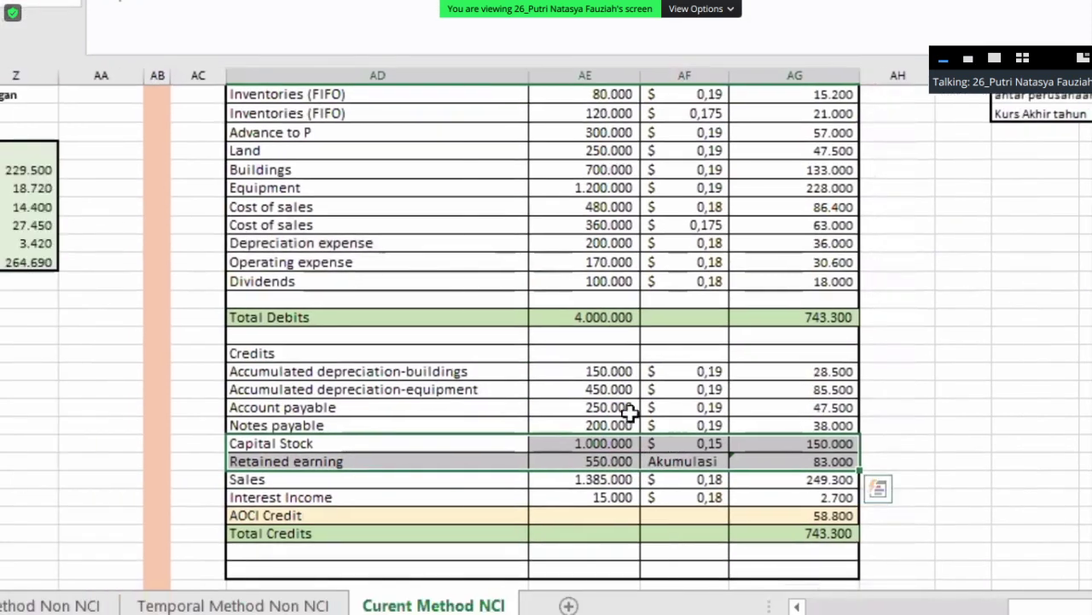
{"action": "left_click", "coordinate": [657, 462]}
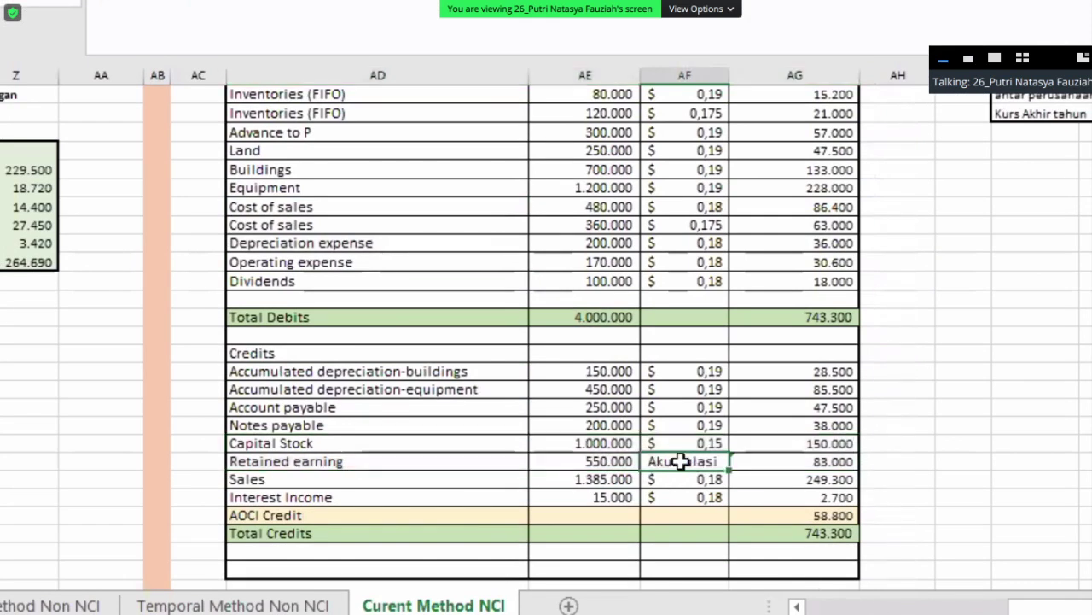
{"action": "left_click", "coordinate": [608, 468]}
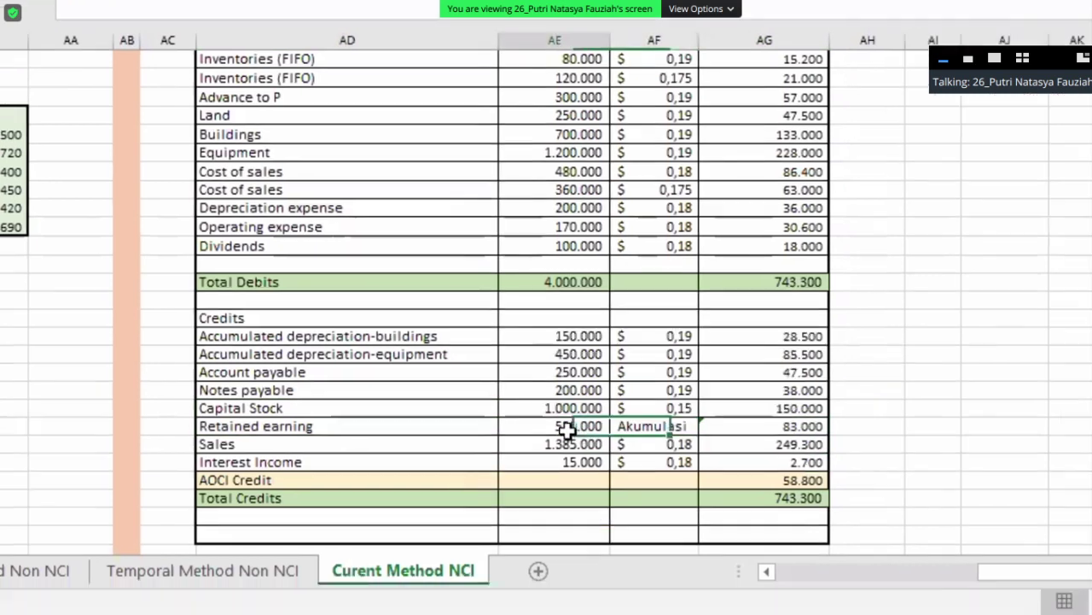
Trace the opening retained earning balance back to the 2016 translation and consolidation worksheets.
{"action": "scroll", "coordinate": [735, 468], "scroll_direction": "left", "scroll_amount": 10}
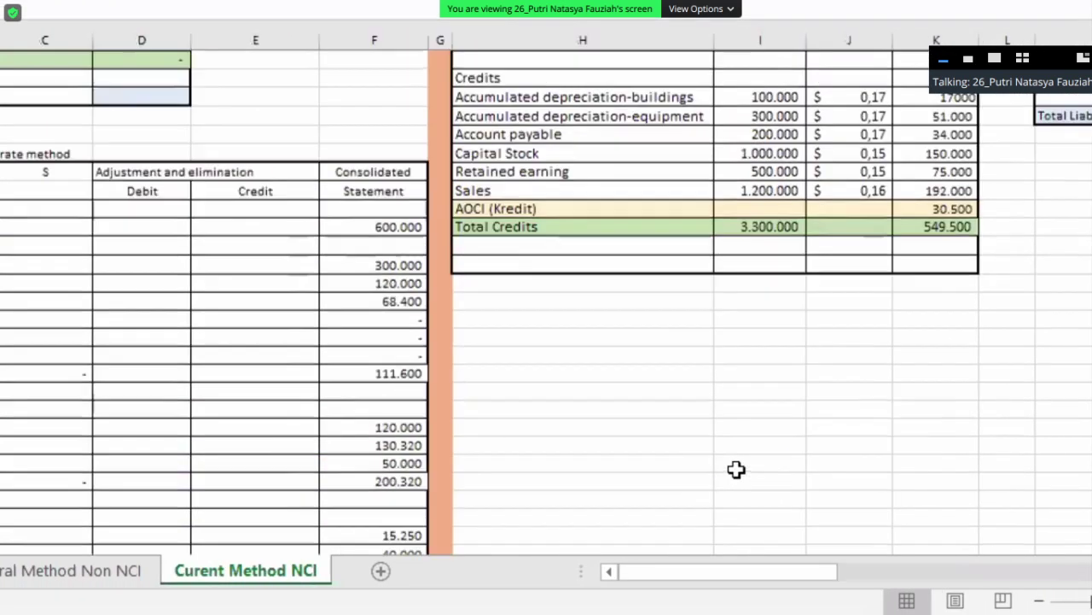
{"action": "scroll", "coordinate": [737, 461], "scroll_direction": "up", "scroll_amount": 10}
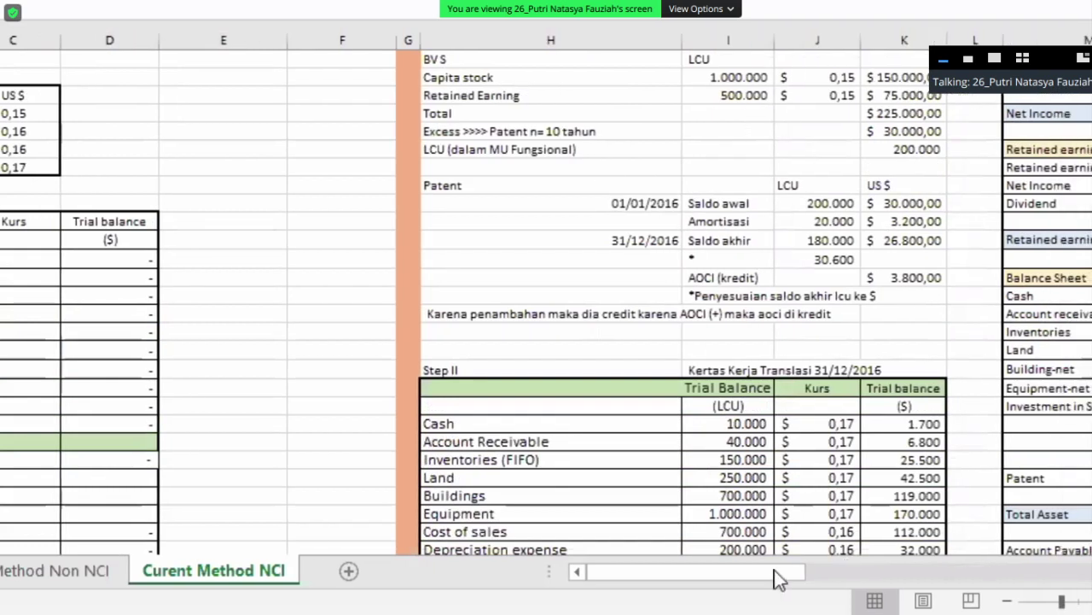
{"action": "left_click", "coordinate": [836, 579]}
{"action": "scroll", "coordinate": [566, 305], "scroll_direction": "up", "scroll_amount": 3}
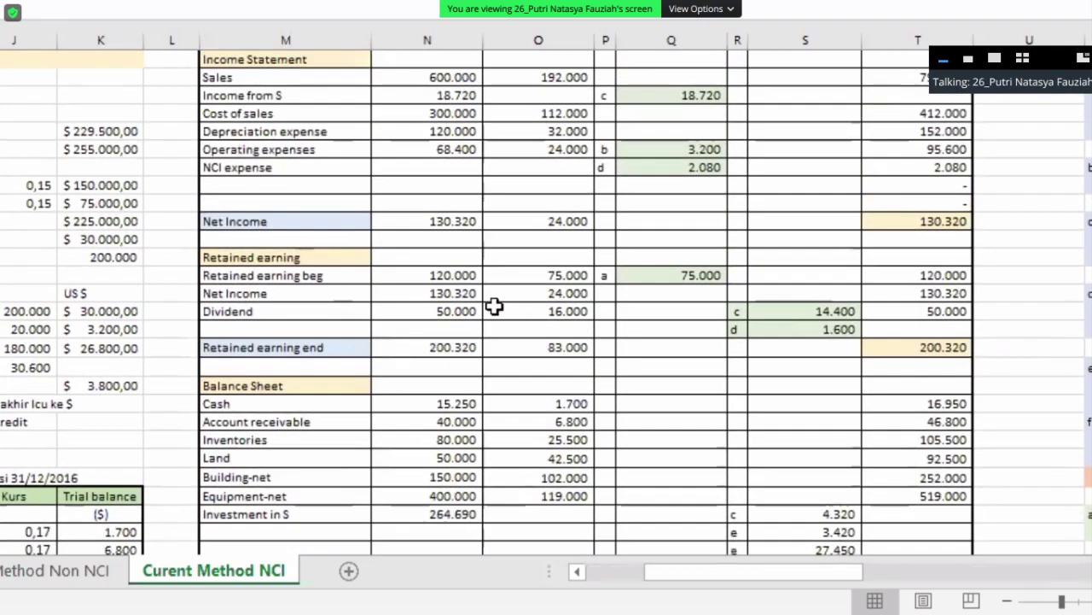
Trace S's ending retained earnings in the 2016 consolidation worksheet to its beginning balance, net income and dividend.
{"action": "scroll", "coordinate": [495, 307], "scroll_direction": "down", "scroll_amount": 1}
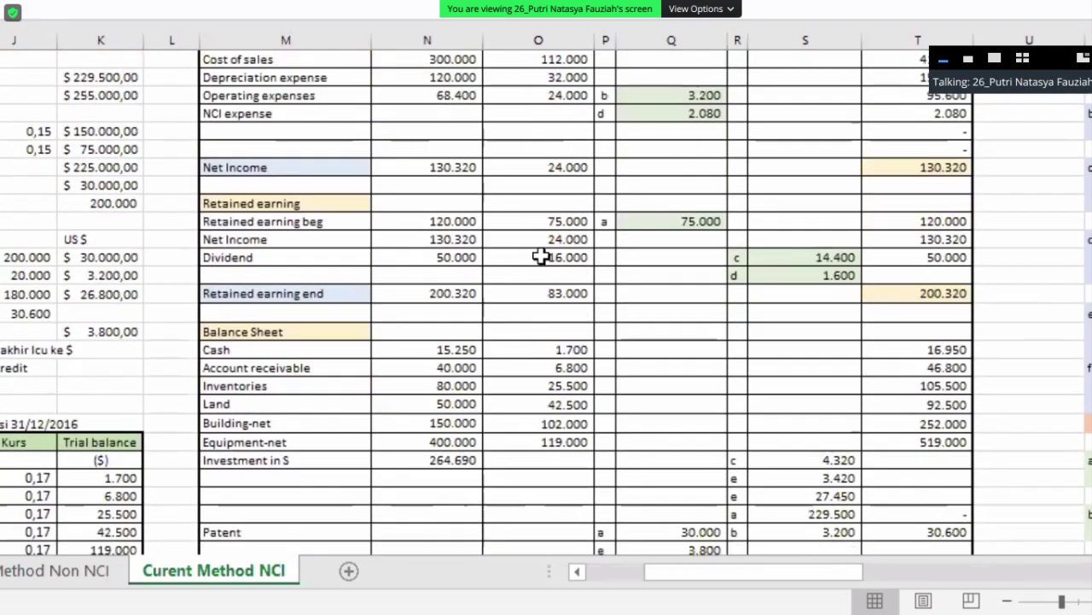
{"action": "scroll", "coordinate": [541, 256], "scroll_direction": "down", "scroll_amount": 5}
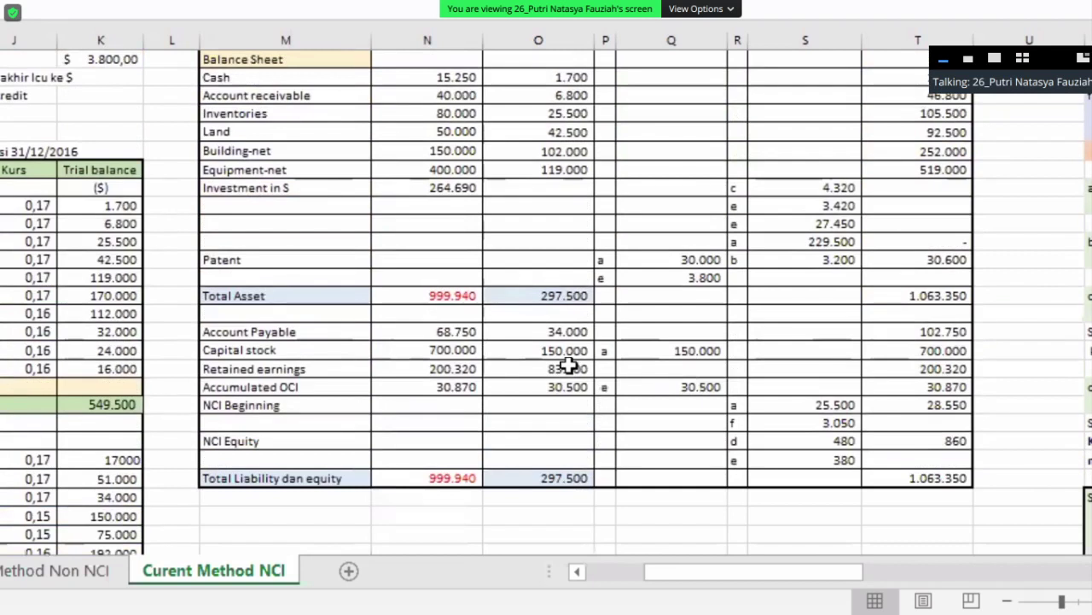
{"action": "left_click", "coordinate": [570, 367]}
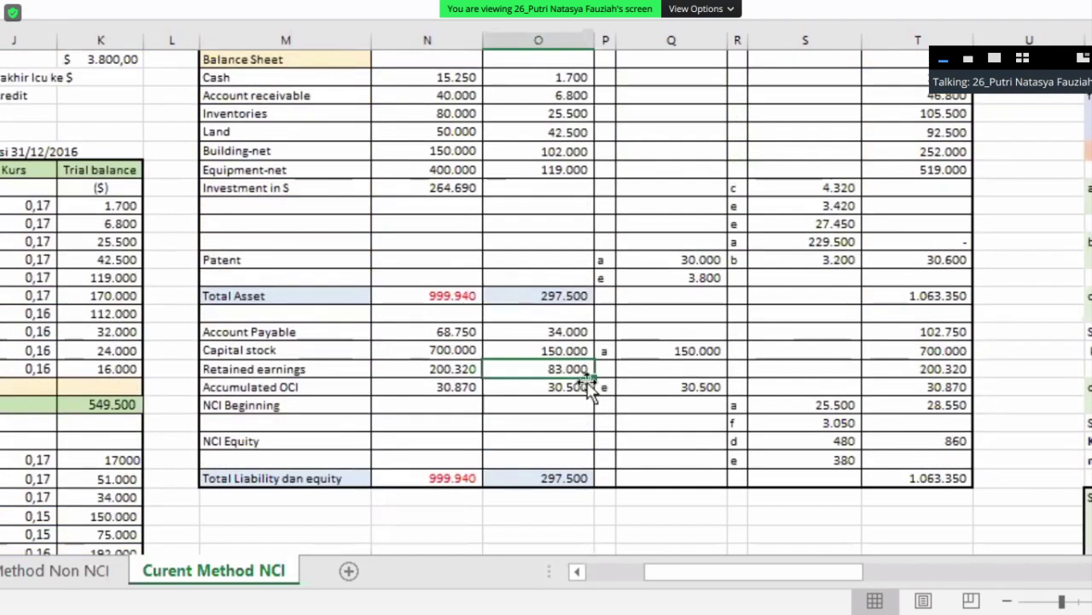
{"action": "scroll", "coordinate": [590, 341], "scroll_direction": "up", "scroll_amount": 1}
{"action": "scroll", "coordinate": [591, 339], "scroll_direction": "up", "scroll_amount": 3}
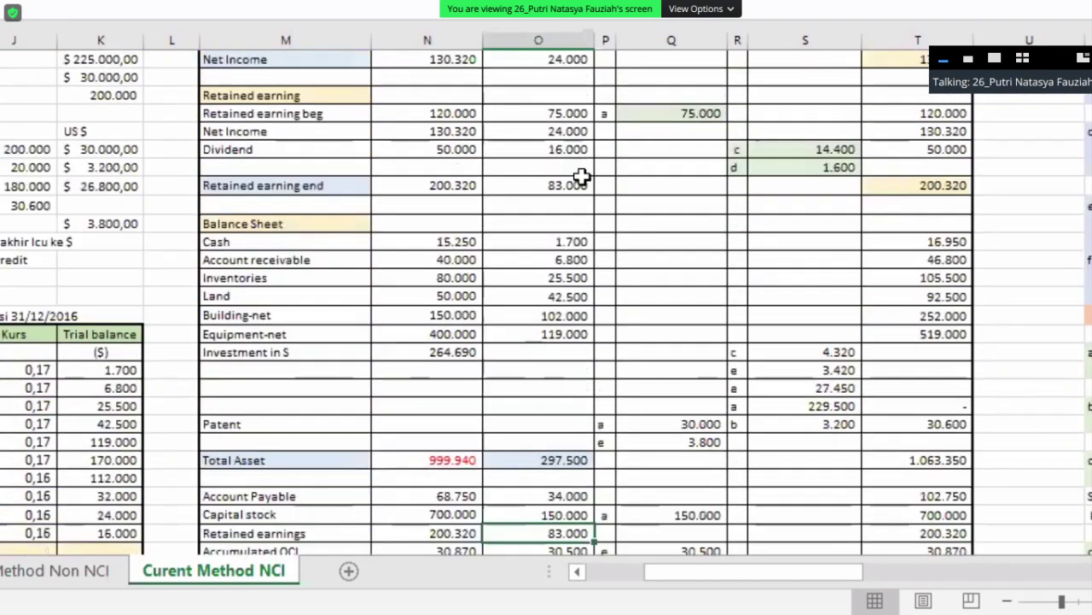
{"action": "left_click", "coordinate": [578, 116]}
{"action": "left_click_drag", "start_coordinate": [579, 119], "coordinate": [580, 148]}
{"action": "left_click", "coordinate": [580, 149]}
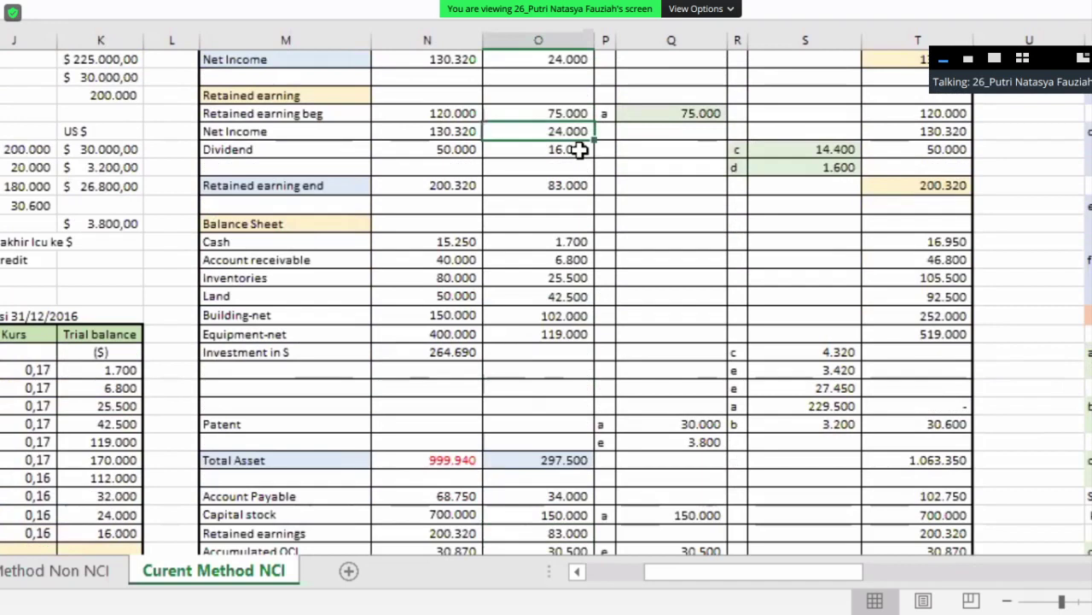
Clear the AOCI Credit dollar amount in the 31/12/2017 translation worksheet.
{"action": "left_click_drag", "start_coordinate": [797, 576], "coordinate": [905, 570]}
{"action": "scroll", "coordinate": [909, 472], "scroll_direction": "down", "scroll_amount": 9}
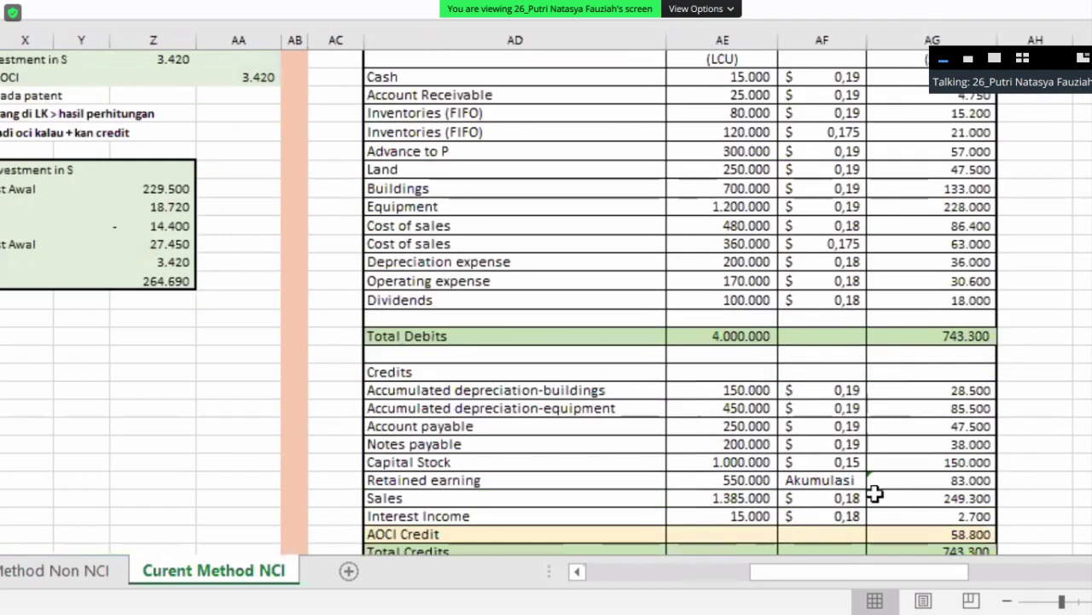
{"action": "scroll", "coordinate": [877, 479], "scroll_direction": "down", "scroll_amount": 2}
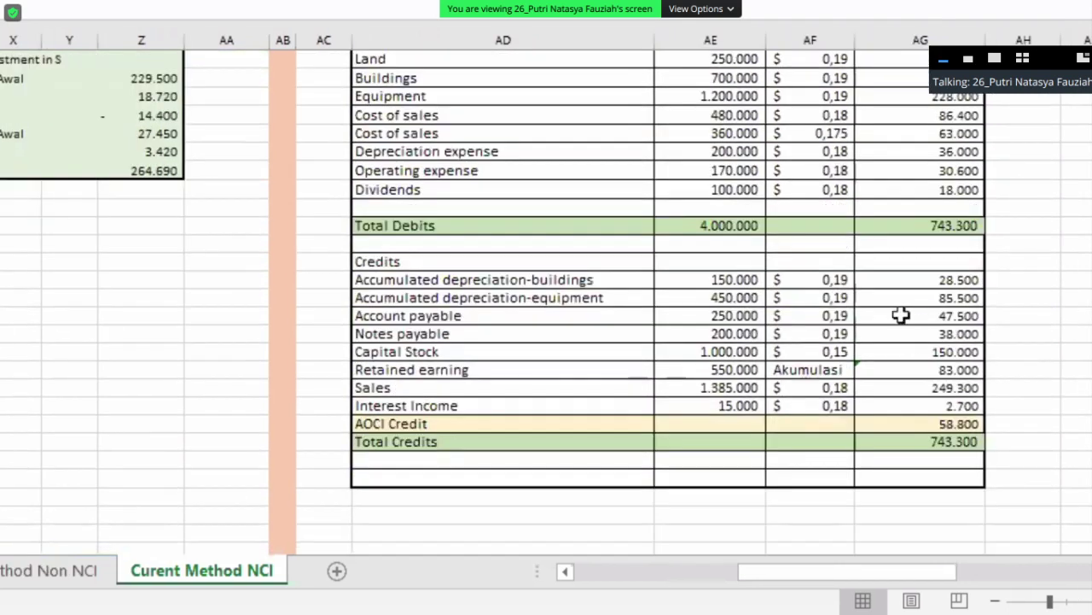
{"action": "scroll", "coordinate": [905, 266], "scroll_direction": "right", "scroll_amount": 1}
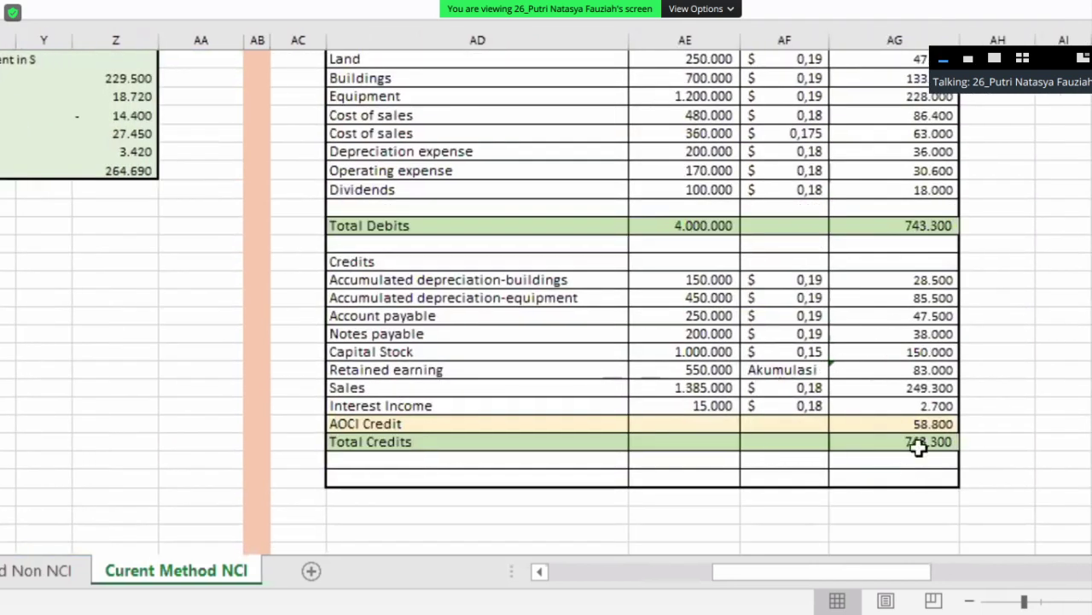
{"action": "left_click", "coordinate": [925, 425]}
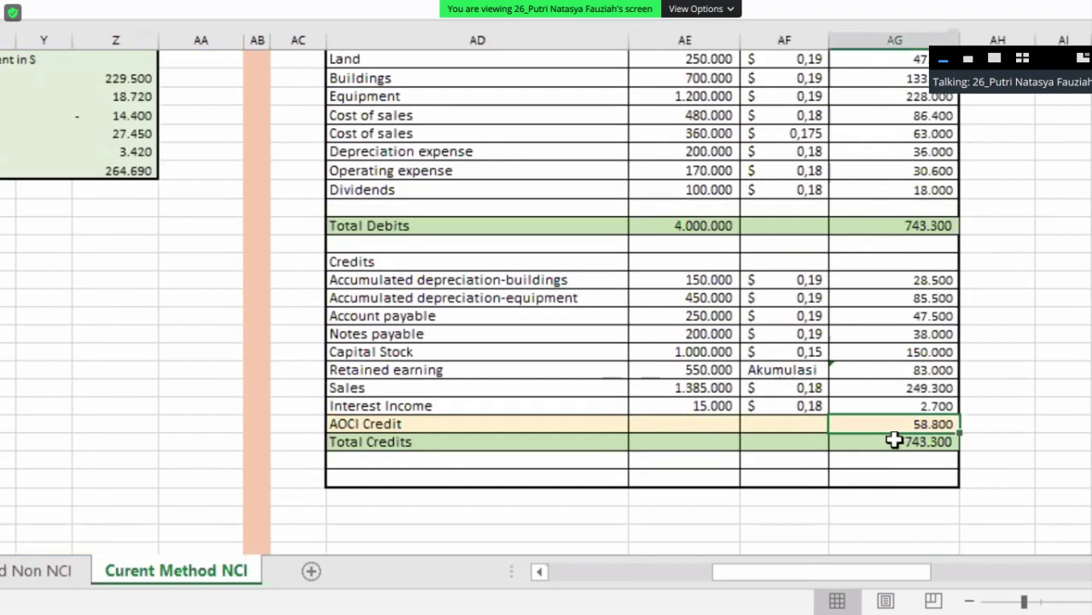
{"action": "scroll", "coordinate": [879, 448], "scroll_direction": "right", "scroll_amount": 1}
{"action": "key", "text": "BackSpace"}
{"action": "left_click", "coordinate": [944, 465]}
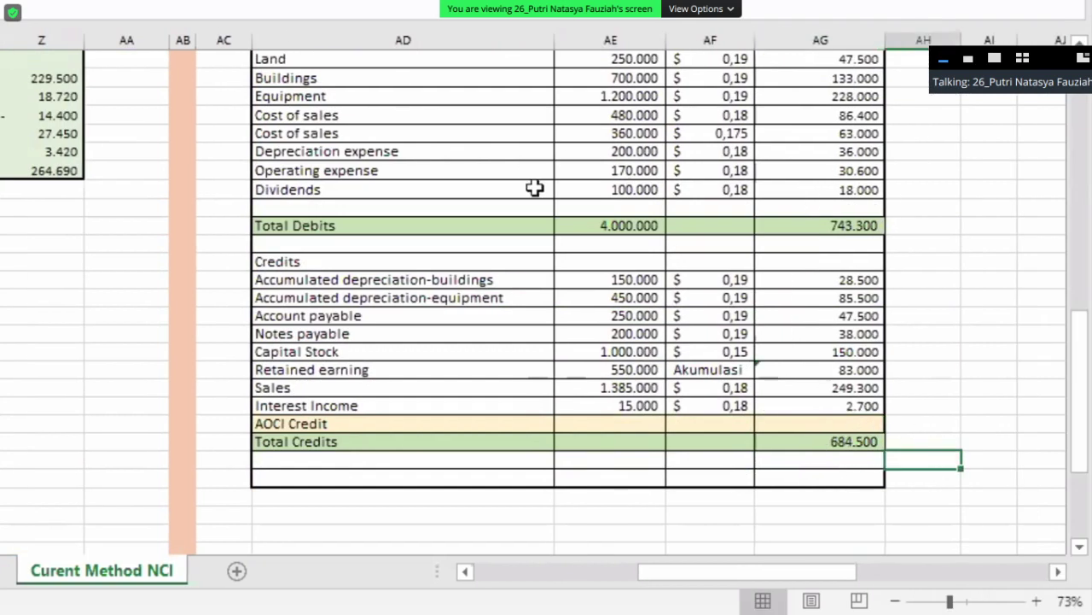
{"action": "left_click", "coordinate": [800, 423]}
{"action": "type", "text": "="}
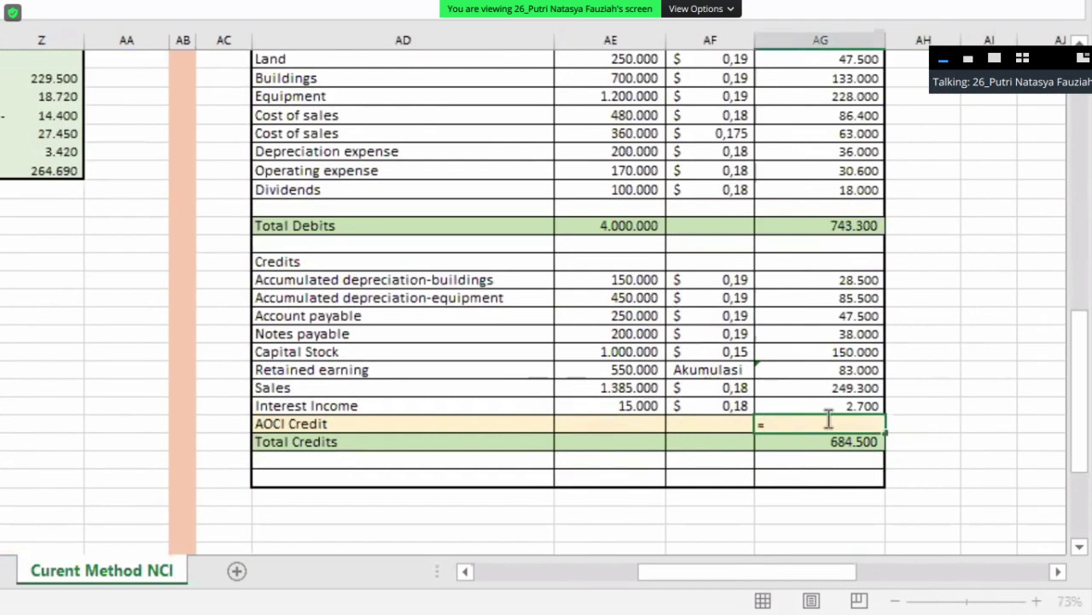
{"action": "type", "text": "743300-"}
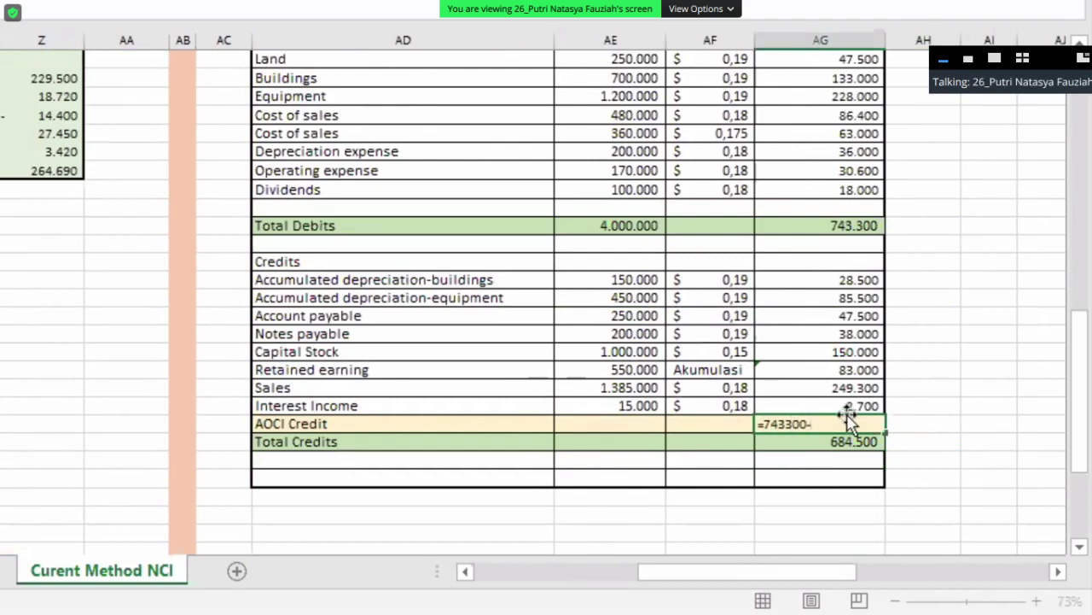
{"action": "type", "text": "684500"}
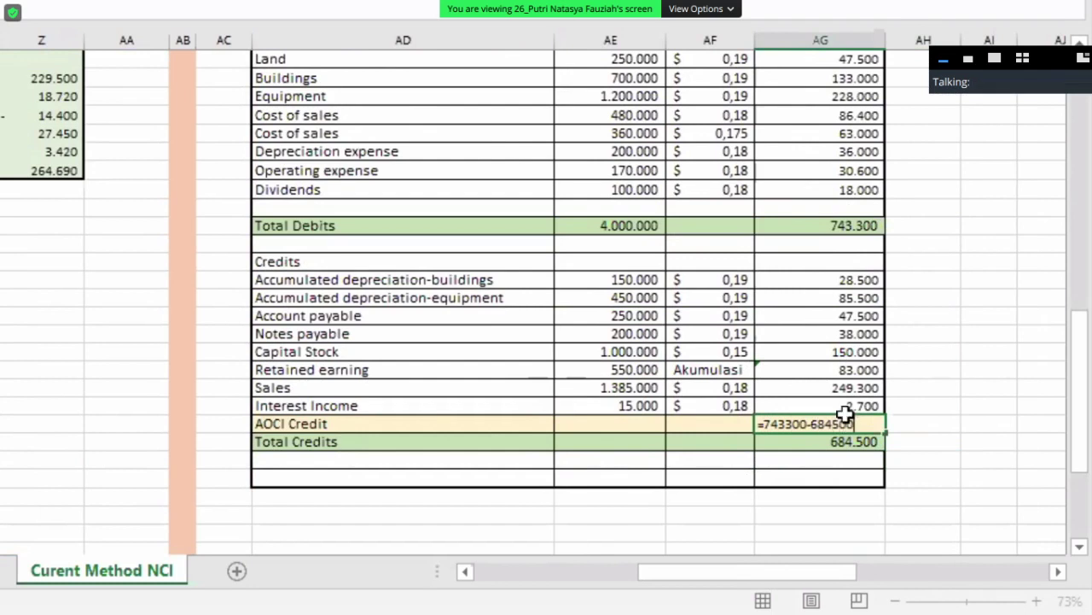
{"action": "key", "text": "Return"}
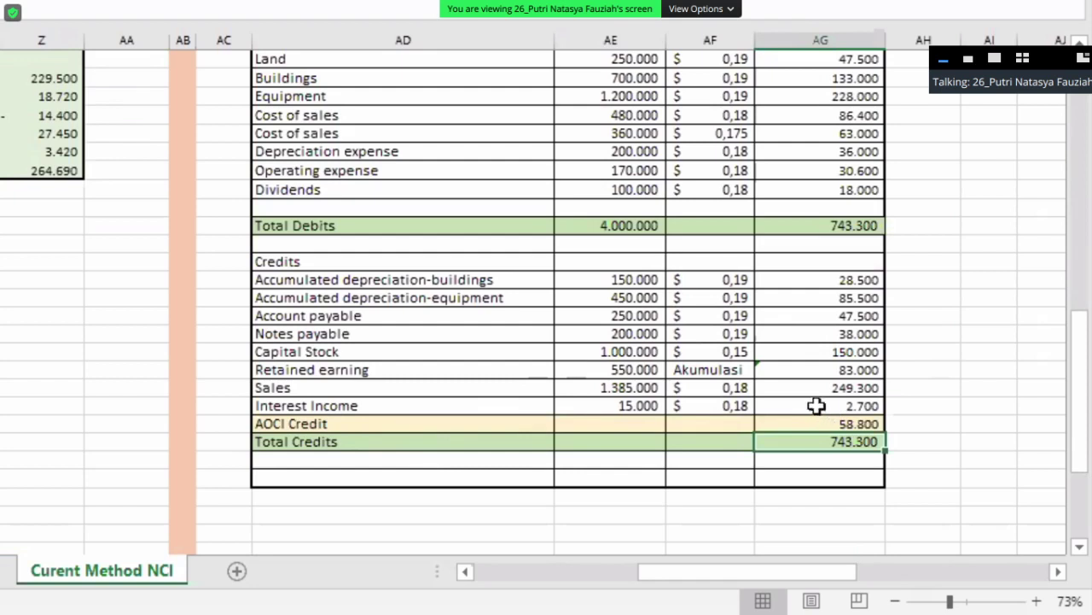
Review the 2017 rates and intercompany transactions, and locate the 2017 consolidation worksheet.
{"action": "scroll", "coordinate": [817, 406], "scroll_direction": "up", "scroll_amount": 10}
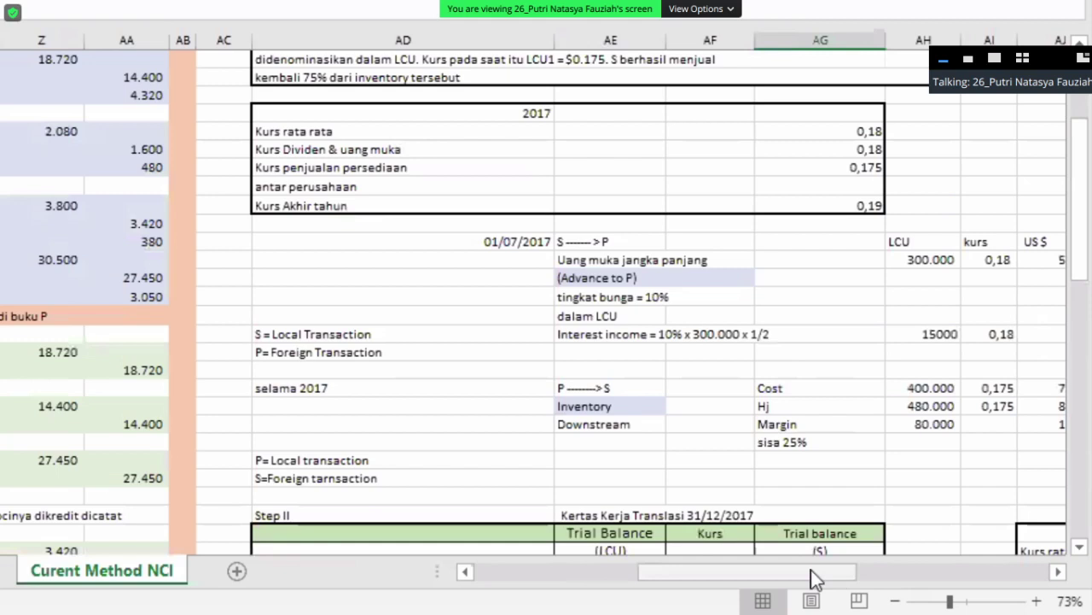
{"action": "left_click_drag", "start_coordinate": [845, 567], "coordinate": [807, 543]}
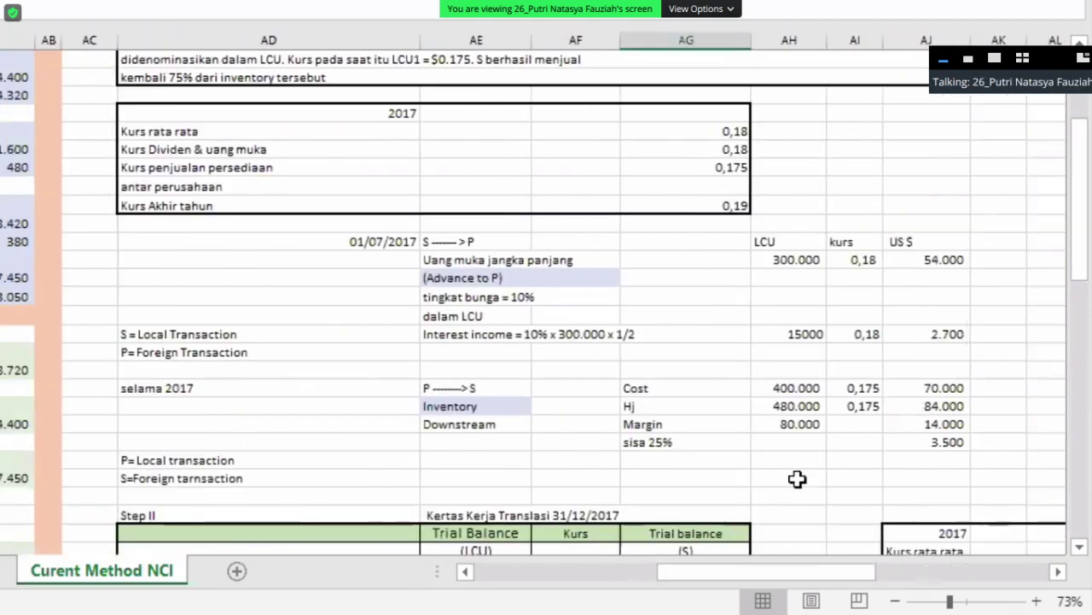
{"action": "scroll", "coordinate": [797, 479], "scroll_direction": "down", "scroll_amount": 10}
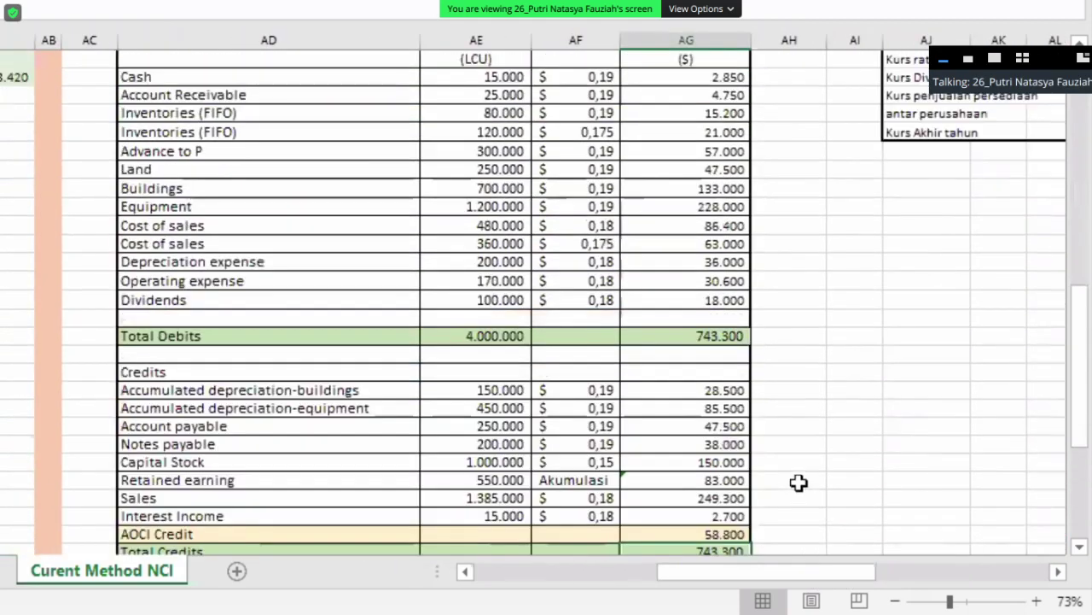
{"action": "scroll", "coordinate": [797, 478], "scroll_direction": "up", "scroll_amount": 10}
{"action": "scroll", "coordinate": [819, 598], "scroll_direction": "up", "scroll_amount": 3}
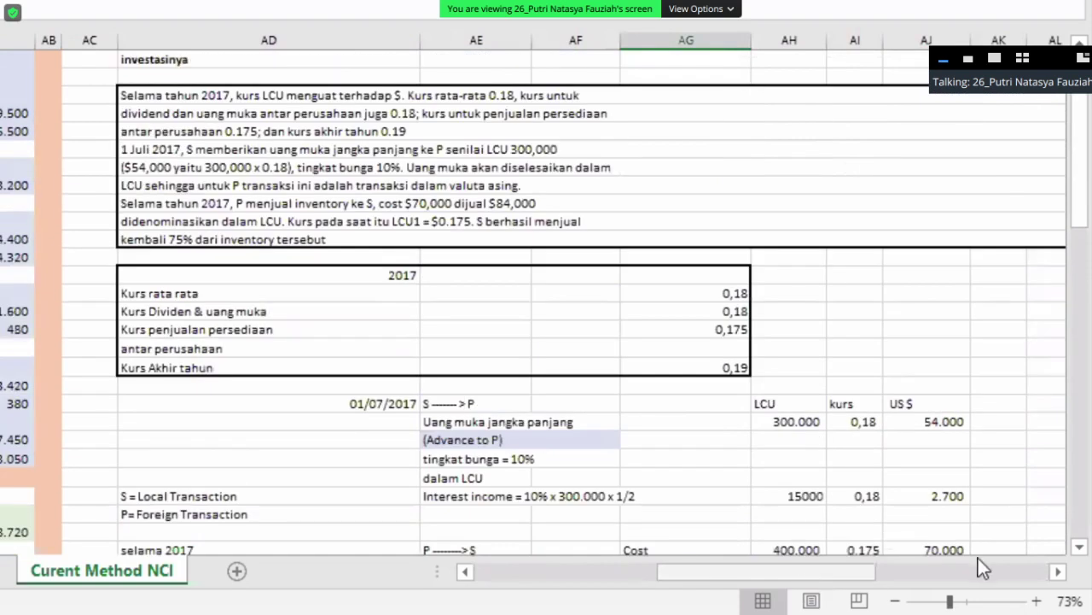
{"action": "scroll", "coordinate": [980, 558], "scroll_direction": "right", "scroll_amount": 10}
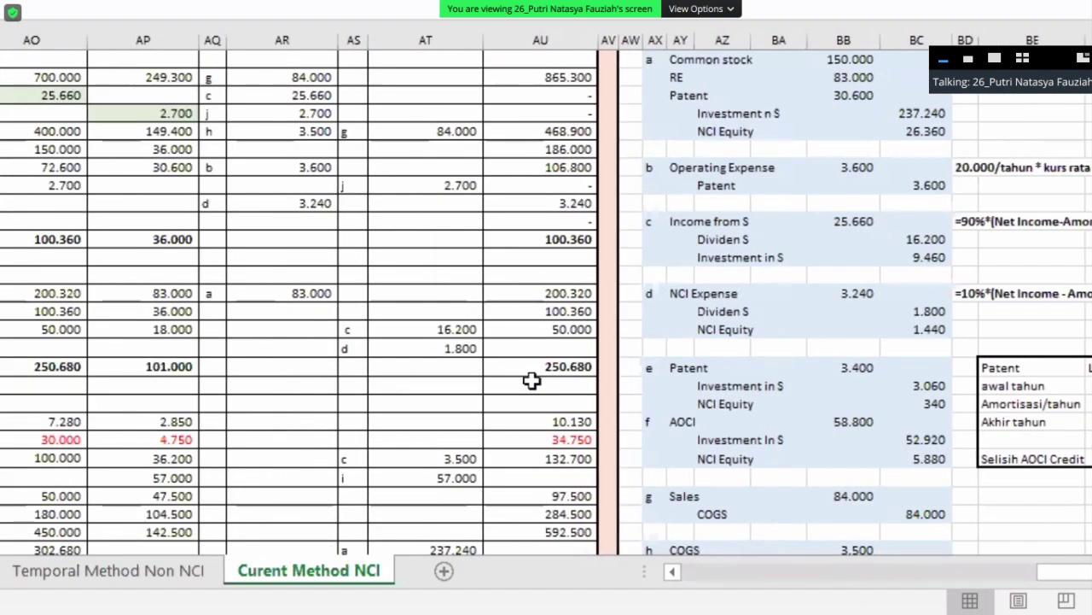
{"action": "scroll", "coordinate": [821, 531], "scroll_direction": "up", "scroll_amount": 1}
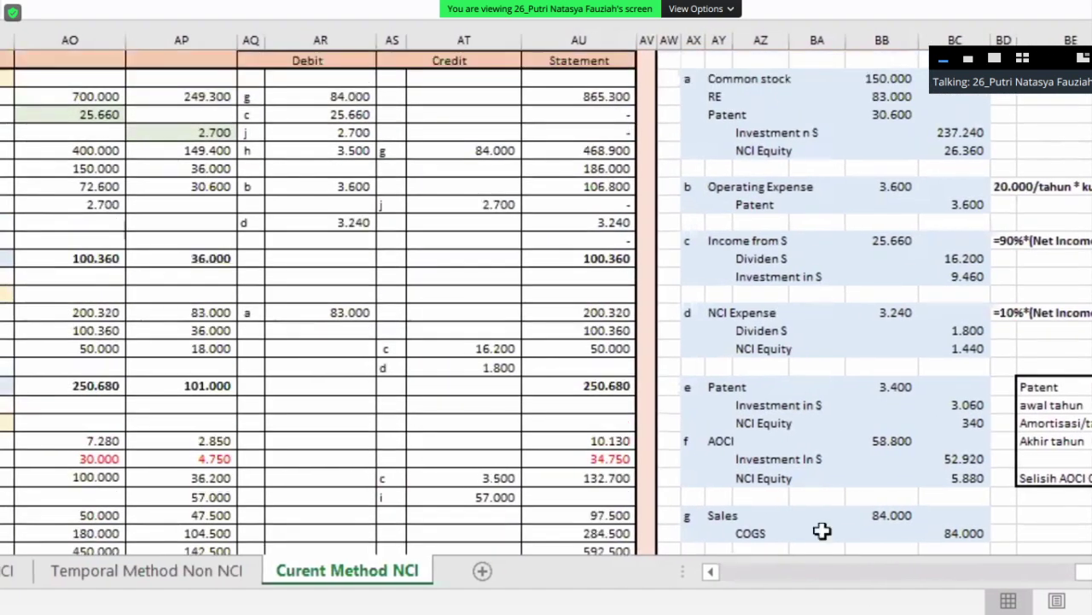
{"action": "scroll", "coordinate": [856, 559], "scroll_direction": "up", "scroll_amount": 1}
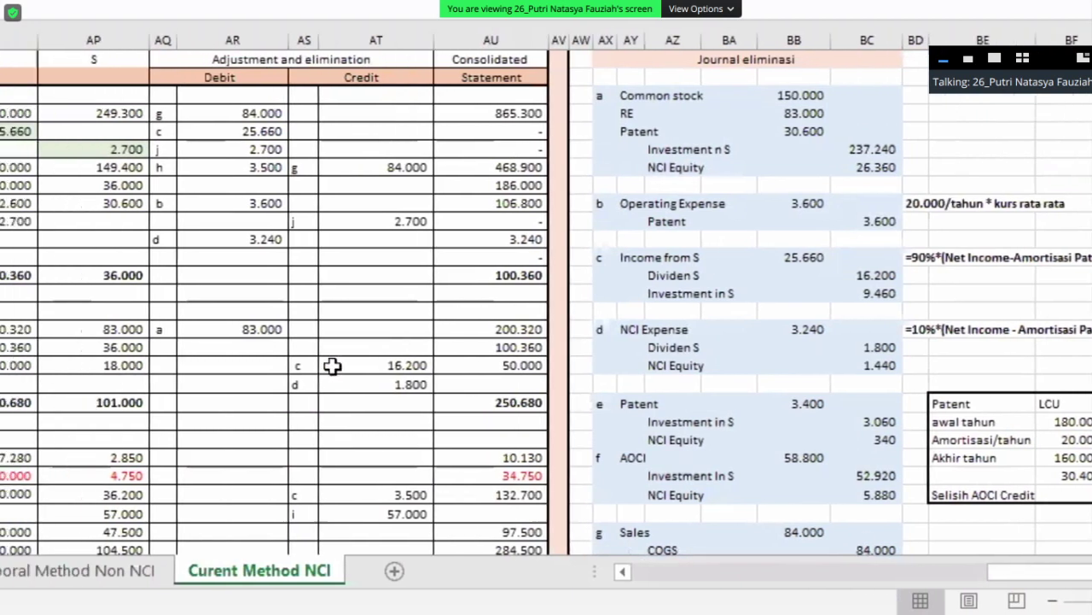
Highlight S's column of amounts in the 2017 consolidation worksheet, from Sales down through the balance sheet.
{"action": "left_click_drag", "start_coordinate": [203, 107], "coordinate": [299, 457]}
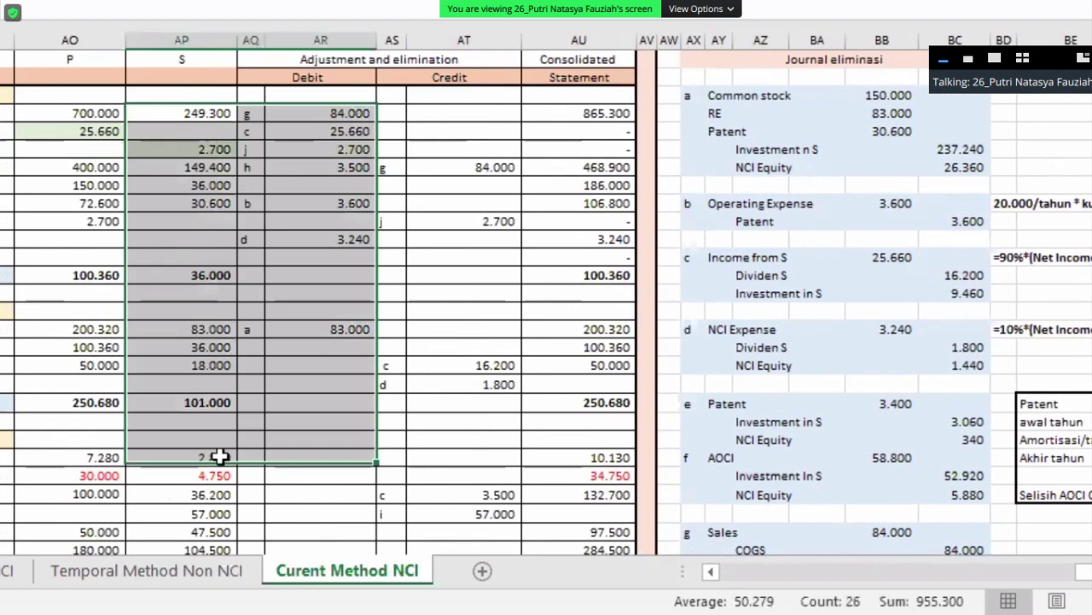
{"action": "left_click_drag", "start_coordinate": [219, 455], "coordinate": [194, 190]}
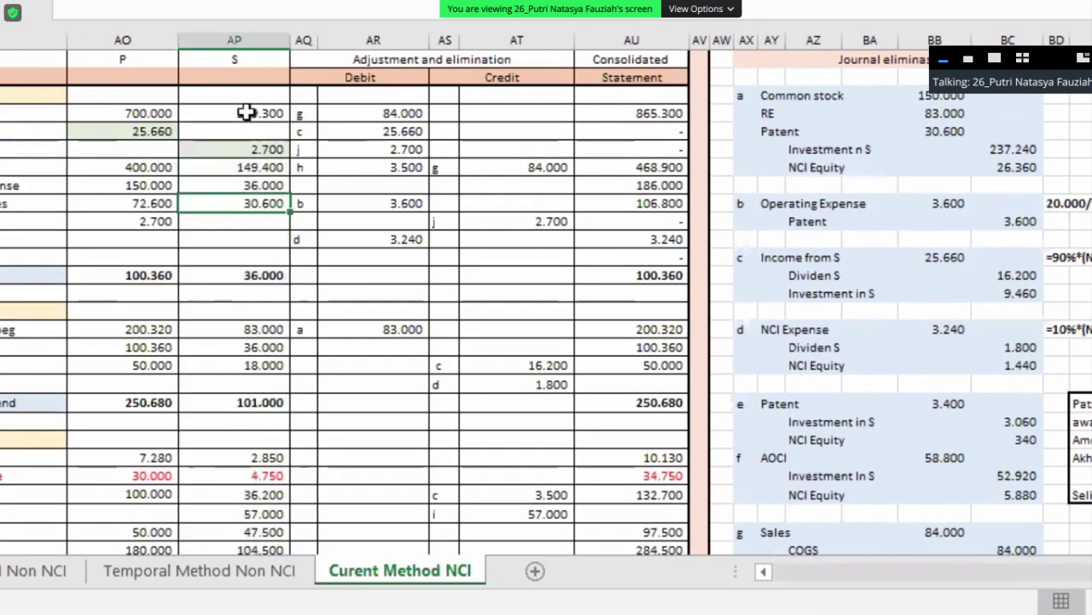
{"action": "left_click_drag", "start_coordinate": [244, 111], "coordinate": [248, 555]}
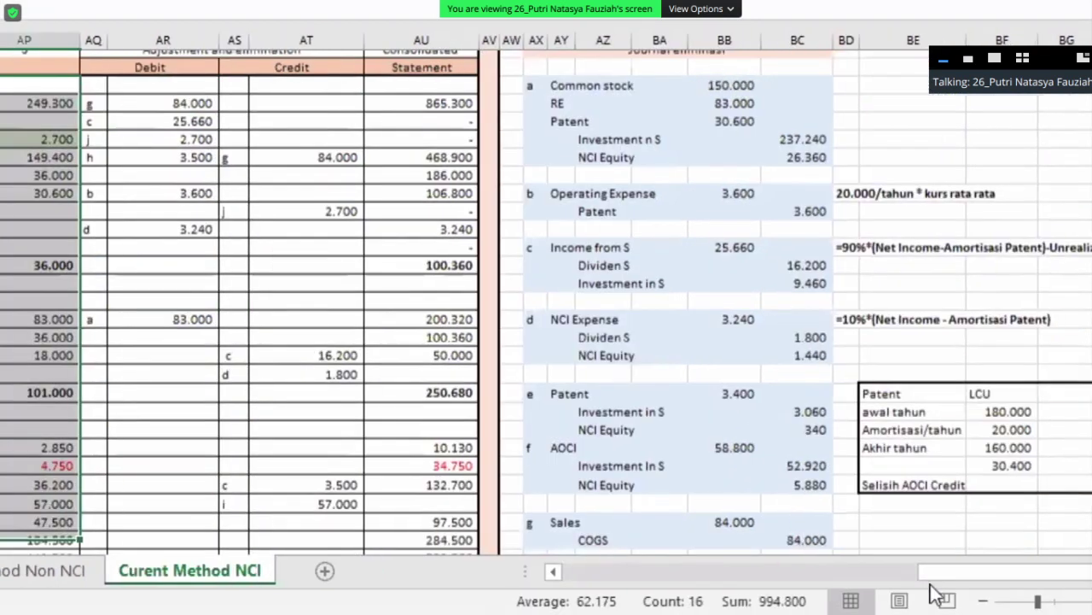
{"action": "left_click_drag", "start_coordinate": [259, 510], "coordinate": [259, 555]}
Highlight the translated dollar trial balance column for 2017 and compare it with S's figures in the consolidation worksheet.
{"action": "left_click_drag", "start_coordinate": [851, 579], "coordinate": [841, 586]}
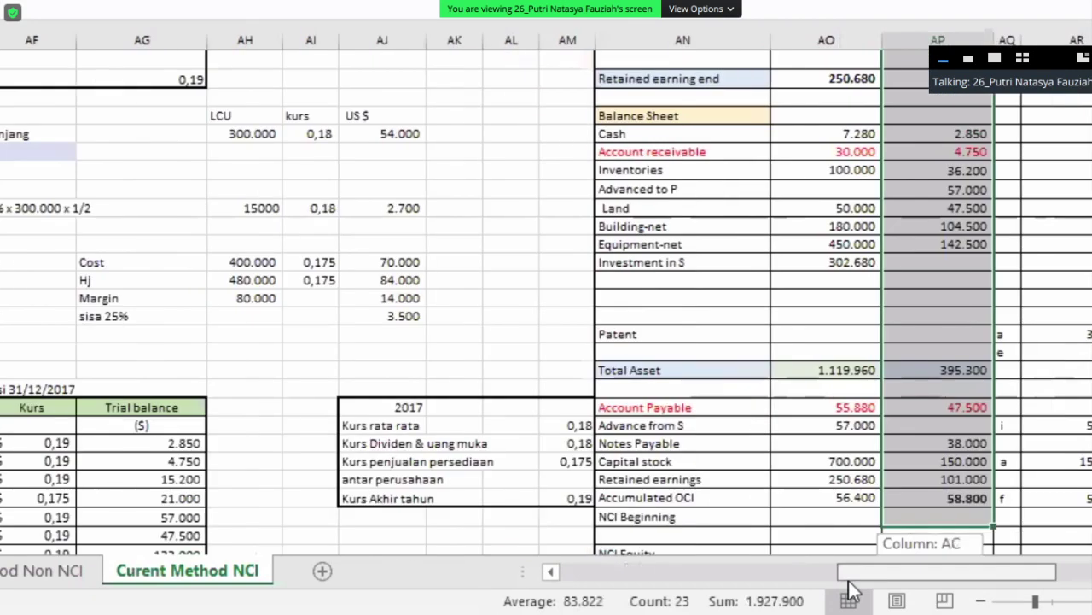
{"action": "scroll", "coordinate": [253, 410], "scroll_direction": "down", "scroll_amount": 2}
{"action": "left_click_drag", "start_coordinate": [171, 276], "coordinate": [171, 506]}
{"action": "scroll", "coordinate": [845, 410], "scroll_direction": "up", "scroll_amount": 10}
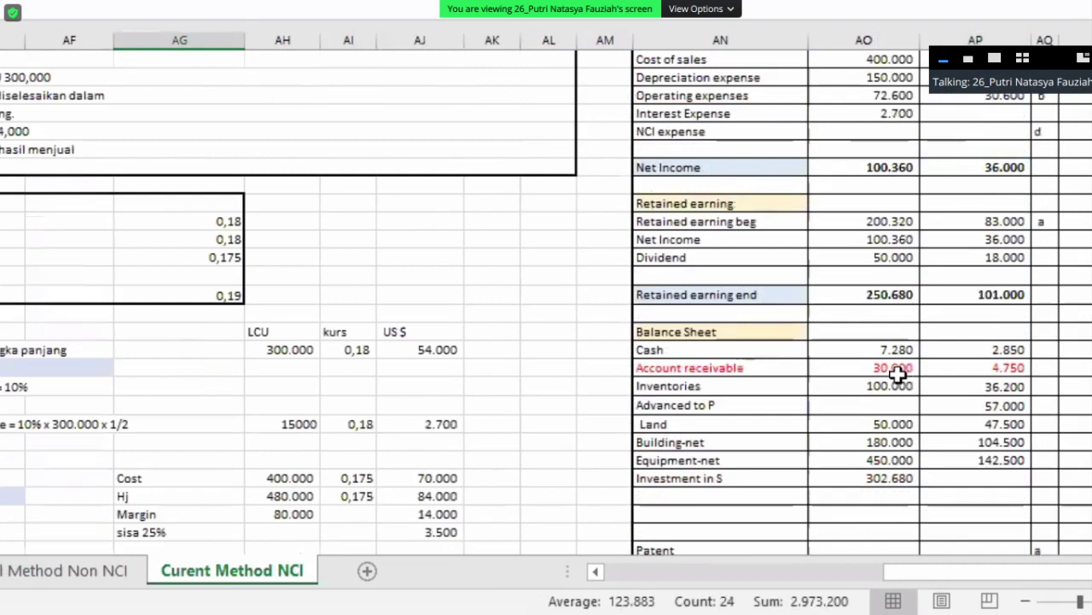
{"action": "scroll", "coordinate": [897, 371], "scroll_direction": "up", "scroll_amount": 2}
{"action": "scroll", "coordinate": [839, 309], "scroll_direction": "right", "scroll_amount": 2}
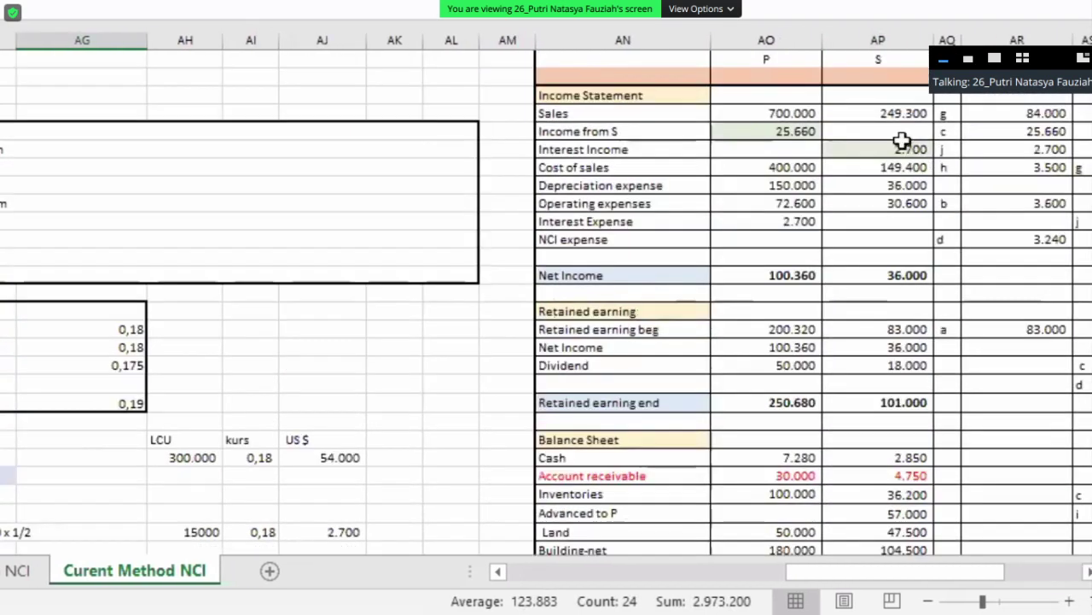
{"action": "scroll", "coordinate": [351, 347], "scroll_direction": "down", "scroll_amount": 6}
{"action": "scroll", "coordinate": [171, 504], "scroll_direction": "left", "scroll_amount": 2}
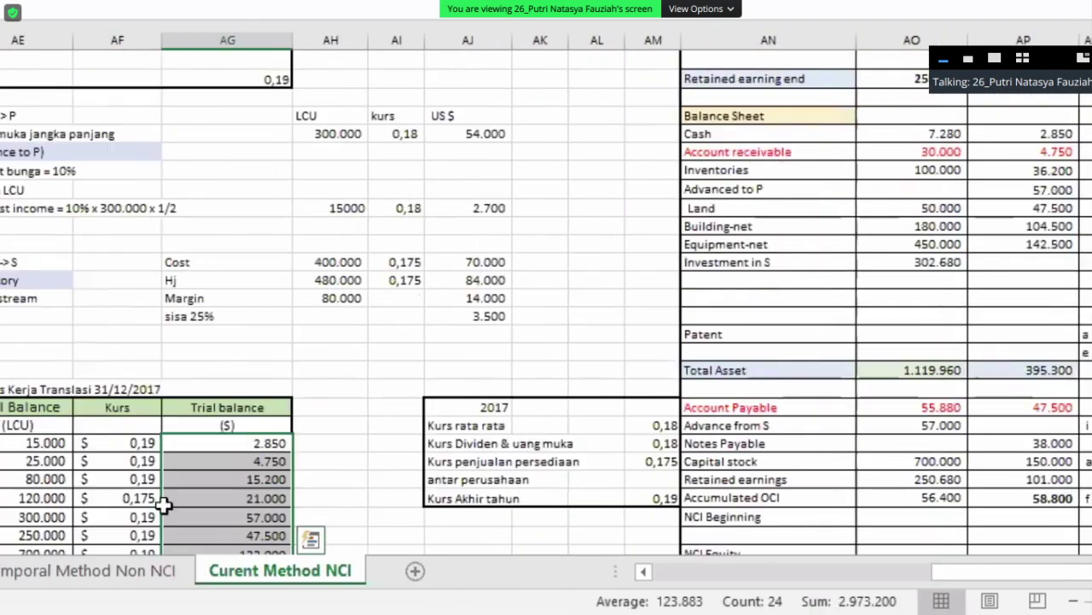
{"action": "scroll", "coordinate": [230, 426], "scroll_direction": "down", "scroll_amount": 4}
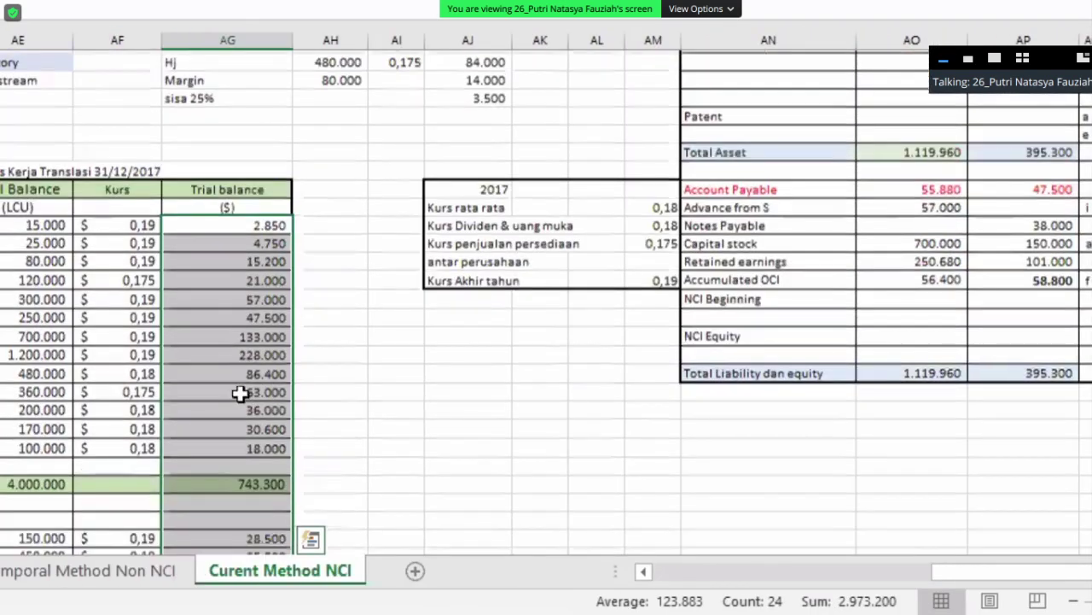
{"action": "scroll", "coordinate": [449, 375], "scroll_direction": "down", "scroll_amount": 3}
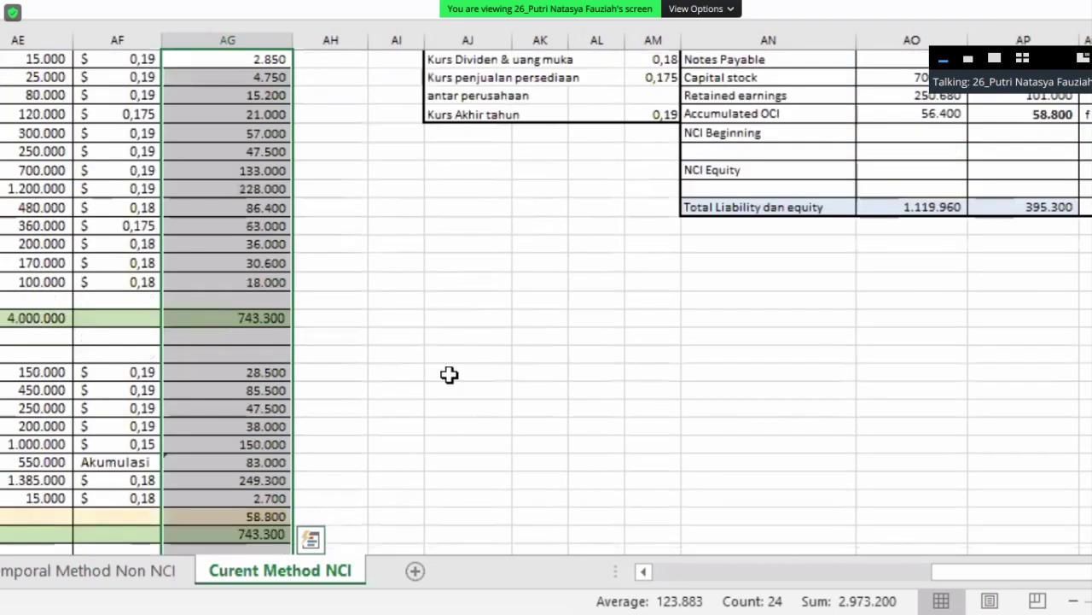
{"action": "left_click", "coordinate": [448, 375]}
{"action": "scroll", "coordinate": [449, 376], "scroll_direction": "up", "scroll_amount": 3}
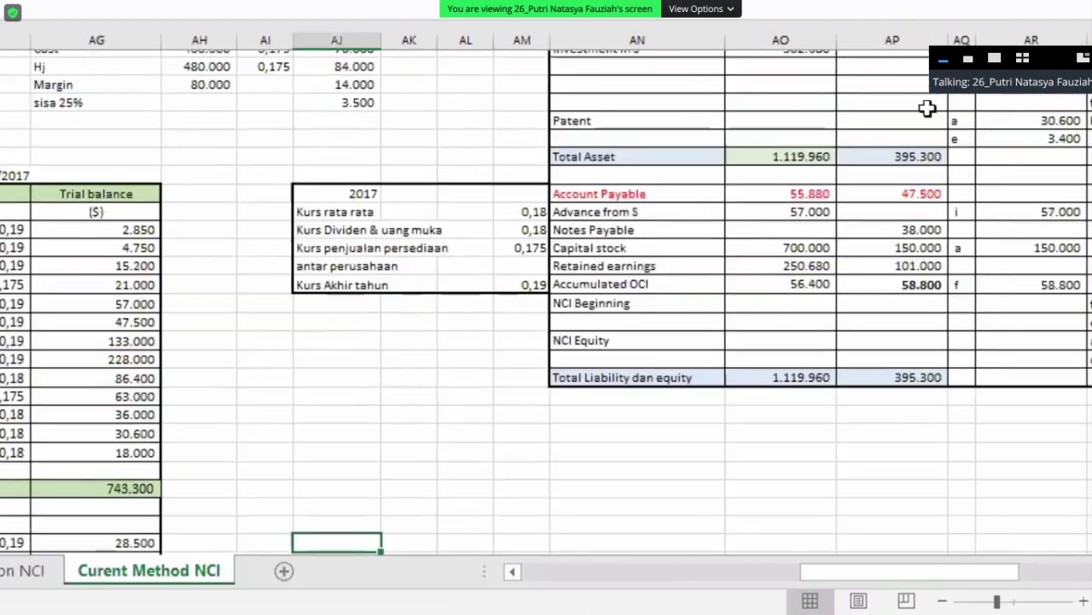
{"action": "scroll", "coordinate": [928, 108], "scroll_direction": "up", "scroll_amount": 9}
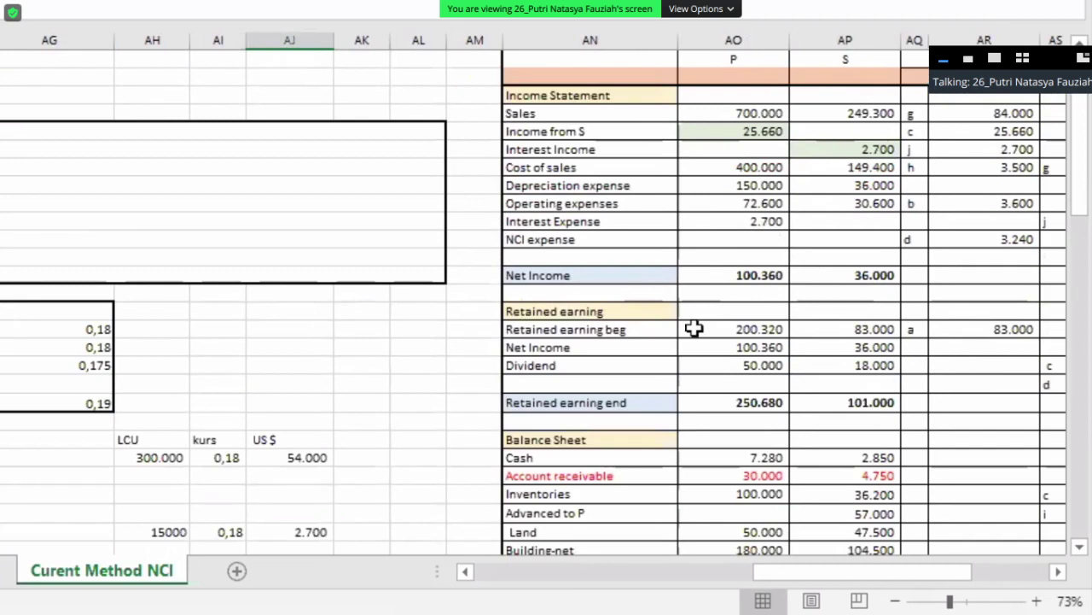
Go across the 2017 consolidation worksheet's adjustment and elimination columns to examine the elimination journals beside it.
{"action": "left_click", "coordinate": [1005, 317]}
{"action": "key", "text": "Right"}
{"action": "key", "text": "Right"}
{"action": "key", "text": "Right"}
{"action": "key", "text": "Right"}
{"action": "key", "text": "Right"}
{"action": "key", "text": "Right"}
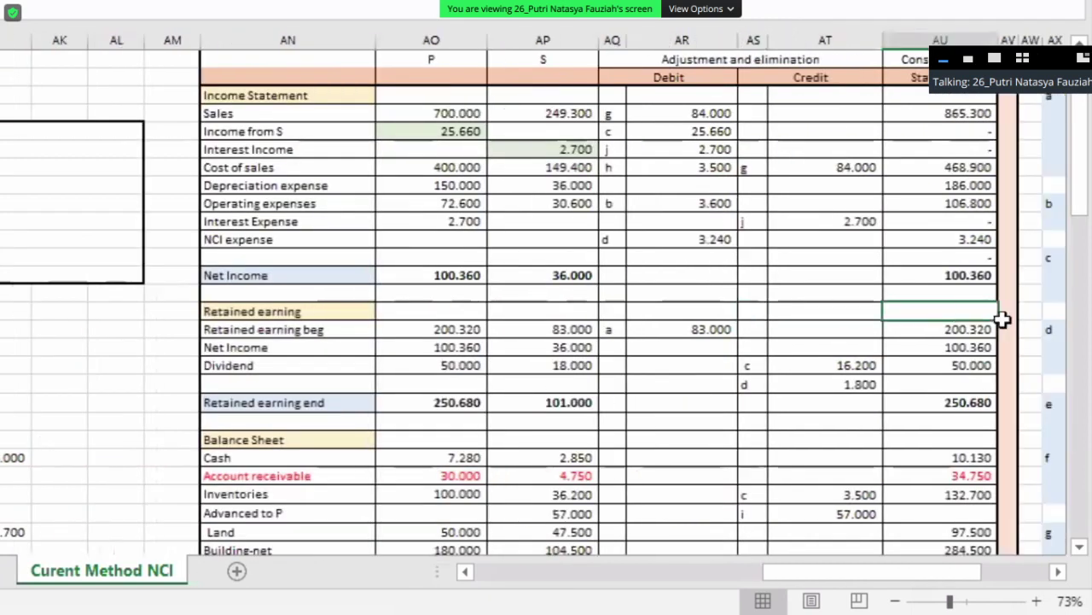
{"action": "key", "text": "Right"}
{"action": "key", "text": "Right"}
{"action": "key", "text": "Right"}
{"action": "key", "text": "Right"}
{"action": "key", "text": "Right"}
{"action": "key", "text": "Right"}
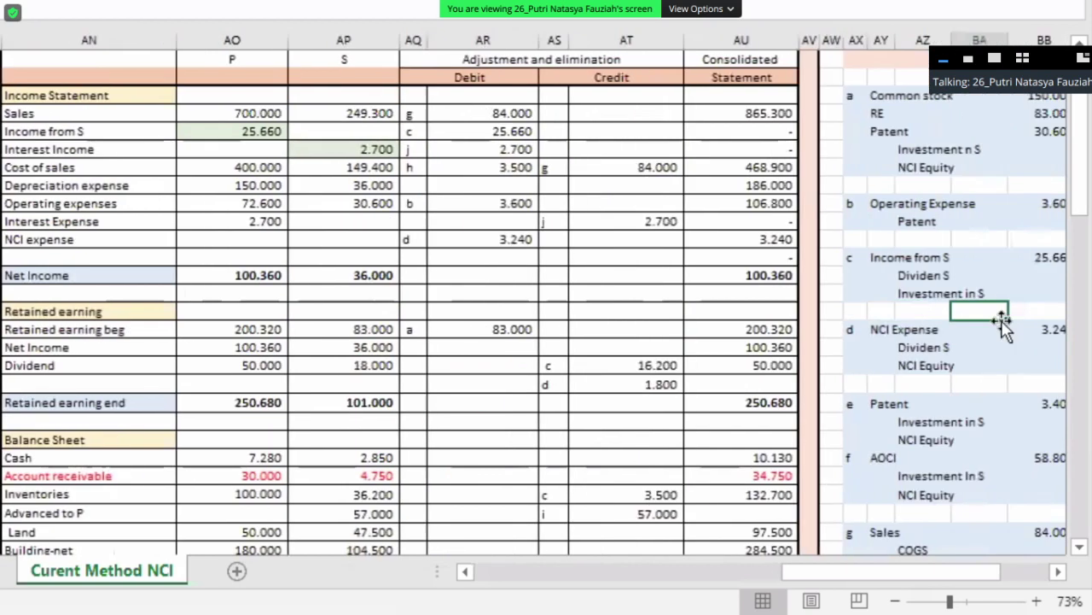
{"action": "key", "text": "Right"}
{"action": "key", "text": "Right"}
{"action": "key", "text": "Right"}
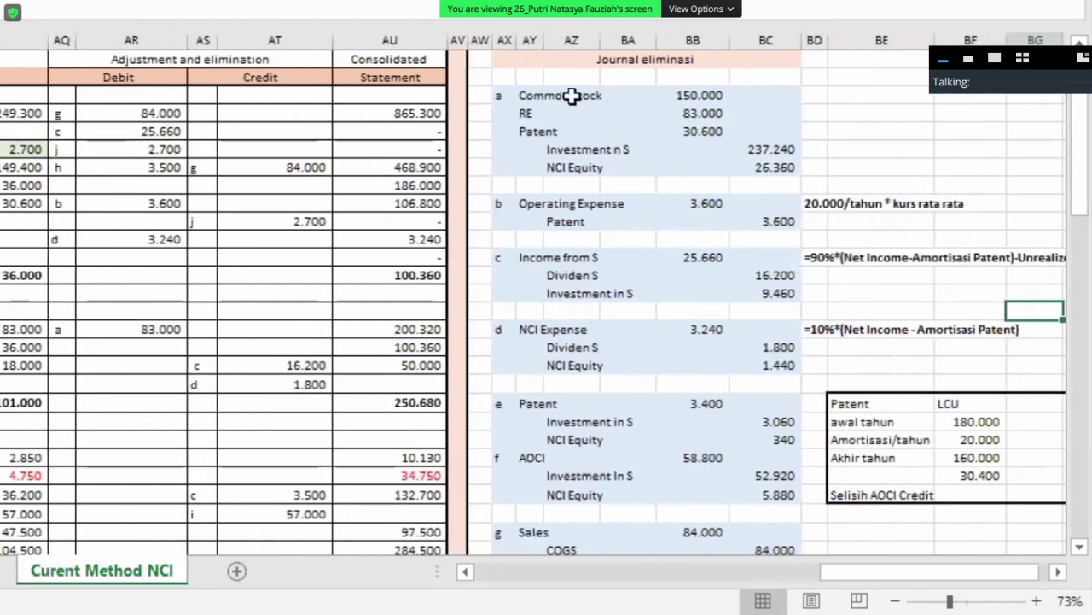
Trace the RE amount in 2017 elimination journal a to S's beginning retained earnings in the consolidation worksheet.
{"action": "scroll", "coordinate": [307, 212], "scroll_direction": "left", "scroll_amount": 1}
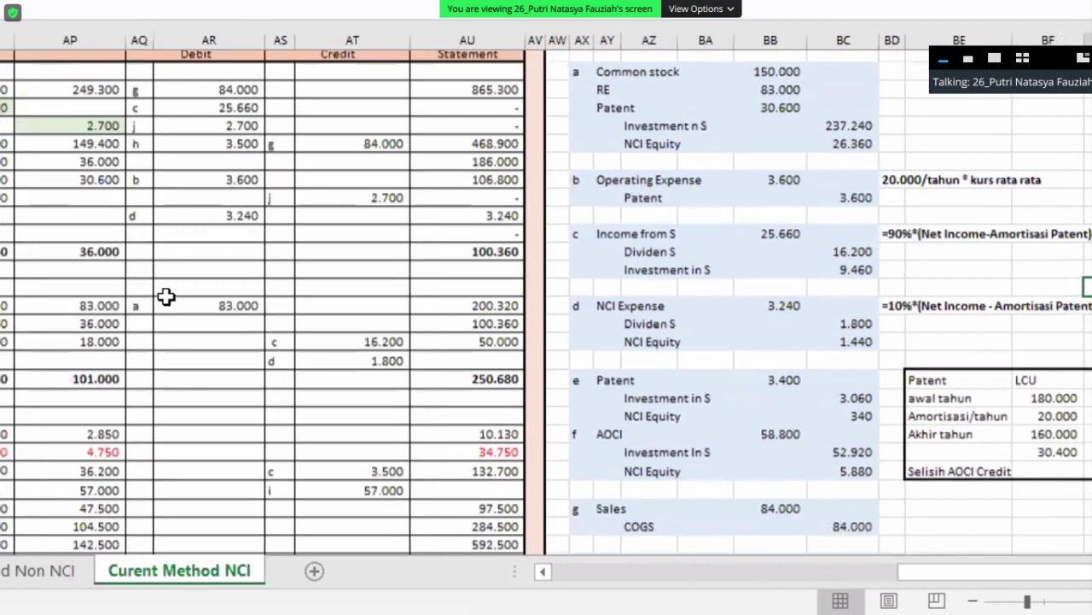
{"action": "scroll", "coordinate": [226, 295], "scroll_direction": "left", "scroll_amount": 1}
{"action": "scroll", "coordinate": [162, 203], "scroll_direction": "down", "scroll_amount": 6}
{"action": "scroll", "coordinate": [163, 202], "scroll_direction": "left", "scroll_amount": 1}
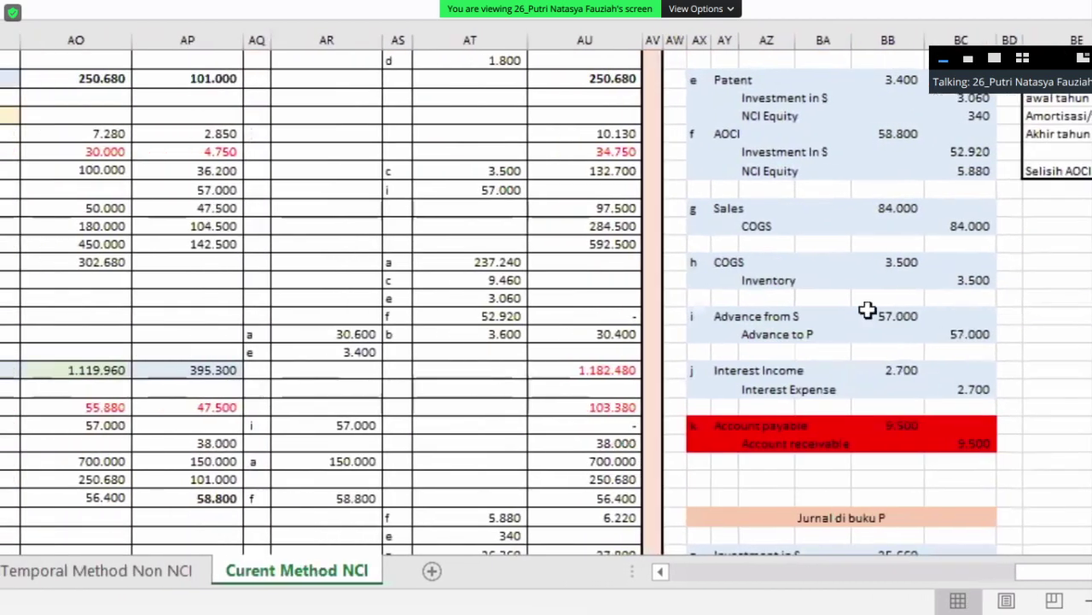
{"action": "scroll", "coordinate": [867, 310], "scroll_direction": "up", "scroll_amount": 6}
{"action": "left_click", "coordinate": [892, 113]}
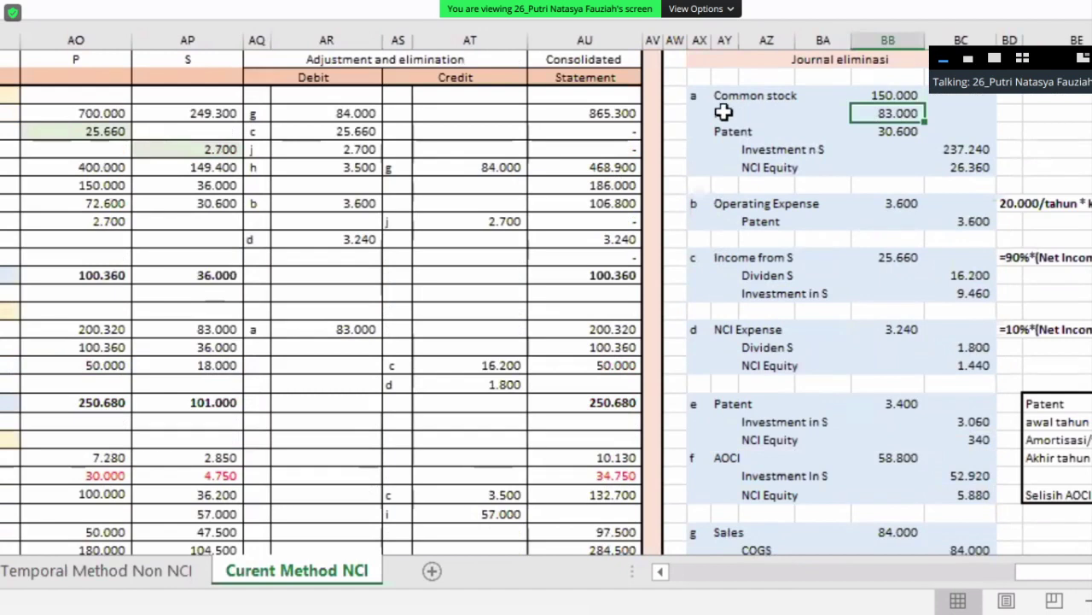
{"action": "scroll", "coordinate": [724, 112], "scroll_direction": "left", "scroll_amount": 3}
{"action": "left_click", "coordinate": [398, 330]}
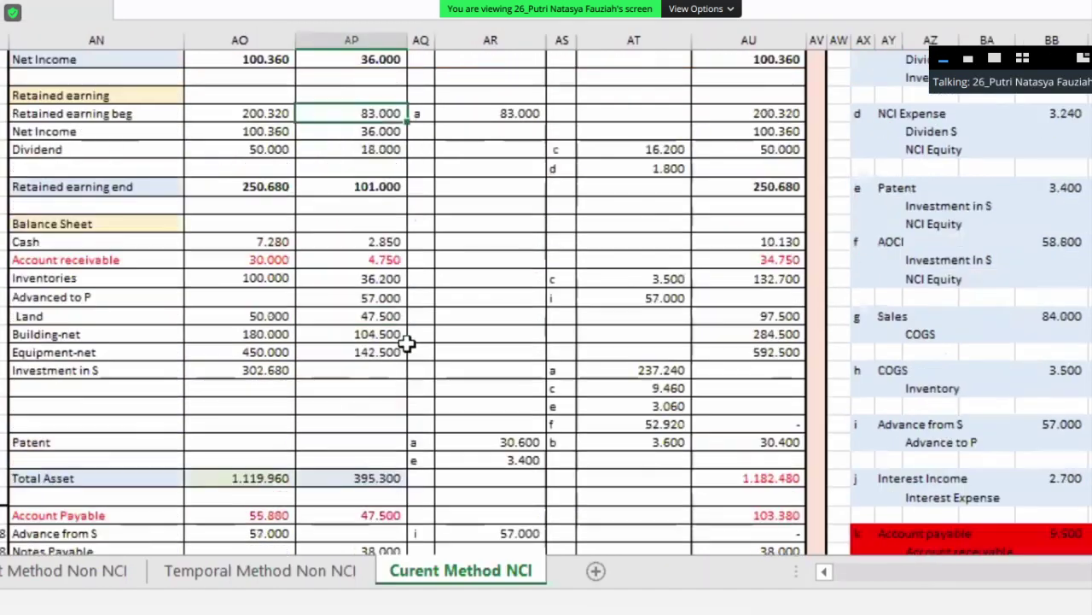
Check S's retained earnings in the 2017 balance sheet and return to elimination journal a.
{"action": "scroll", "coordinate": [399, 389], "scroll_direction": "down", "scroll_amount": 7}
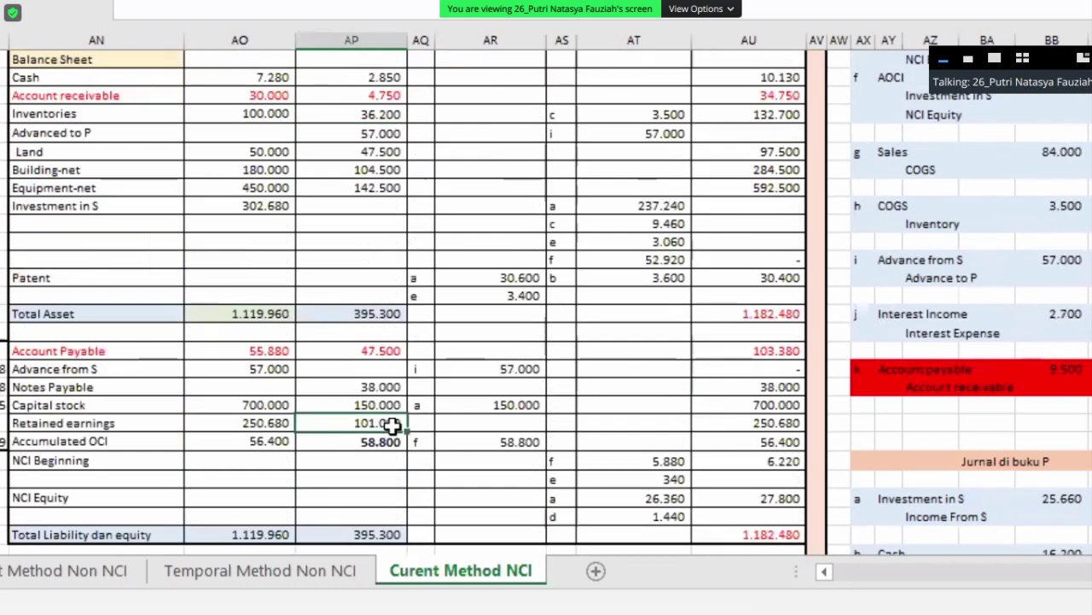
{"action": "scroll", "coordinate": [402, 427], "scroll_direction": "up", "scroll_amount": 7}
{"action": "scroll", "coordinate": [705, 308], "scroll_direction": "right", "scroll_amount": 1}
{"action": "scroll", "coordinate": [705, 307], "scroll_direction": "right", "scroll_amount": 1}
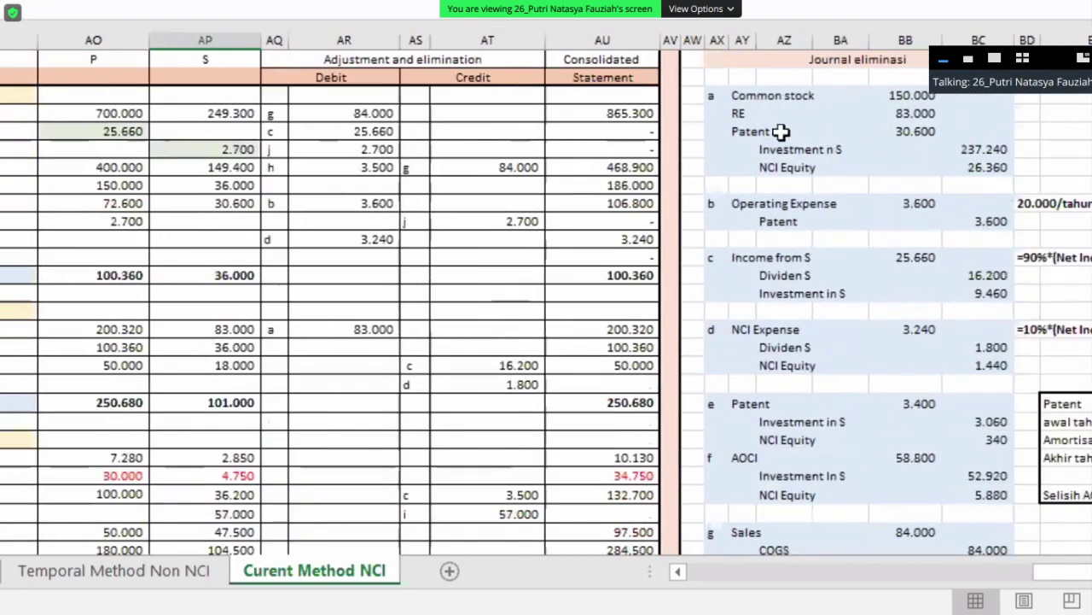
Trace the Patent entry of 2017 elimination journal a to the consolidated patent balance in the 2016 worksheet.
{"action": "left_click", "coordinate": [780, 133]}
{"action": "left_click", "coordinate": [736, 133]}
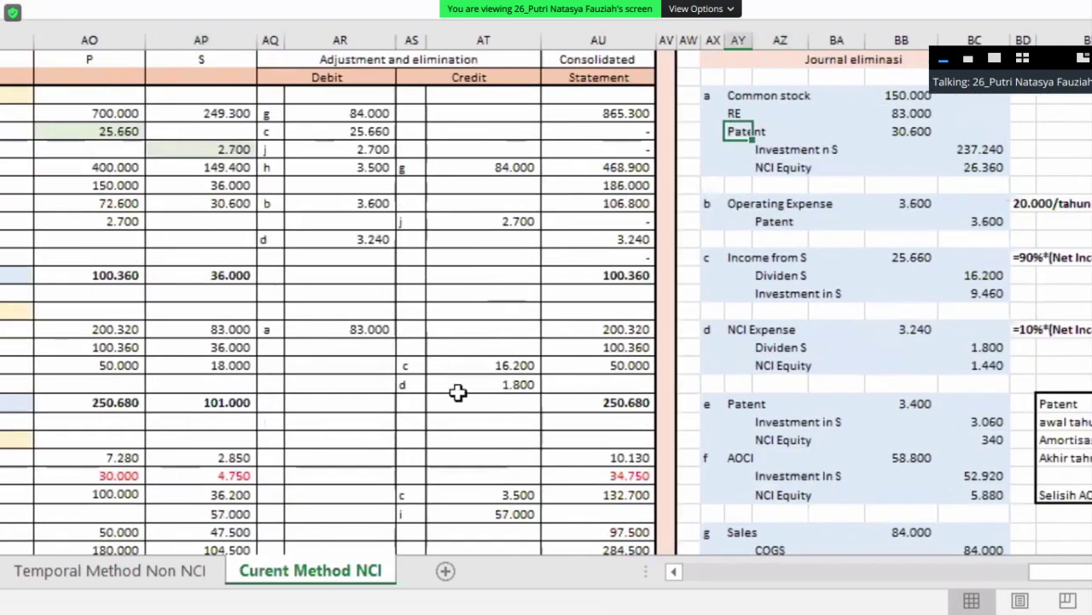
{"action": "scroll", "coordinate": [459, 392], "scroll_direction": "down", "scroll_amount": 7}
{"action": "scroll", "coordinate": [524, 361], "scroll_direction": "up", "scroll_amount": 5}
{"action": "scroll", "coordinate": [682, 256], "scroll_direction": "right", "scroll_amount": 1}
{"action": "scroll", "coordinate": [888, 256], "scroll_direction": "up", "scroll_amount": 2}
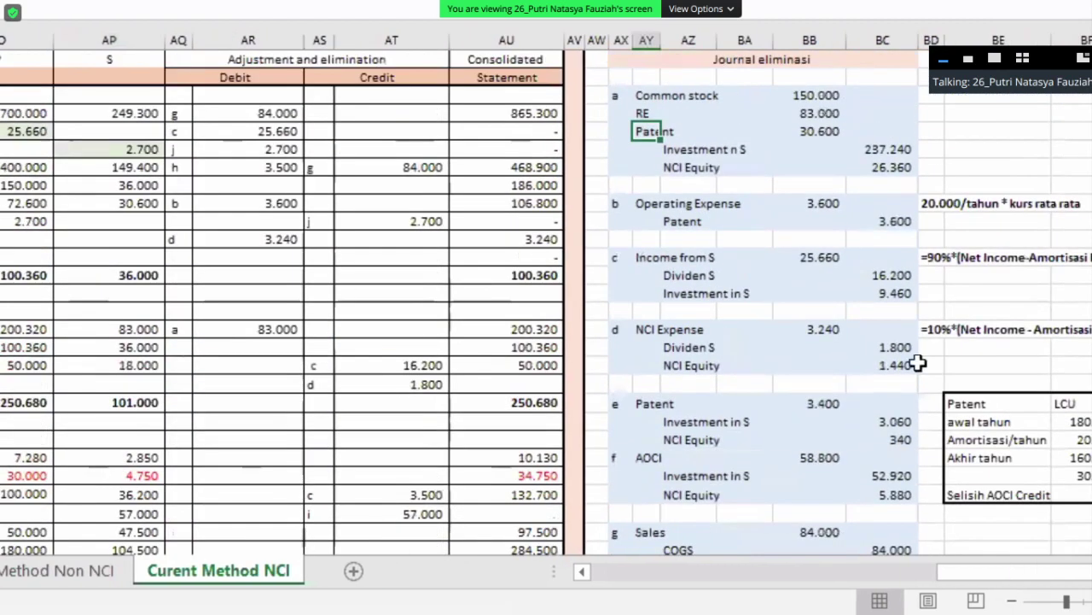
{"action": "scroll", "coordinate": [919, 361], "scroll_direction": "right", "scroll_amount": 1}
{"action": "left_click_drag", "start_coordinate": [705, 586], "coordinate": [639, 581]}
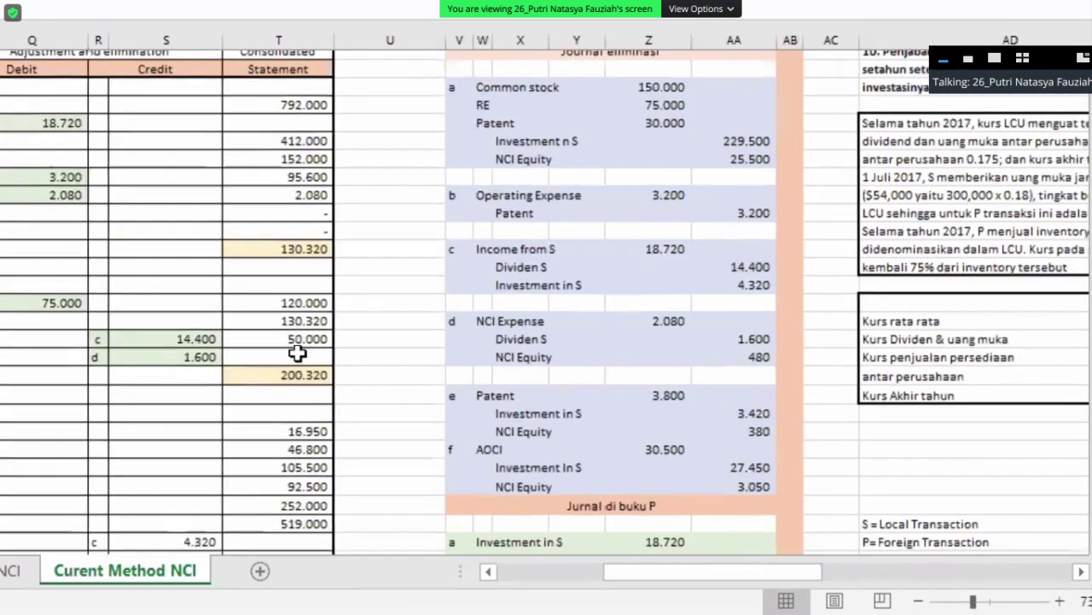
{"action": "scroll", "coordinate": [294, 339], "scroll_direction": "down", "scroll_amount": 7}
{"action": "left_click", "coordinate": [294, 243]}
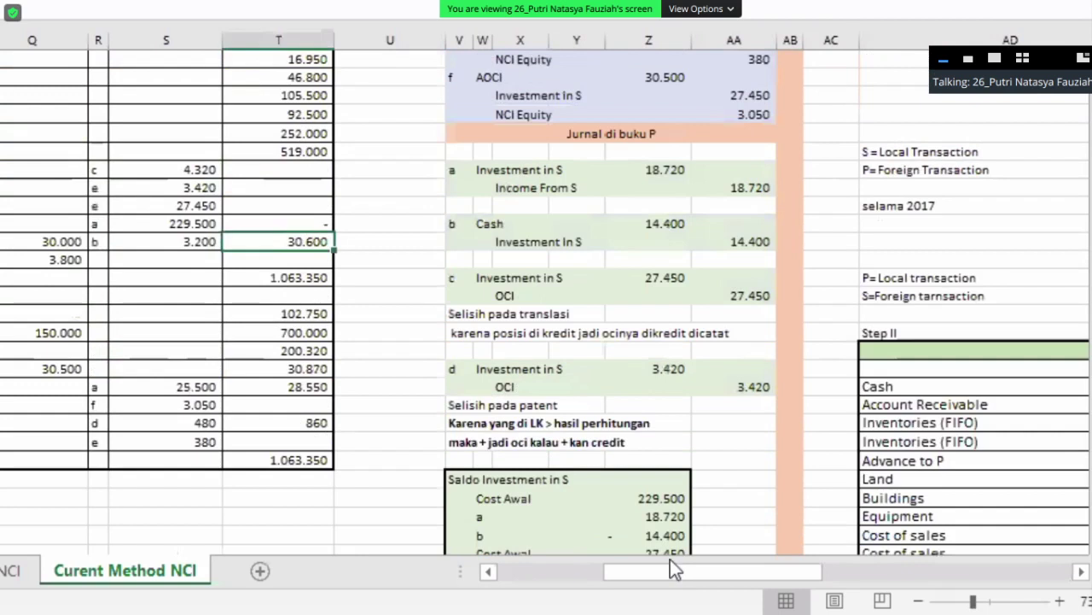
{"action": "left_click", "coordinate": [941, 575]}
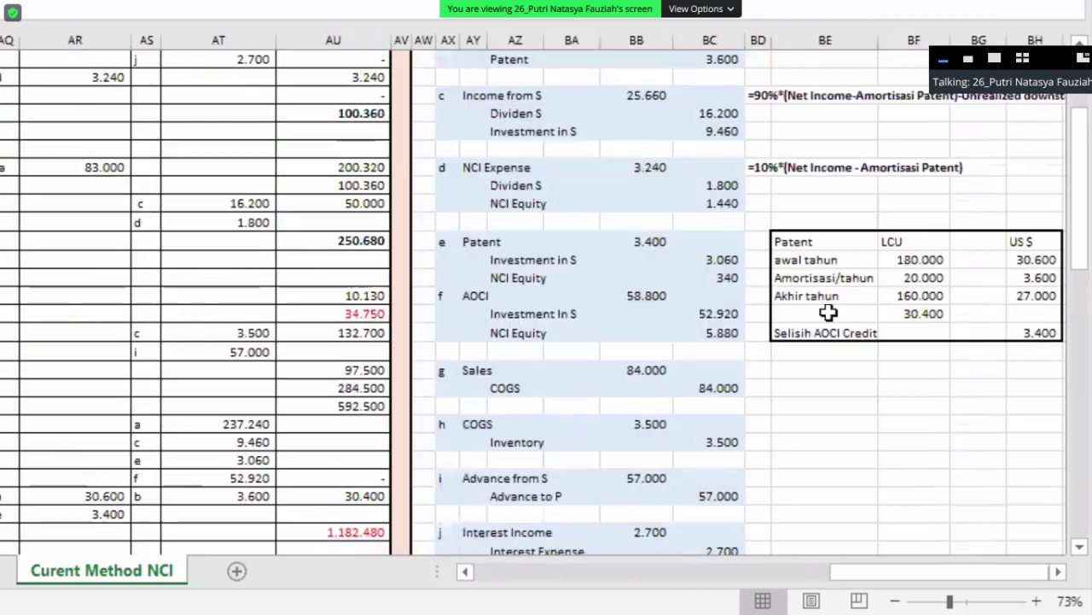
Highlight journal a's Common stock, RE and Patent debits together and examine them against the Investment in S credit.
{"action": "scroll", "coordinate": [828, 313], "scroll_direction": "up", "scroll_amount": 2}
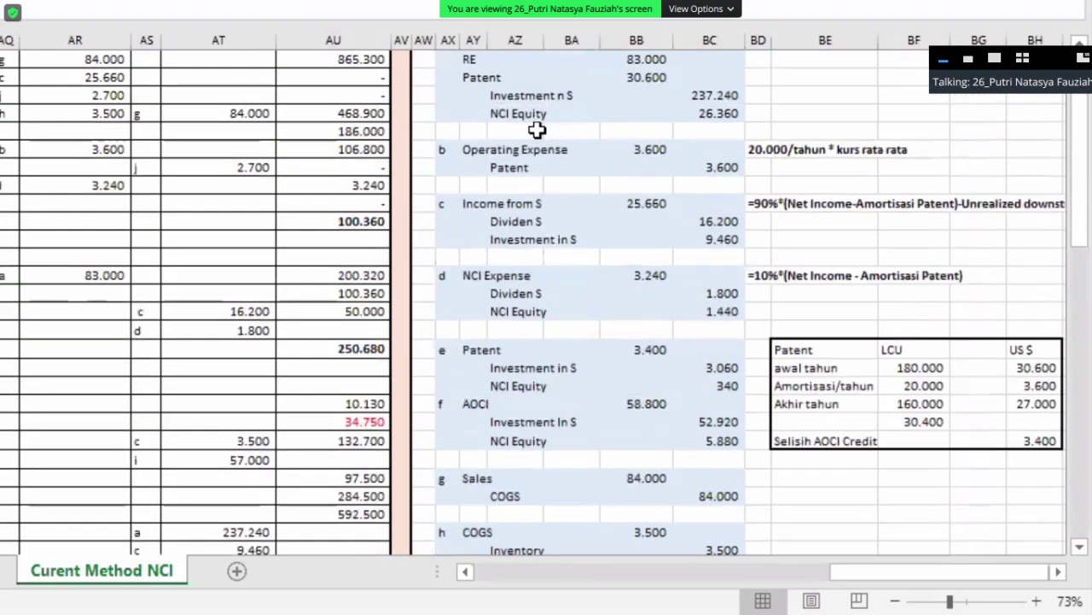
{"action": "scroll", "coordinate": [536, 129], "scroll_direction": "up", "scroll_amount": 1}
{"action": "left_click", "coordinate": [529, 150]}
{"action": "left_click", "coordinate": [715, 149]}
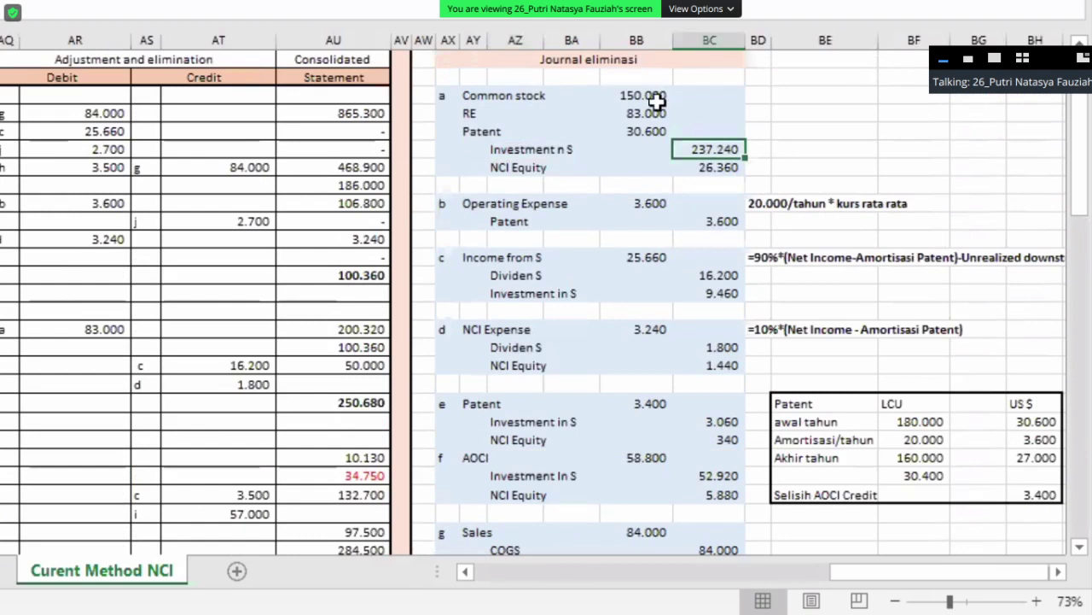
{"action": "left_click_drag", "start_coordinate": [653, 95], "coordinate": [654, 132]}
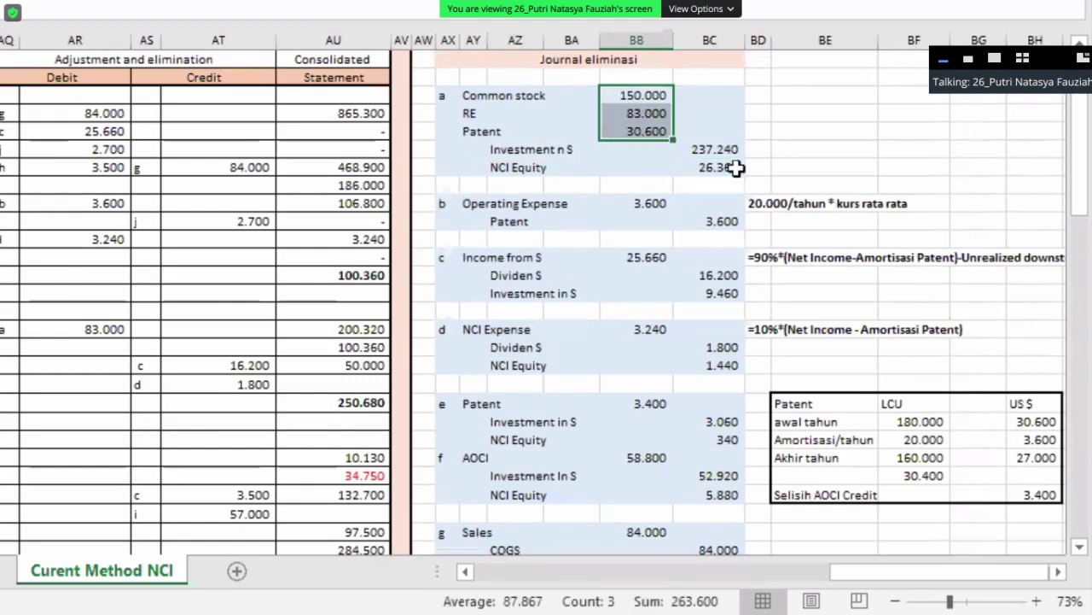
{"action": "left_click", "coordinate": [794, 150]}
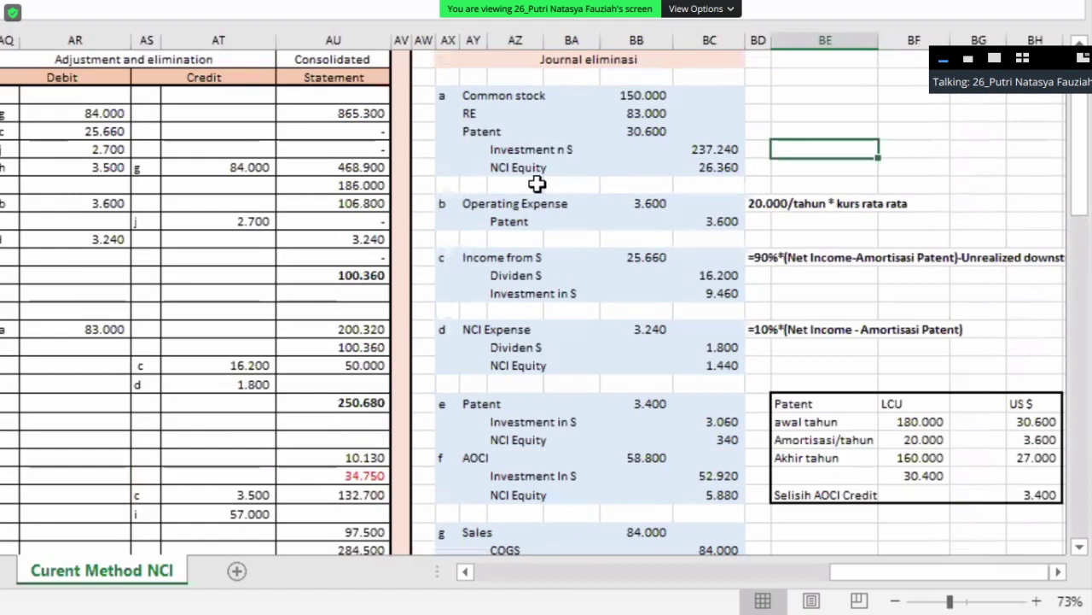
{"action": "left_click", "coordinate": [708, 149]}
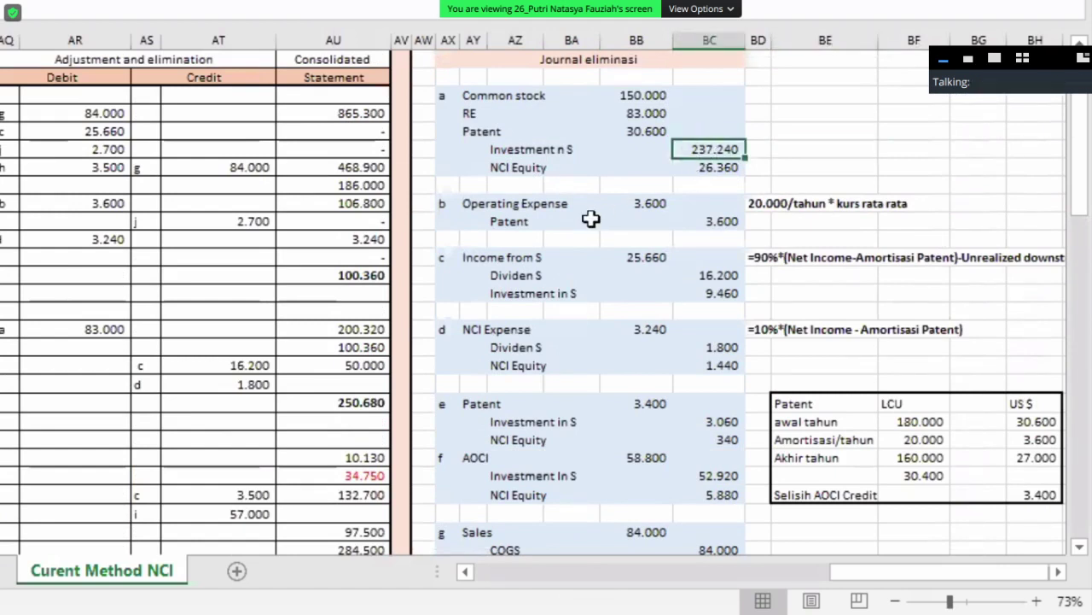
Find the yearly patent amortization in LCU in the 2016 allocation calculation to explain elimination journal b.
{"action": "scroll", "coordinate": [589, 221], "scroll_direction": "down", "scroll_amount": 1}
{"action": "scroll", "coordinate": [585, 223], "scroll_direction": "up", "scroll_amount": 1}
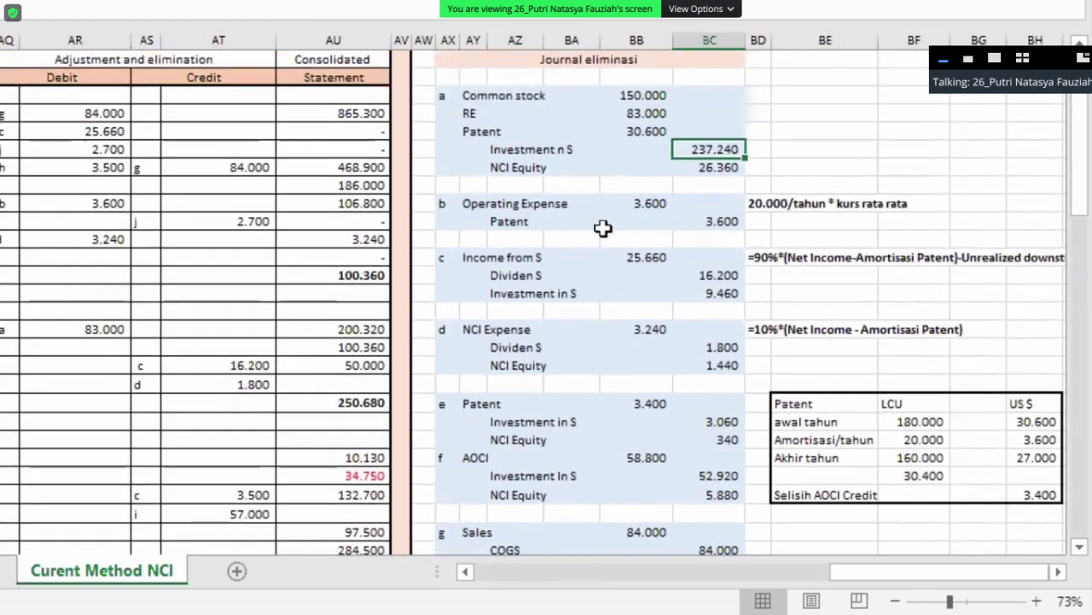
{"action": "left_click", "coordinate": [647, 577]}
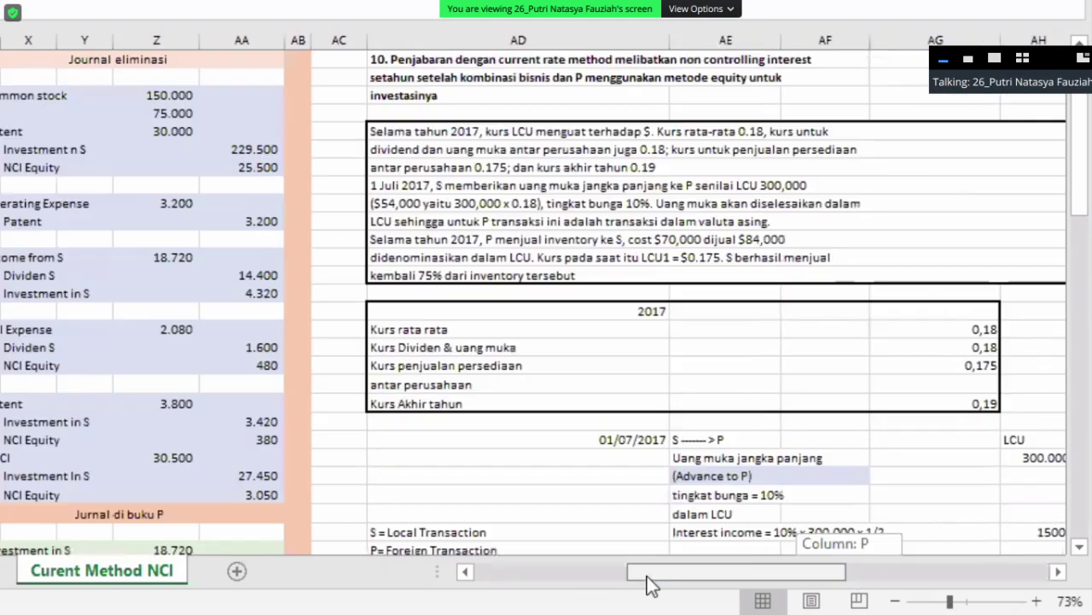
{"action": "left_click_drag", "start_coordinate": [691, 578], "coordinate": [566, 580]}
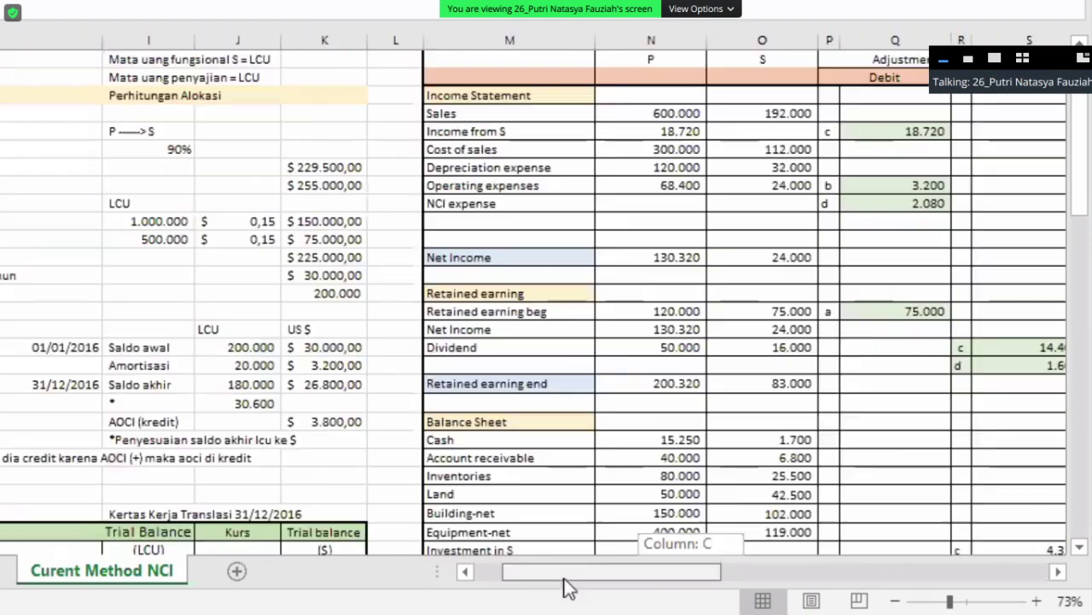
{"action": "scroll", "coordinate": [292, 244], "scroll_direction": "down", "scroll_amount": 1}
{"action": "scroll", "coordinate": [256, 231], "scroll_direction": "down", "scroll_amount": 1}
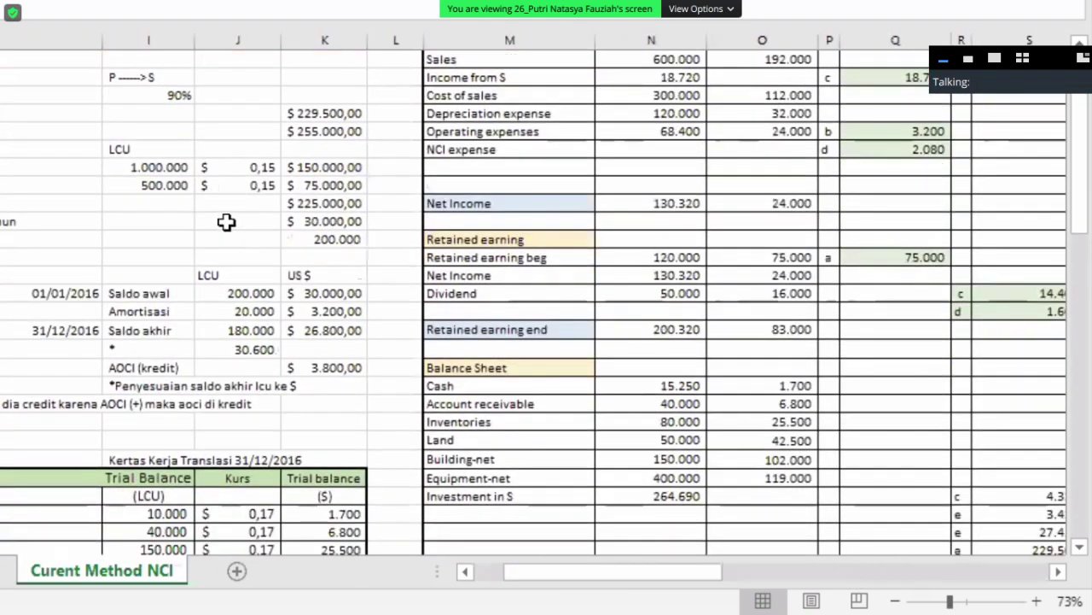
{"action": "scroll", "coordinate": [239, 236], "scroll_direction": "up", "scroll_amount": 2}
{"action": "left_click", "coordinate": [331, 365]}
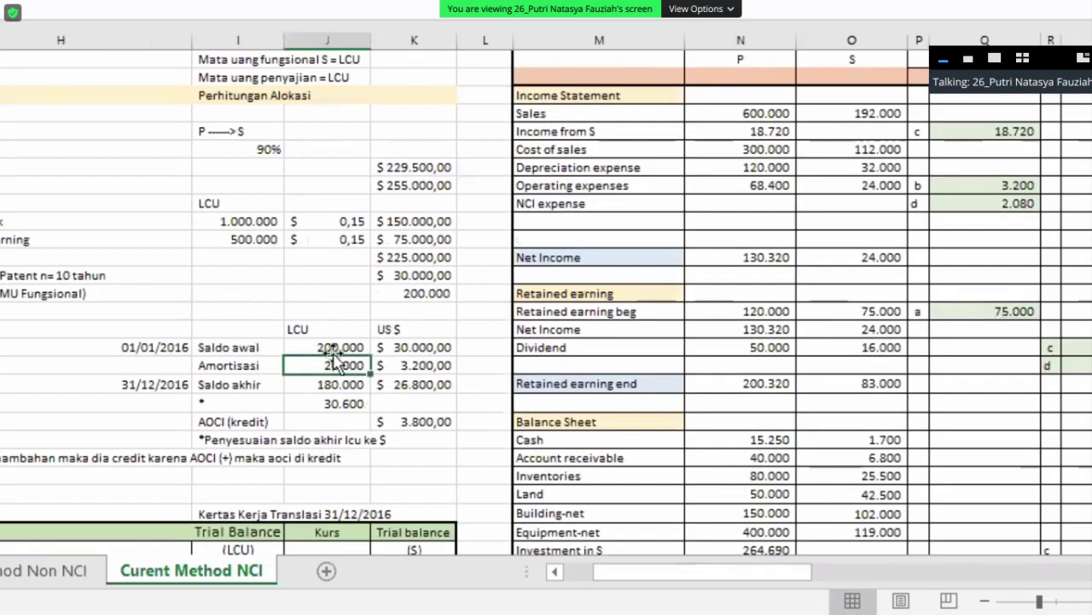
Compare the average-rate note beside 2017 elimination journal b with the dollar patent amortization in the 2016 allocation calculation.
{"action": "left_click_drag", "start_coordinate": [700, 583], "coordinate": [845, 324]}
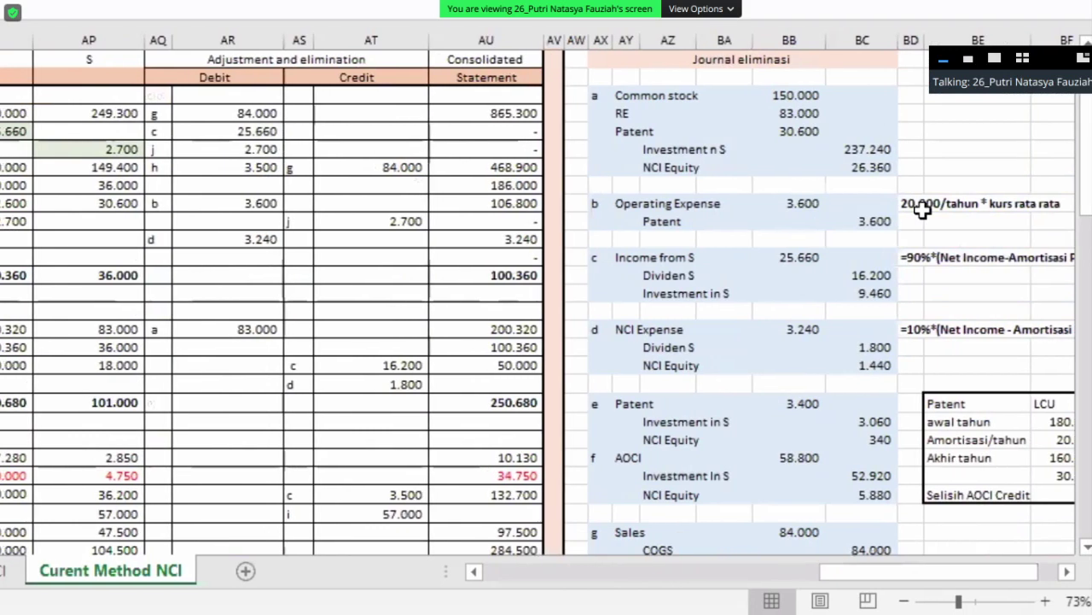
{"action": "left_click", "coordinate": [923, 210]}
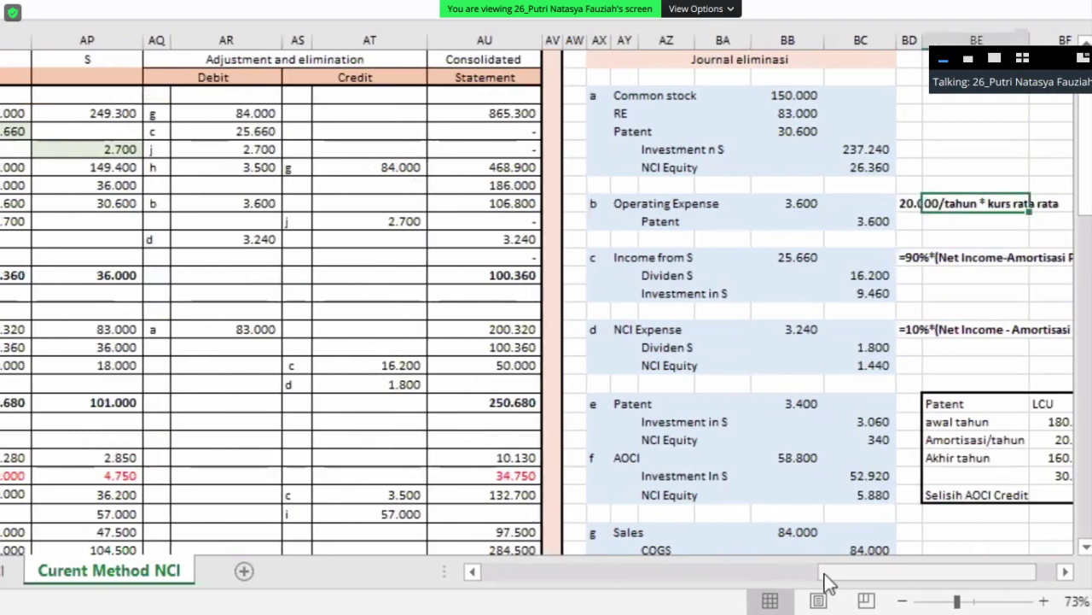
{"action": "left_click_drag", "start_coordinate": [824, 574], "coordinate": [334, 367]}
{"action": "left_click", "coordinate": [320, 366]}
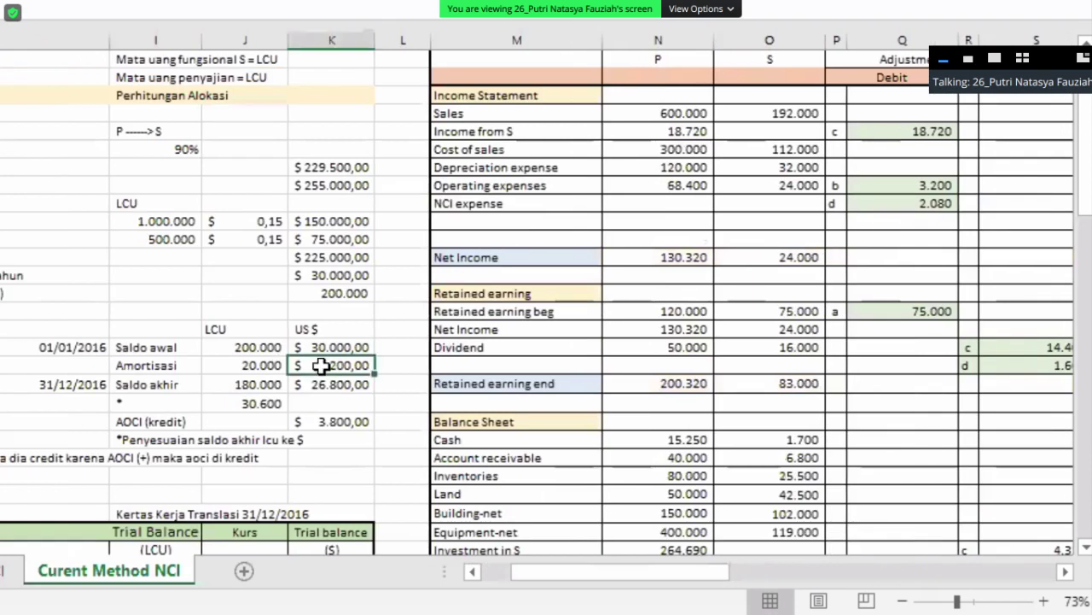
{"action": "scroll", "coordinate": [321, 366], "scroll_direction": "down", "scroll_amount": 2}
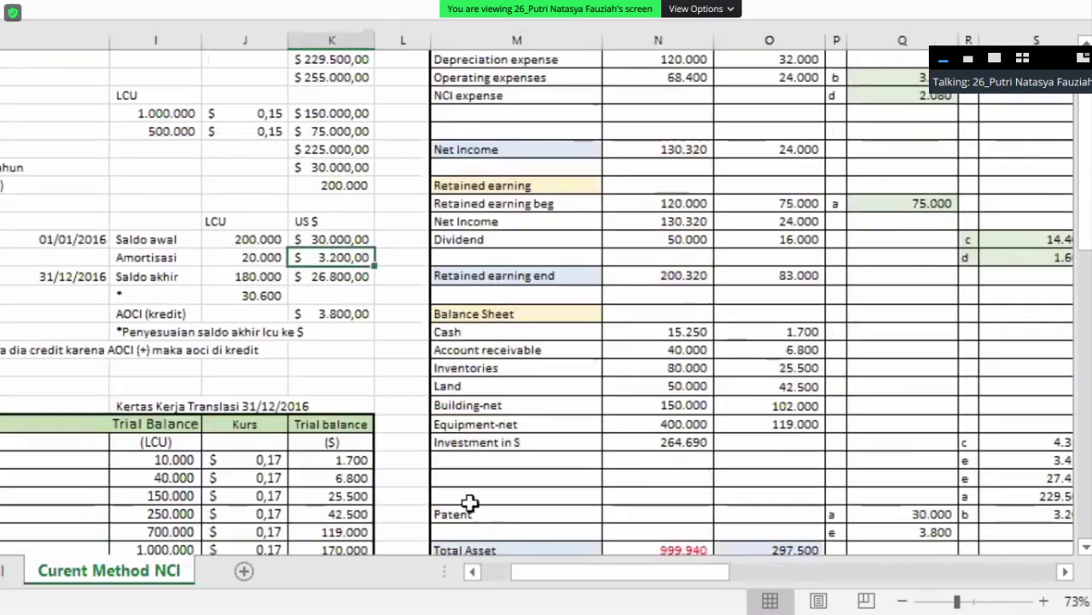
{"action": "scroll", "coordinate": [675, 497], "scroll_direction": "up", "scroll_amount": 1}
Check journal b's amortization note against the 2017 rates table and the 2016 patent schedule.
{"action": "left_click_drag", "start_coordinate": [690, 578], "coordinate": [990, 571]}
{"action": "scroll", "coordinate": [1044, 215], "scroll_direction": "up", "scroll_amount": 3}
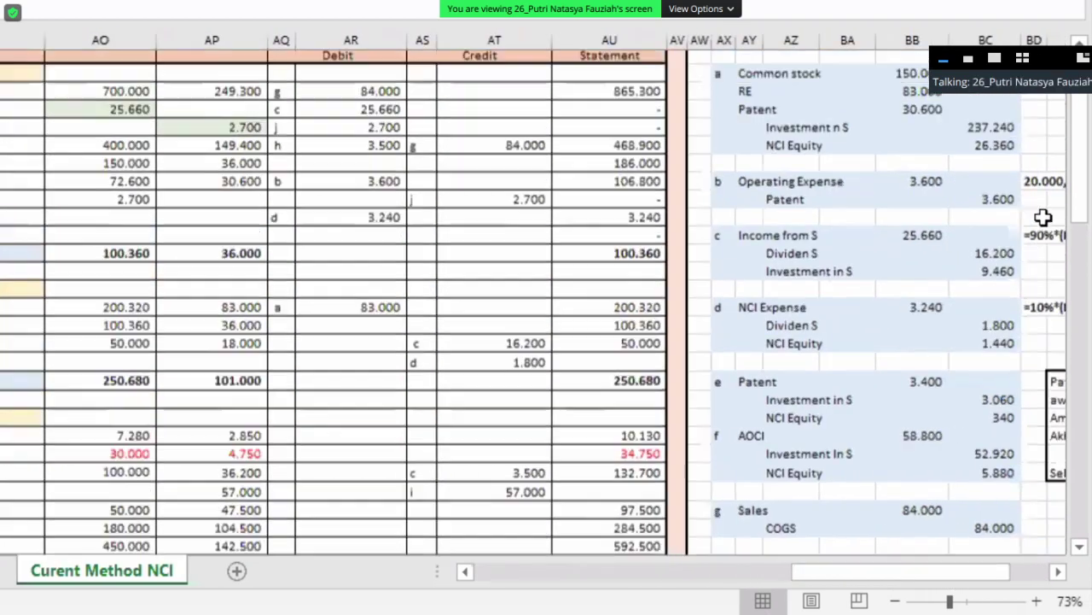
{"action": "left_click", "coordinate": [1044, 210]}
{"action": "scroll", "coordinate": [973, 478], "scroll_direction": "down", "scroll_amount": 1}
{"action": "scroll", "coordinate": [950, 535], "scroll_direction": "down", "scroll_amount": 1}
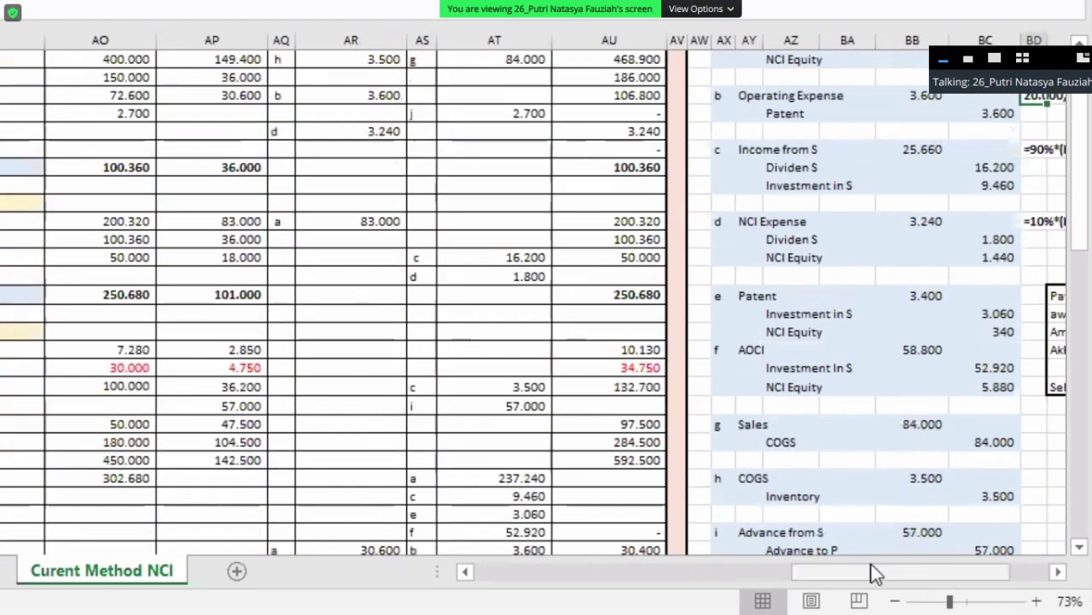
{"action": "scroll", "coordinate": [221, 356], "scroll_direction": "left", "scroll_amount": 5}
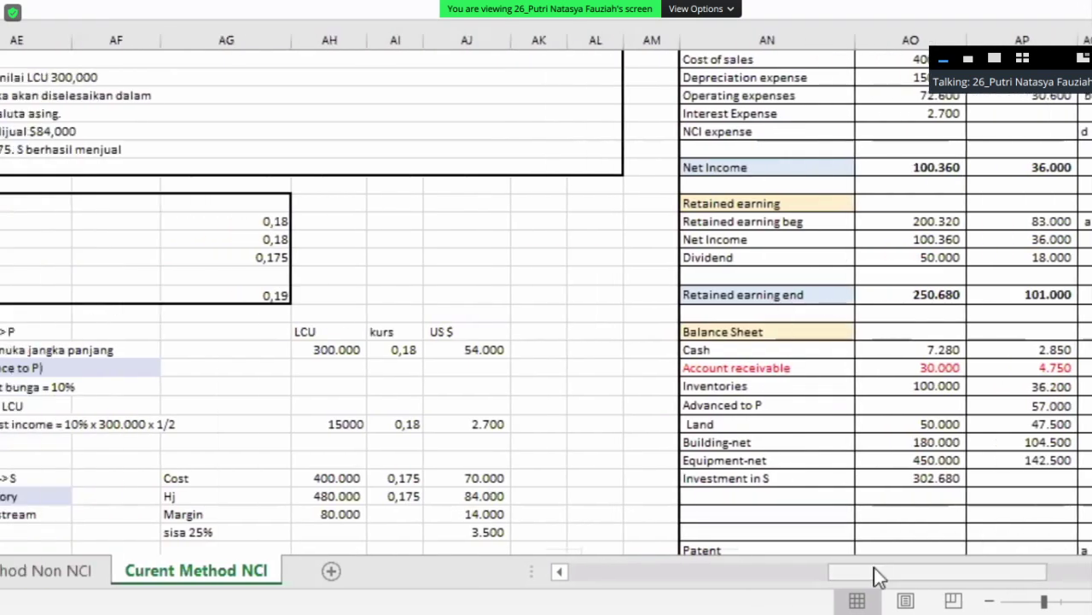
{"action": "left_click_drag", "start_coordinate": [874, 566], "coordinate": [935, 571]}
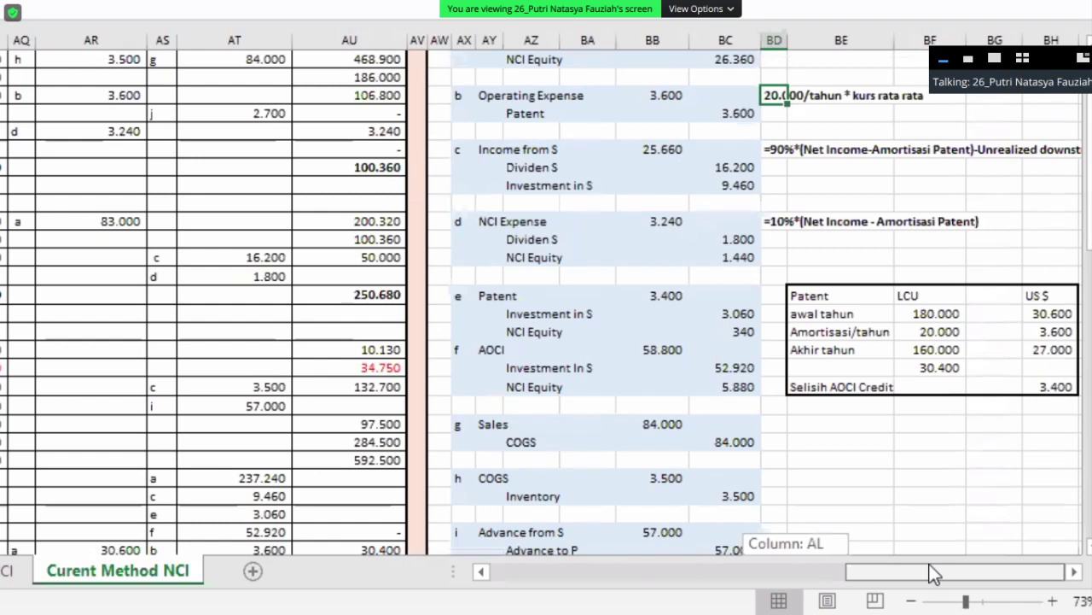
{"action": "left_click_drag", "start_coordinate": [935, 572], "coordinate": [607, 572]}
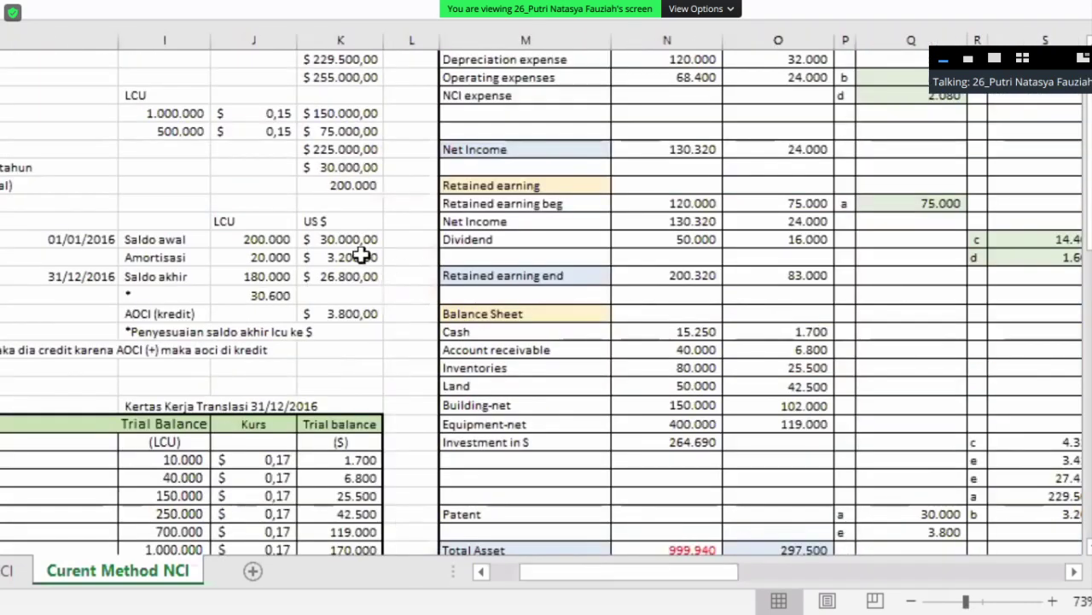
{"action": "left_click_drag", "start_coordinate": [668, 583], "coordinate": [954, 578]}
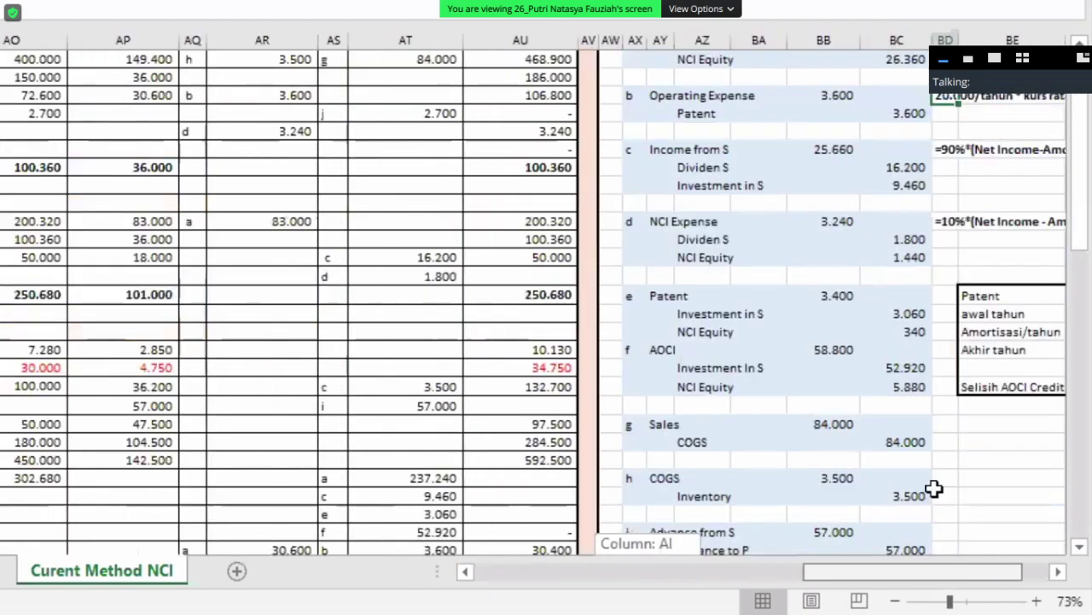
Select journal c's Income from S debit and compare it with the parent and subsidiary worksheet columns and the 2017 transaction calculations.
{"action": "scroll", "coordinate": [934, 487], "scroll_direction": "up", "scroll_amount": 2}
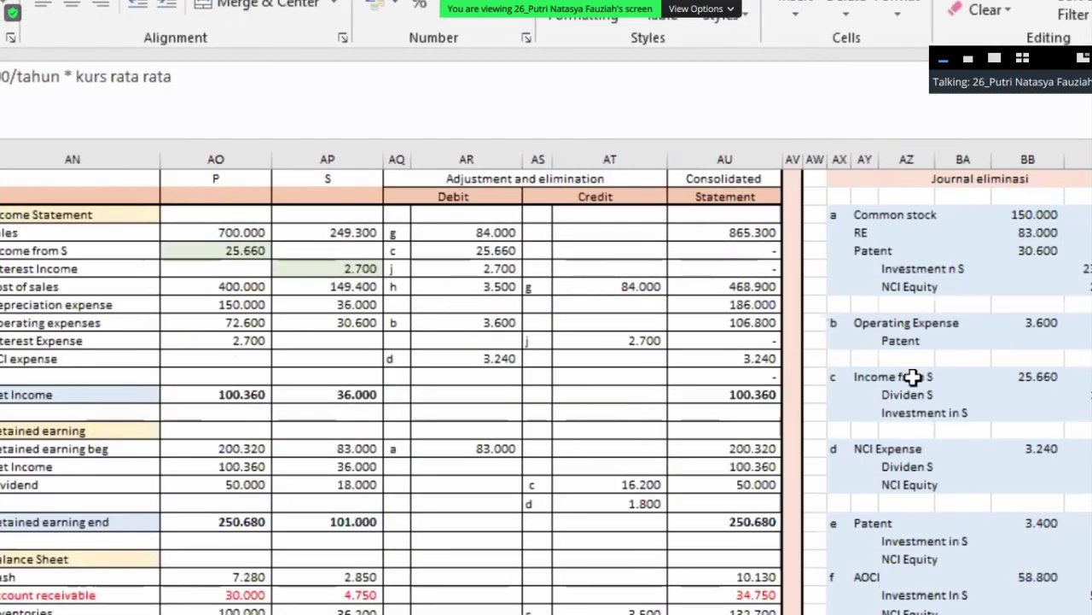
{"action": "left_click", "coordinate": [913, 377]}
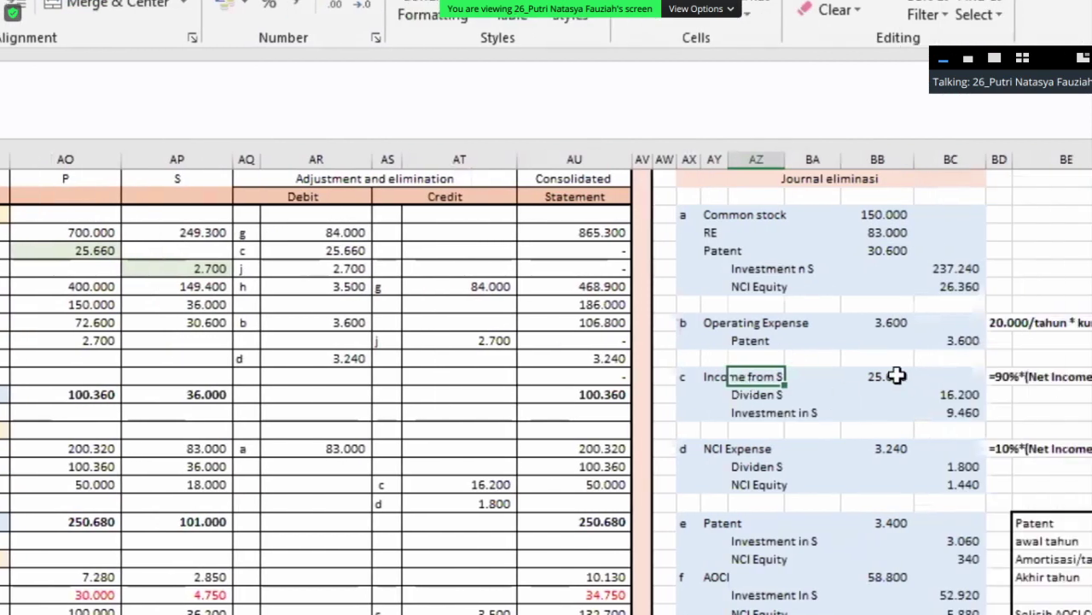
{"action": "left_click", "coordinate": [922, 376]}
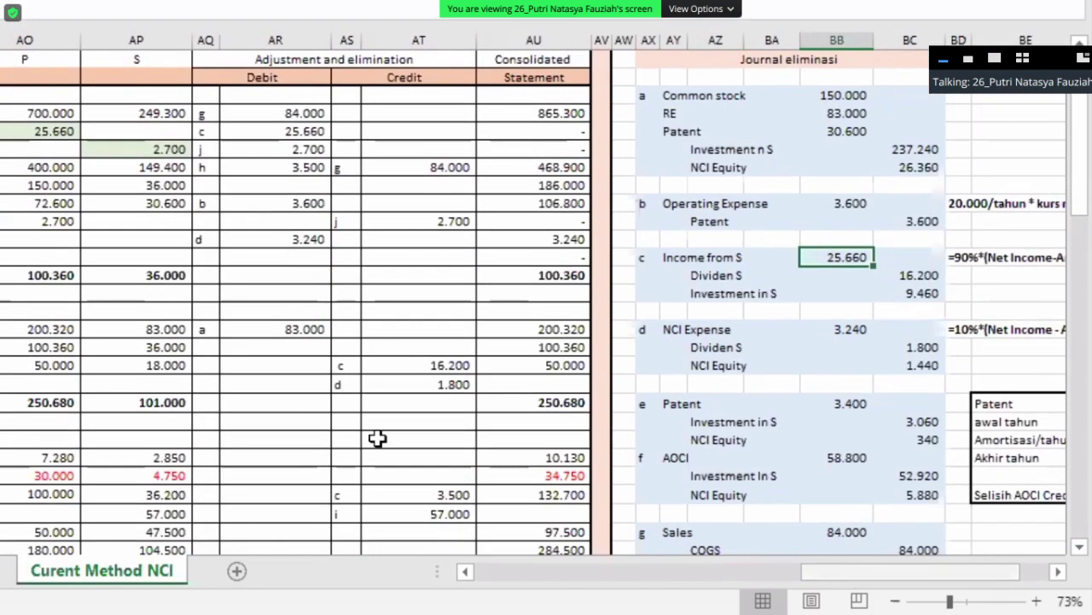
{"action": "scroll", "coordinate": [378, 439], "scroll_direction": "left", "scroll_amount": 10}
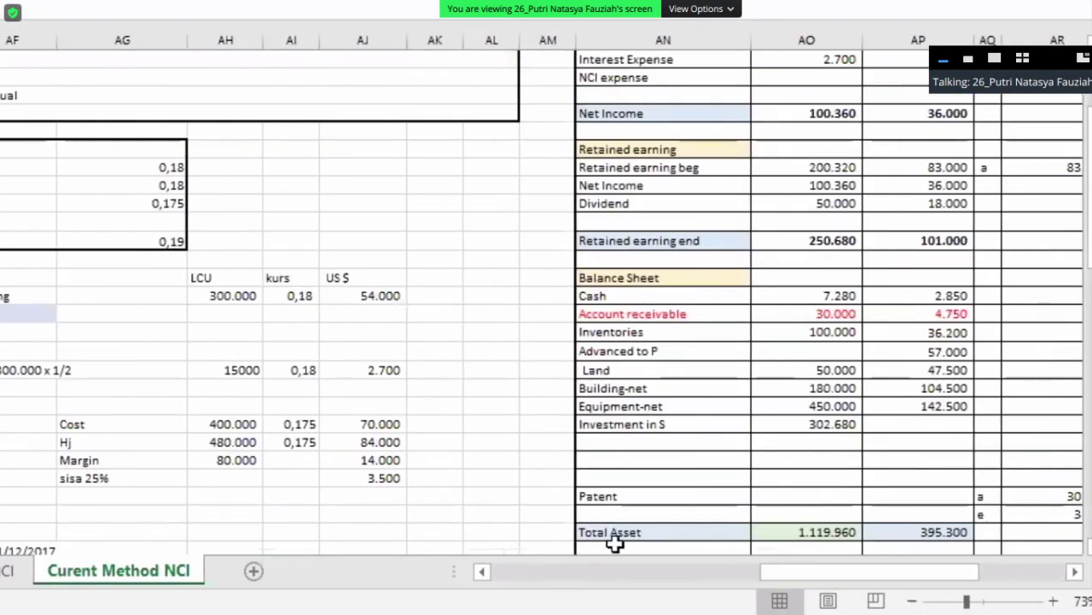
{"action": "scroll", "coordinate": [1006, 401], "scroll_direction": "right", "scroll_amount": 10}
{"action": "scroll", "coordinate": [1007, 400], "scroll_direction": "up", "scroll_amount": 2}
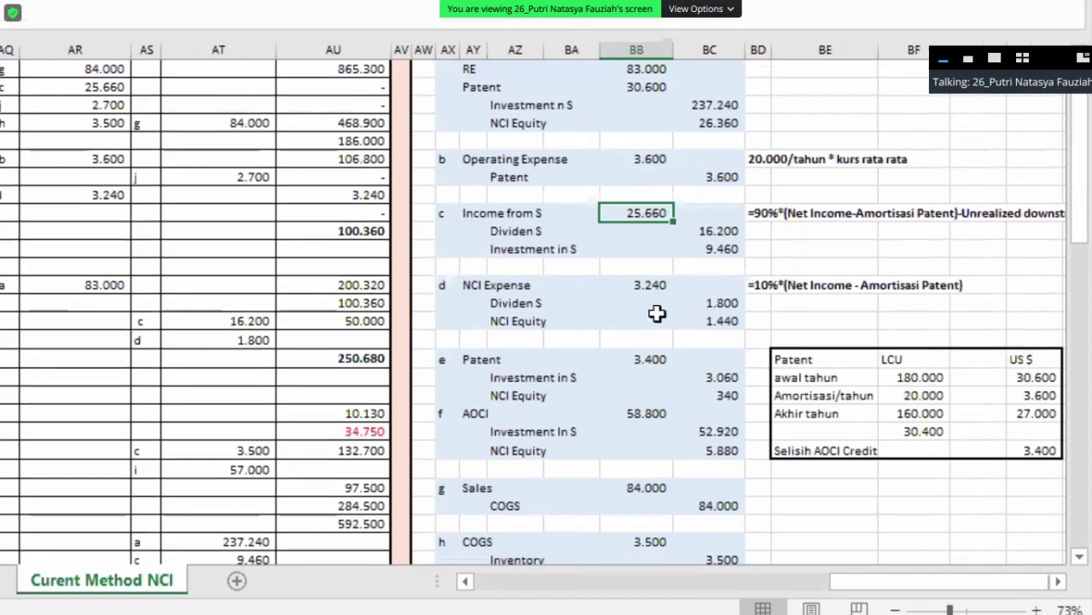
Inspect the formula behind journal c's Income from S debit, tracing its references to S's net income, patent amortization and unrealized downstream profit.
{"action": "double_click", "coordinate": [655, 217]}
{"action": "scroll", "coordinate": [164, 299], "scroll_direction": "left", "scroll_amount": 3}
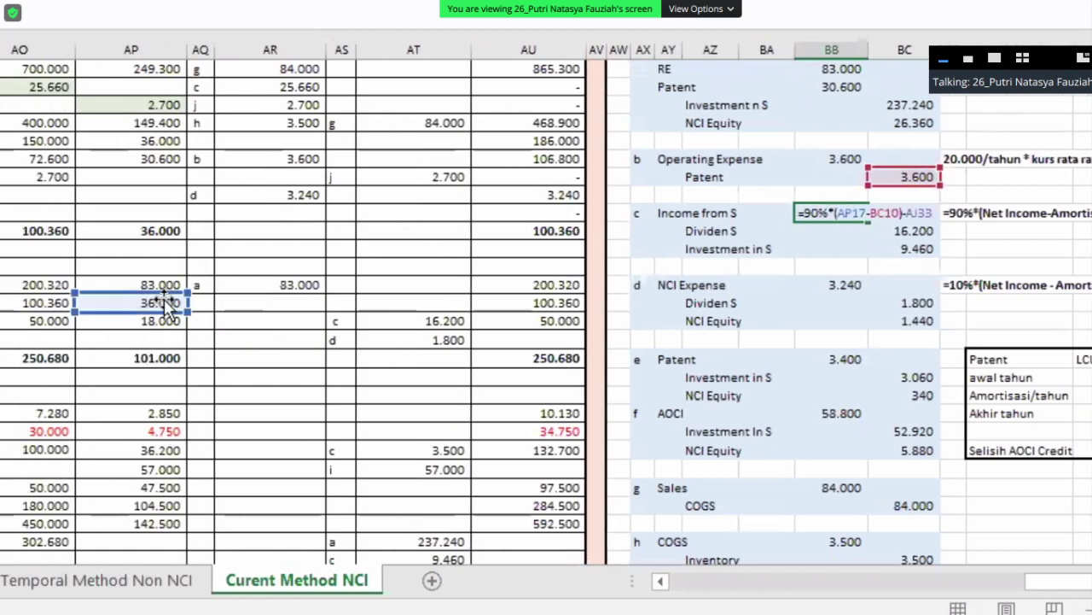
{"action": "scroll", "coordinate": [164, 299], "scroll_direction": "right", "scroll_amount": 1}
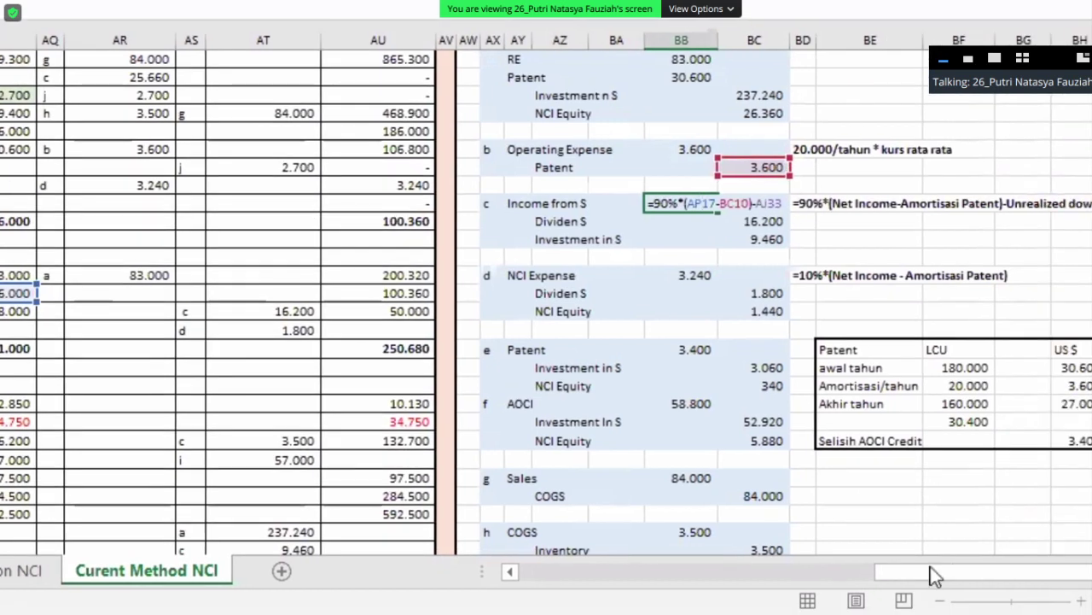
{"action": "scroll", "coordinate": [231, 378], "scroll_direction": "left", "scroll_amount": 6}
{"action": "scroll", "coordinate": [232, 378], "scroll_direction": "down", "scroll_amount": 3}
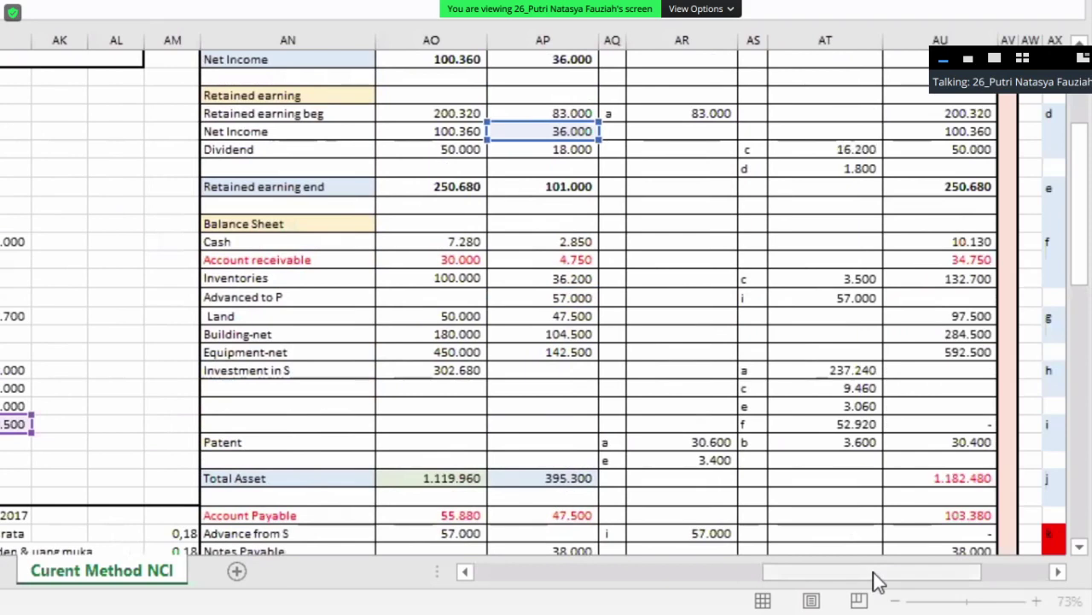
{"action": "scroll", "coordinate": [970, 581], "scroll_direction": "right", "scroll_amount": 4}
{"action": "scroll", "coordinate": [840, 240], "scroll_direction": "up", "scroll_amount": 2}
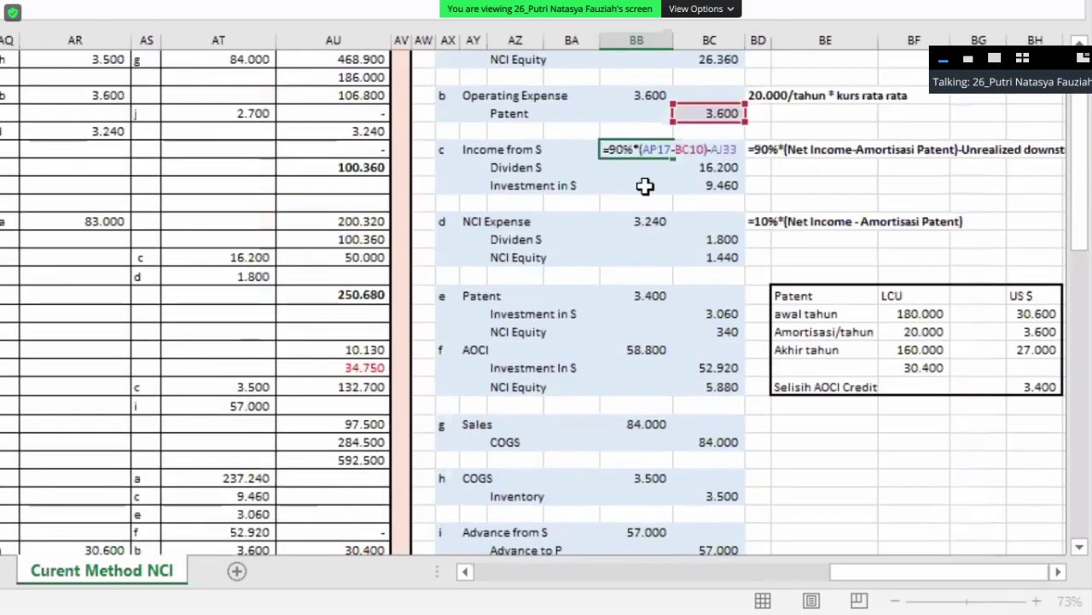
{"action": "key", "text": "Return"}
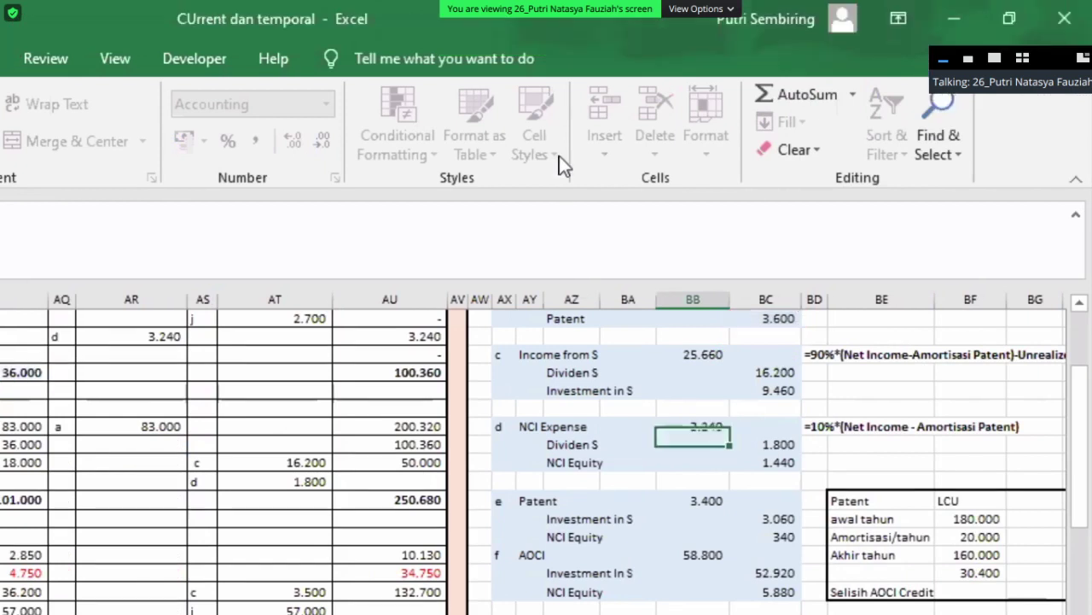
Inspect the formula behind journal d's NCI Expense debit and its references to S's net income and the patent amortization.
{"action": "key", "text": "Return"}
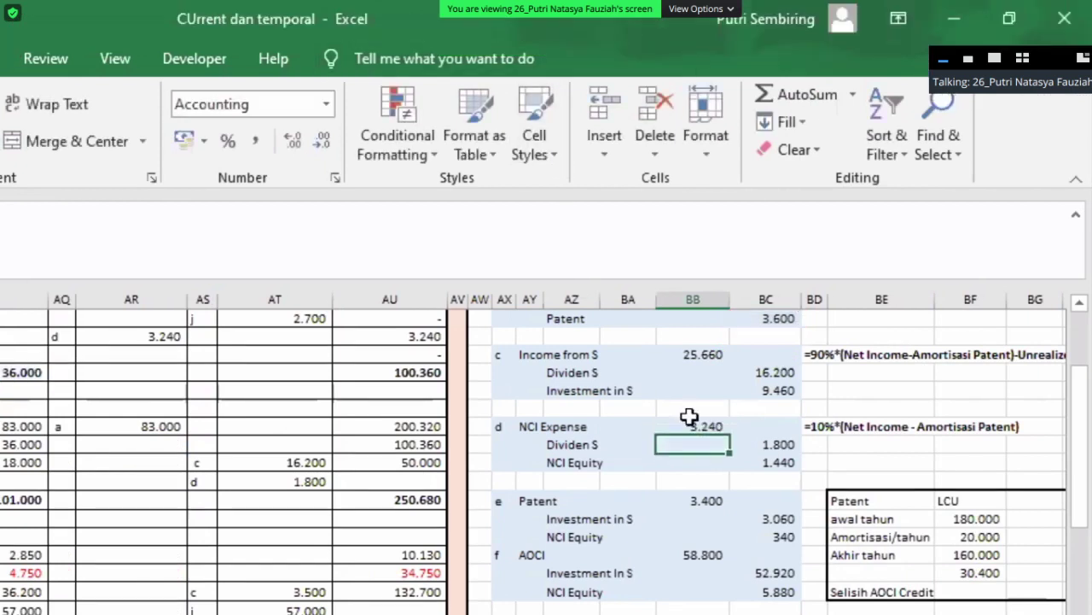
{"action": "left_click", "coordinate": [695, 427]}
{"action": "double_click", "coordinate": [695, 427]}
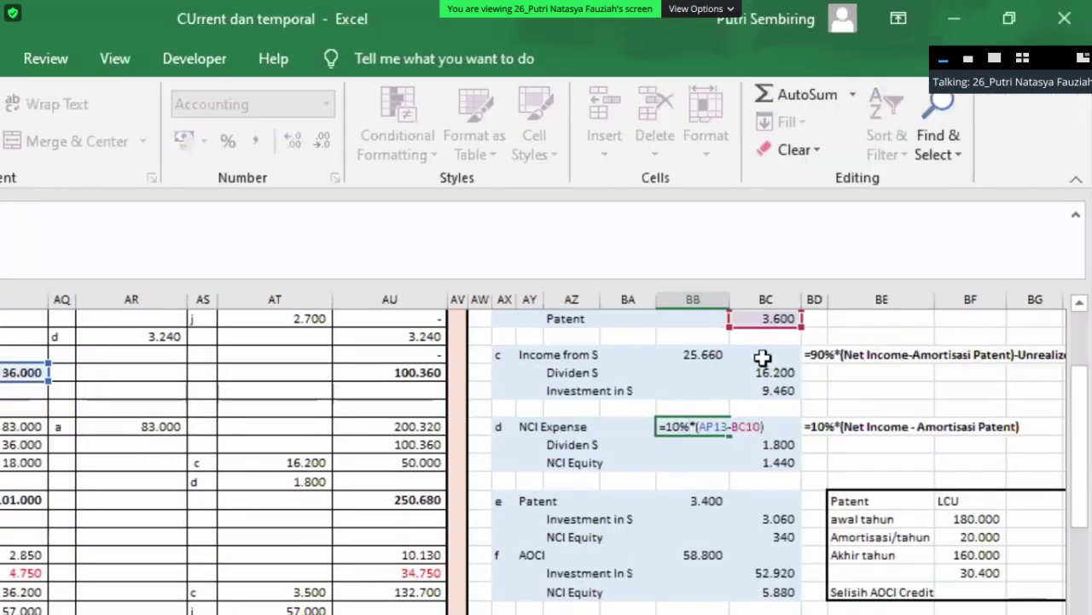
{"action": "left_click", "coordinate": [809, 484]}
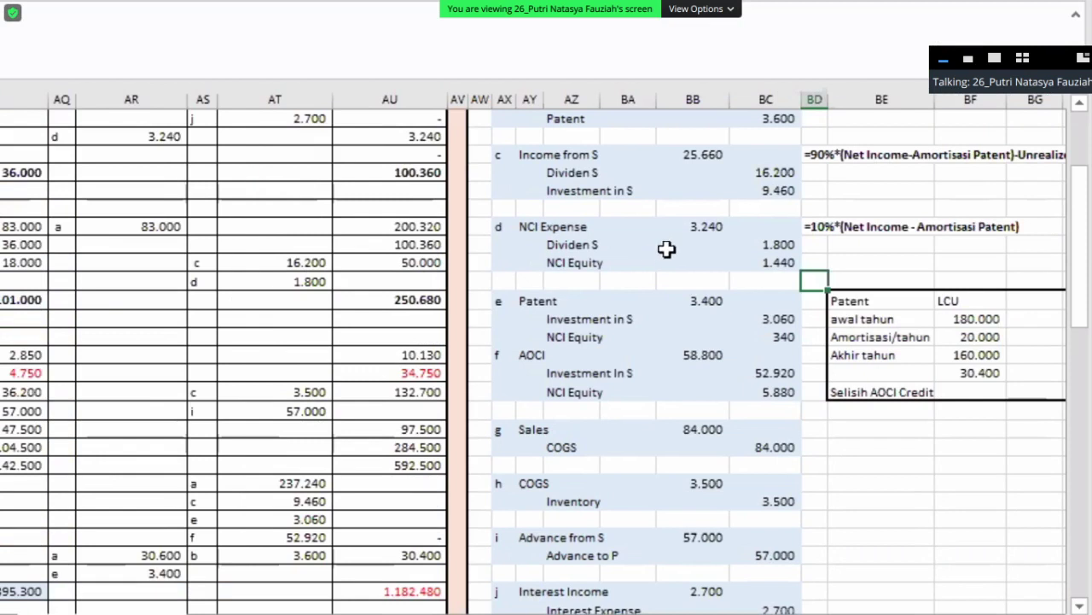
Highlight elimination journal e's entry and examine the opening and year-end LCU balances in the patent schedule beside it.
{"action": "left_click", "coordinate": [790, 390]}
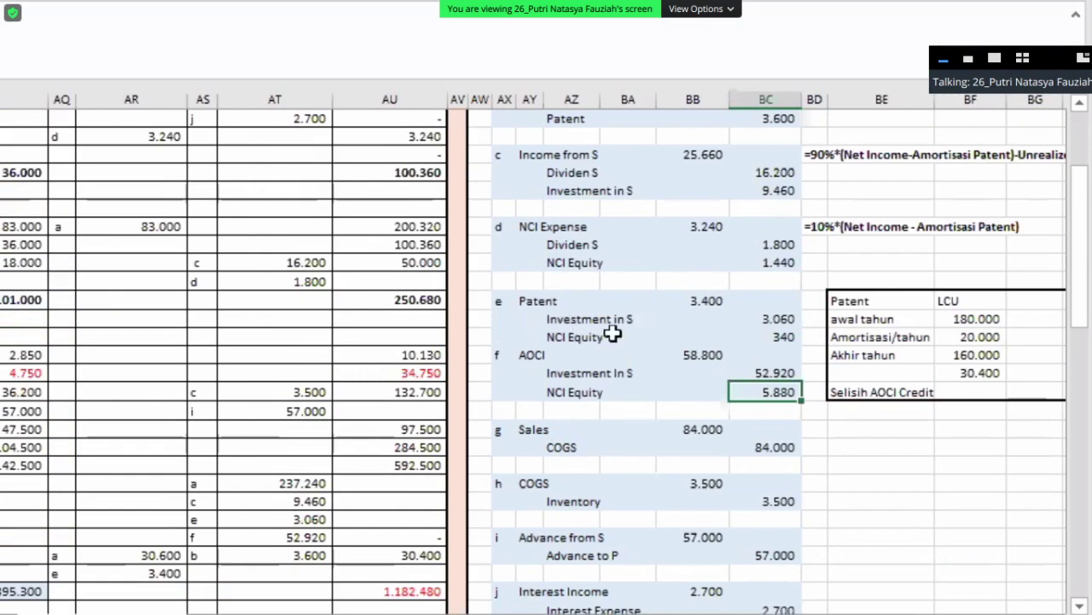
{"action": "left_click_drag", "start_coordinate": [783, 340], "coordinate": [508, 302]}
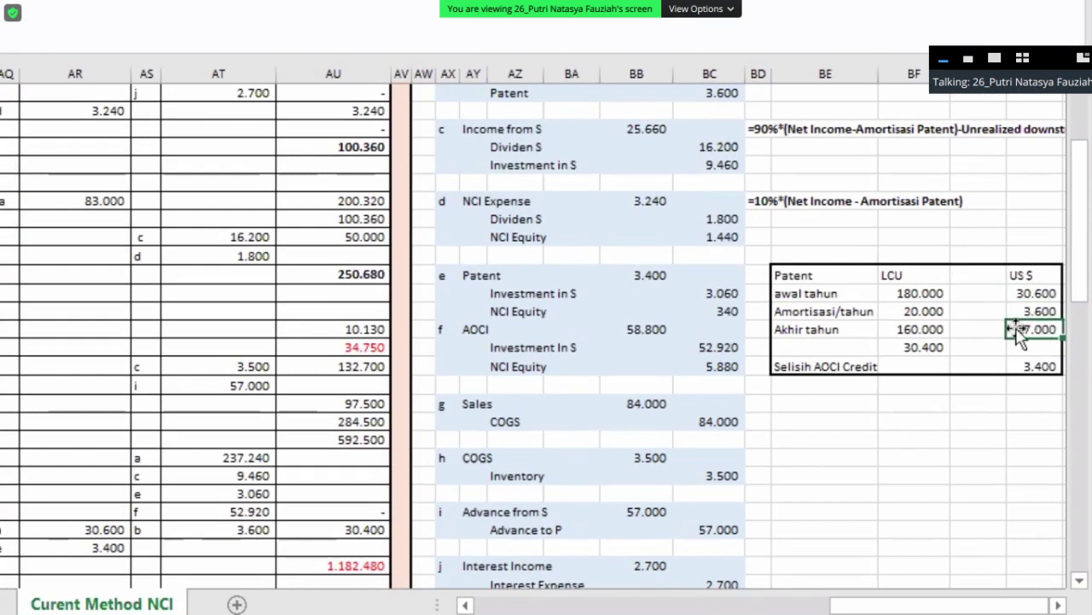
{"action": "left_click", "coordinate": [928, 332]}
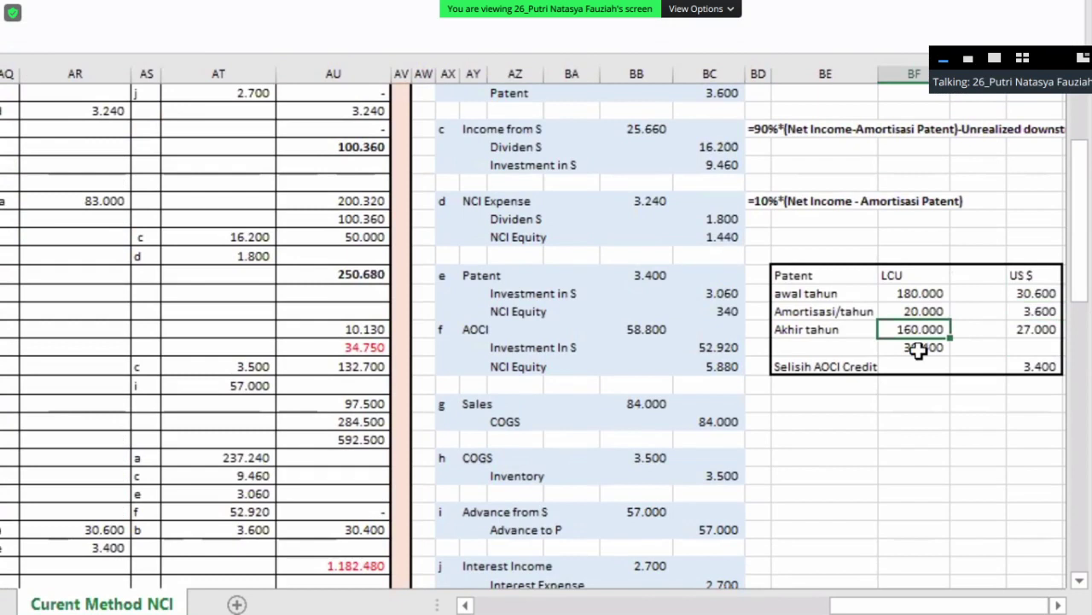
{"action": "left_click", "coordinate": [933, 296]}
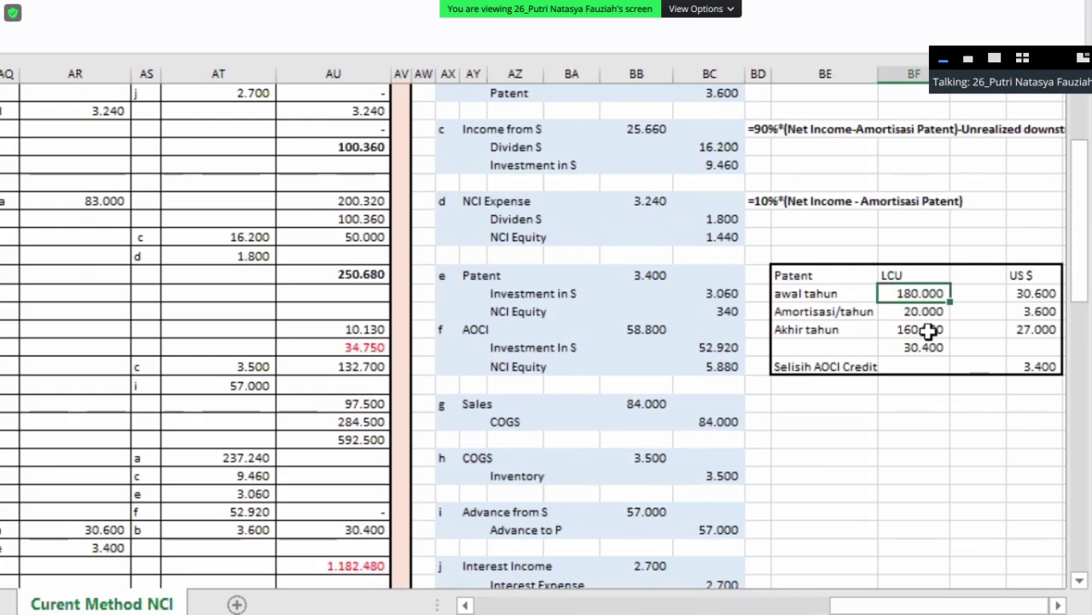
{"action": "left_click", "coordinate": [928, 331]}
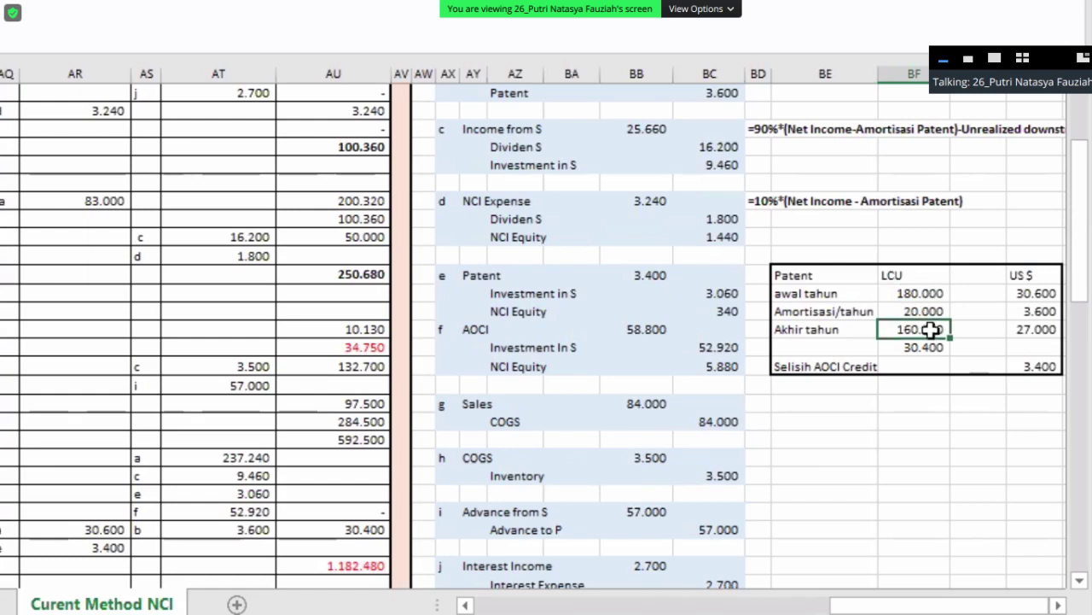
Check the 2017 year-end rate against the patent schedule's translated year-end balance and its AOCI credit difference.
{"action": "scroll", "coordinate": [933, 526], "scroll_direction": "down", "scroll_amount": 1}
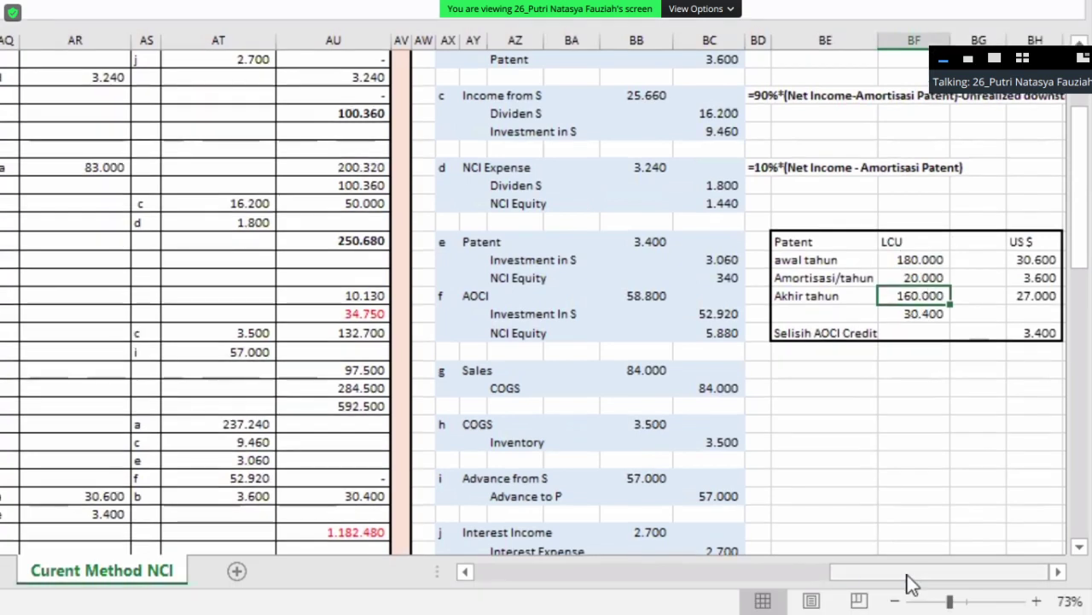
{"action": "left_click_drag", "start_coordinate": [836, 569], "coordinate": [829, 566]}
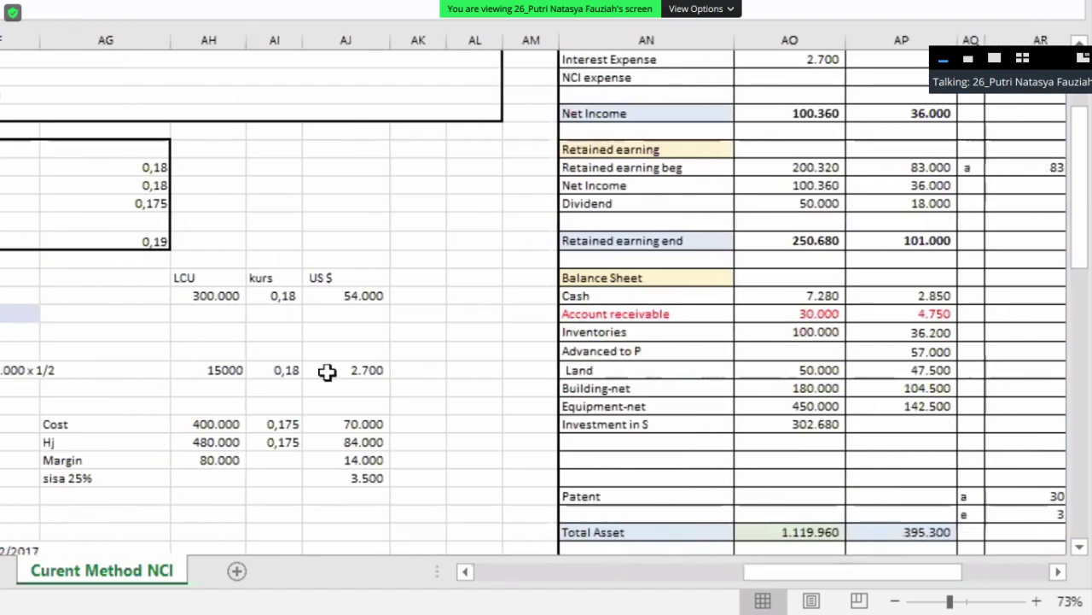
{"action": "scroll", "coordinate": [869, 584], "scroll_direction": "up", "scroll_amount": 2}
{"action": "scroll", "coordinate": [1012, 439], "scroll_direction": "right", "scroll_amount": 5}
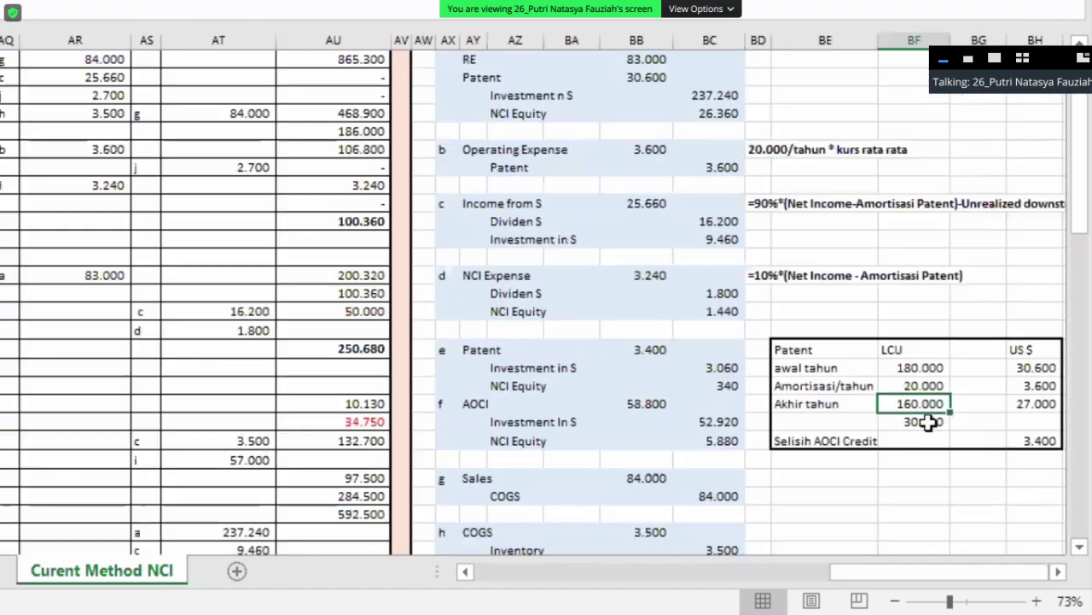
{"action": "left_click", "coordinate": [928, 422]}
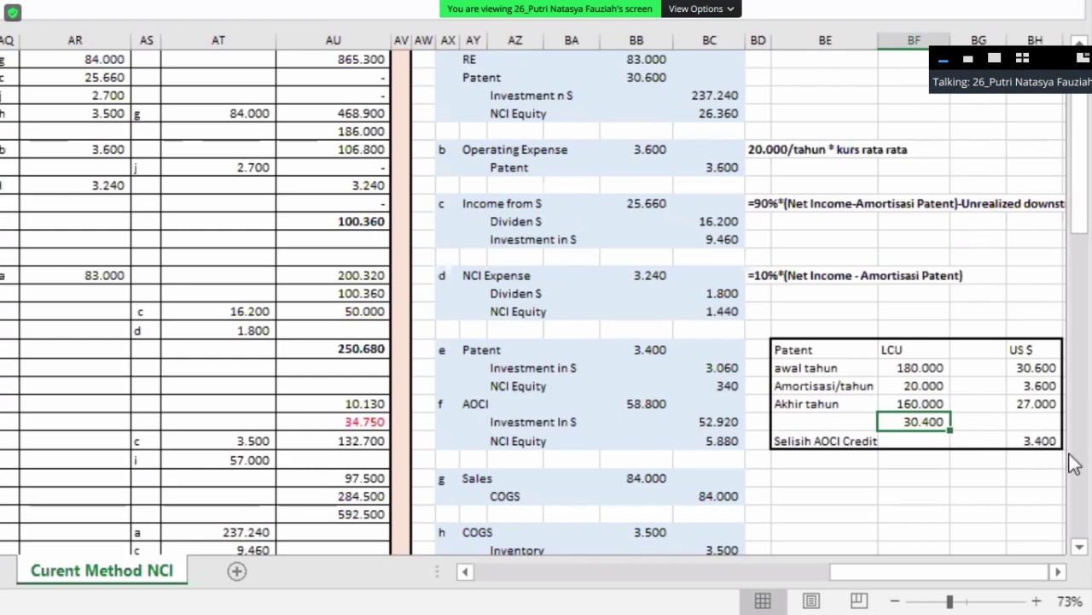
{"action": "left_click", "coordinate": [1043, 438]}
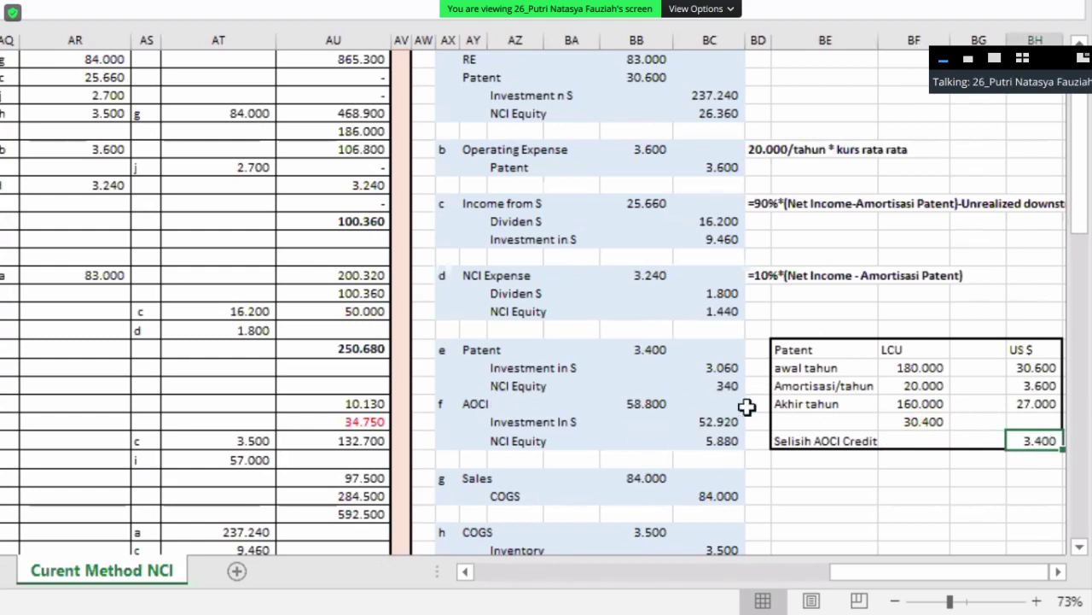
Match journal e's Patent debit to the schedule's AOCI difference and inspect the 90% formula in its Investment in S credit.
{"action": "scroll", "coordinate": [512, 359], "scroll_direction": "down", "scroll_amount": 1}
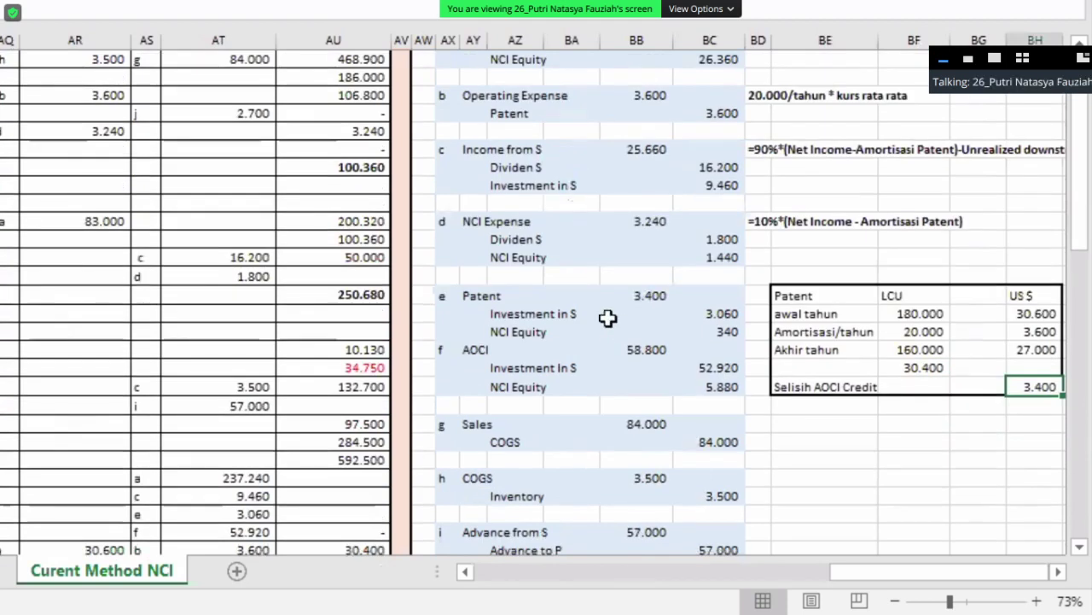
{"action": "left_click", "coordinate": [484, 295]}
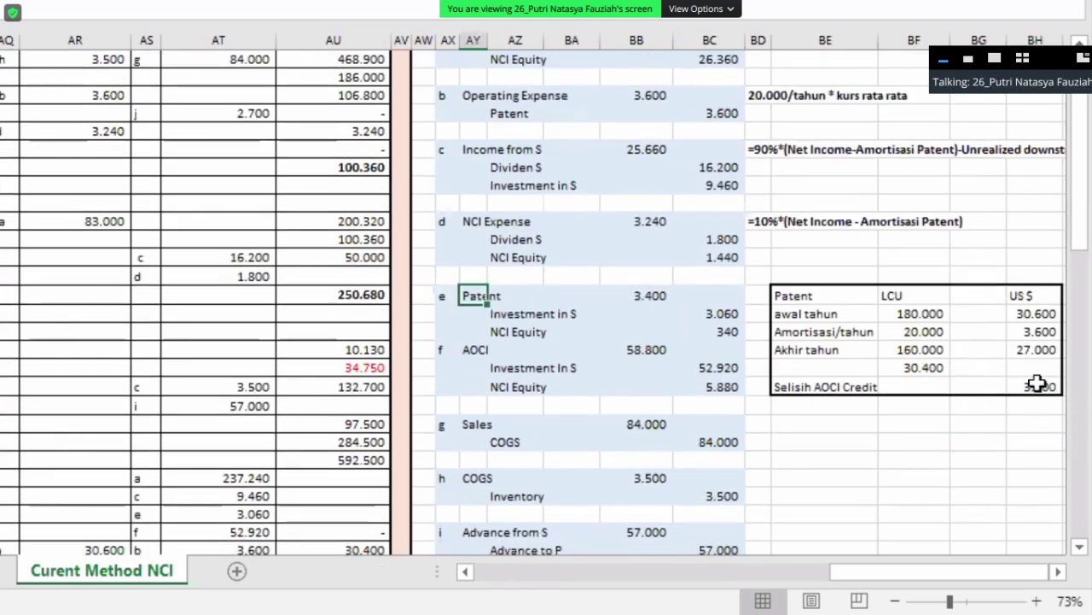
{"action": "left_click", "coordinate": [642, 297]}
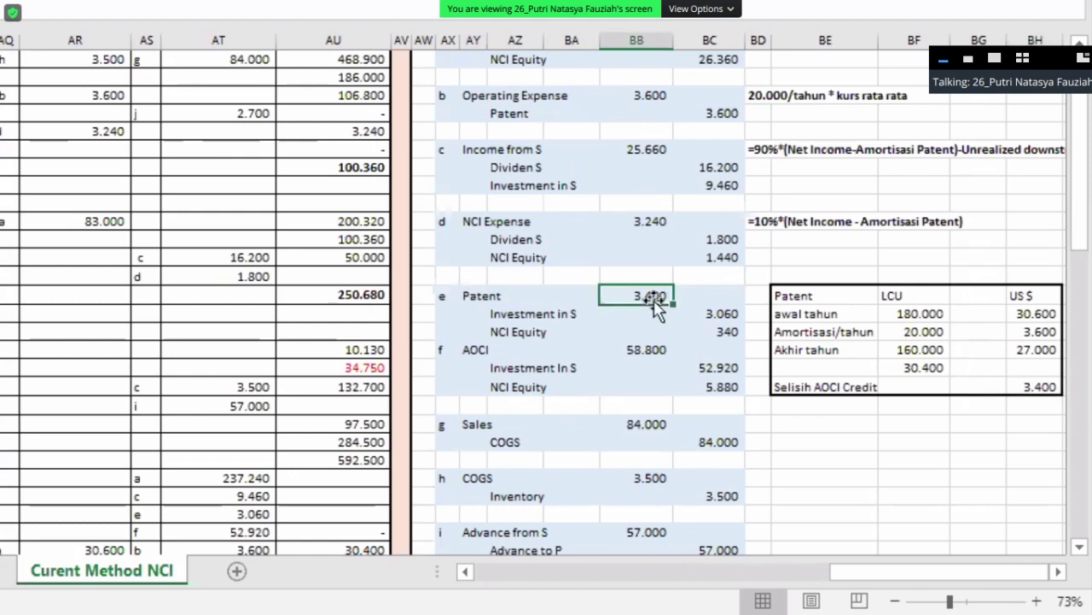
{"action": "left_click", "coordinate": [504, 313]}
{"action": "left_click_drag", "start_coordinate": [711, 340], "coordinate": [724, 314]}
{"action": "left_click", "coordinate": [723, 313]}
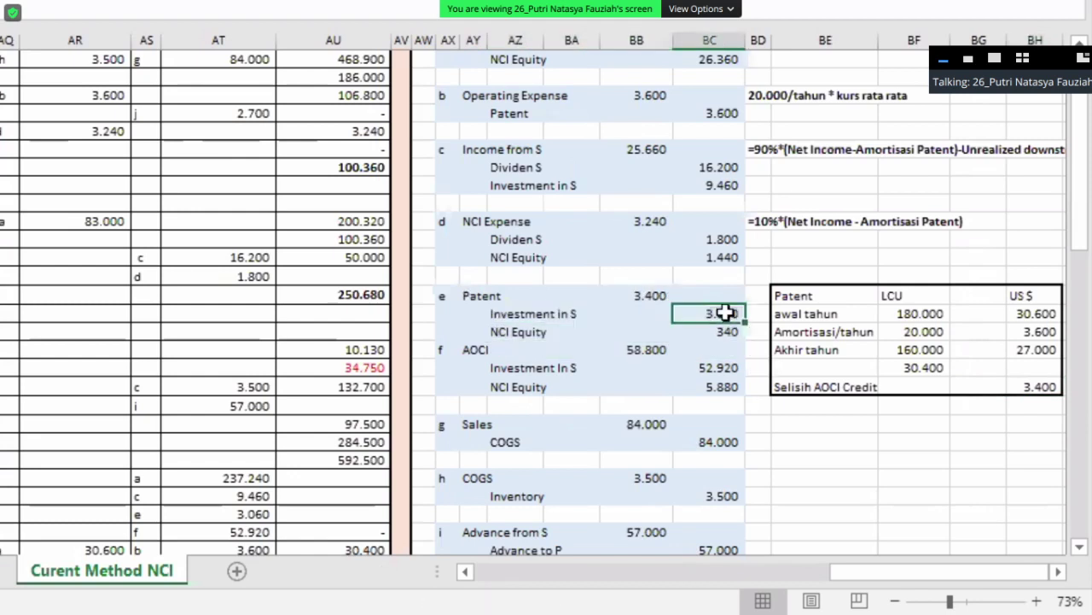
{"action": "key", "text": "F2"}
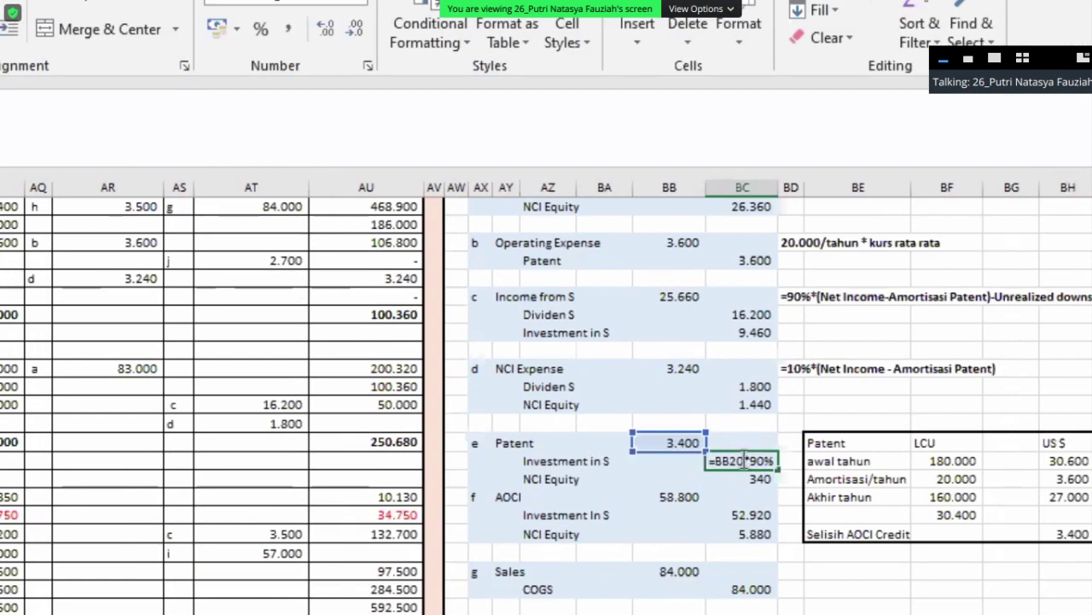
{"action": "key", "text": "Return"}
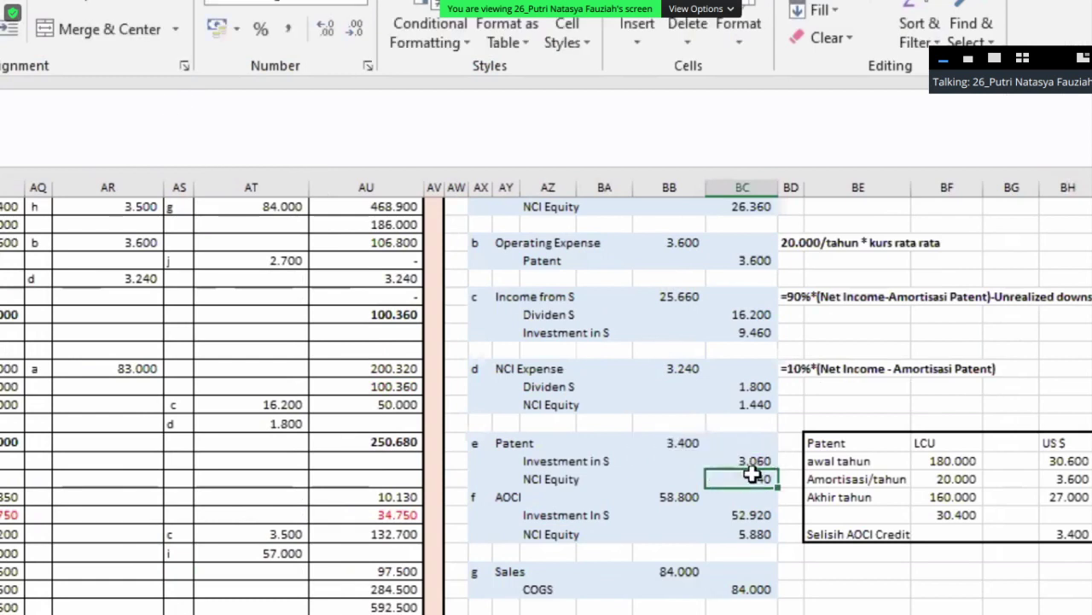
Highlight journal f's AOCI entry and trace it to the AOCI Credit row in the 2017 translation worksheet, highlighting that row.
{"action": "scroll", "coordinate": [752, 475], "scroll_direction": "down", "scroll_amount": 1}
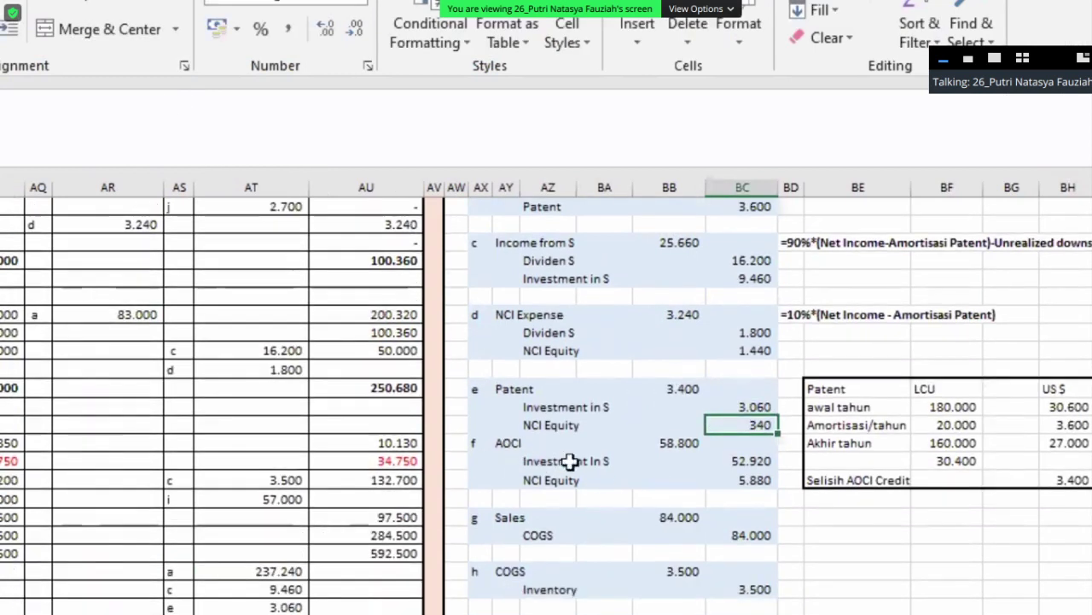
{"action": "left_click_drag", "start_coordinate": [506, 442], "coordinate": [748, 480]}
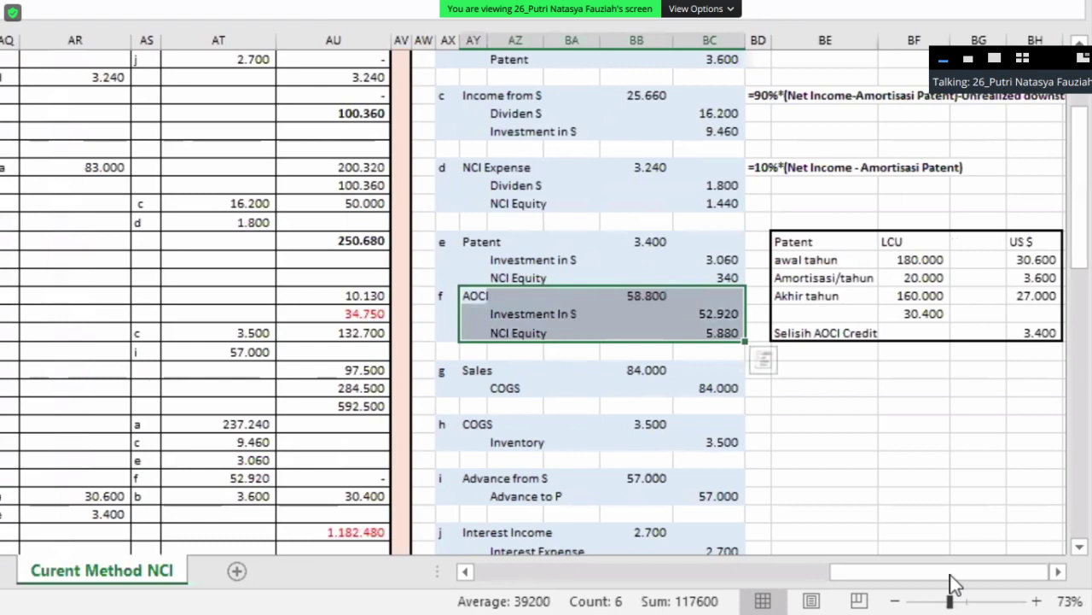
{"action": "left_click_drag", "start_coordinate": [950, 574], "coordinate": [806, 535]}
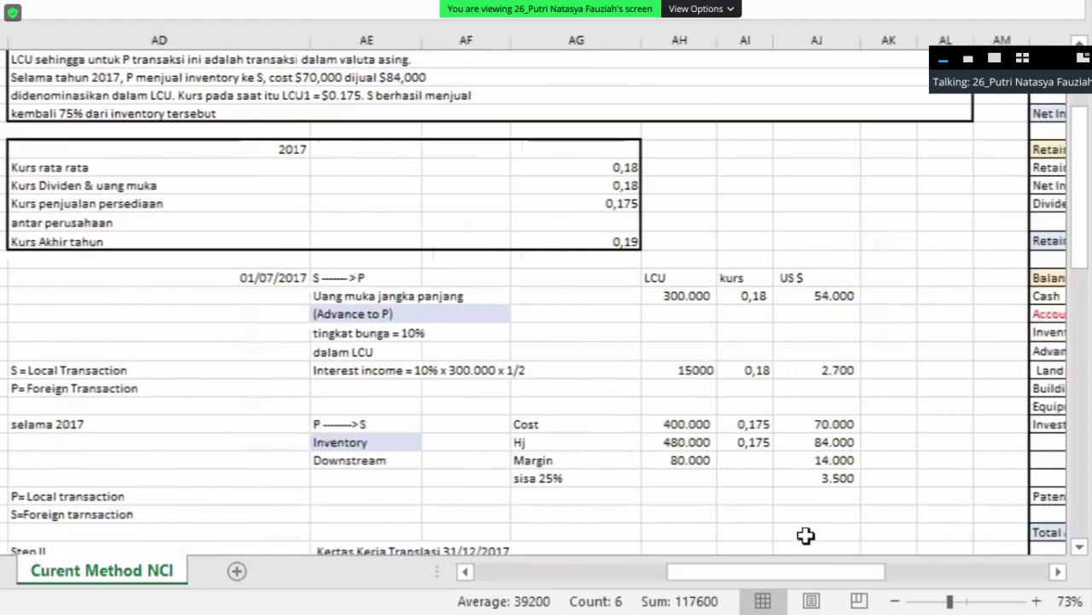
{"action": "scroll", "coordinate": [806, 535], "scroll_direction": "down", "scroll_amount": 12}
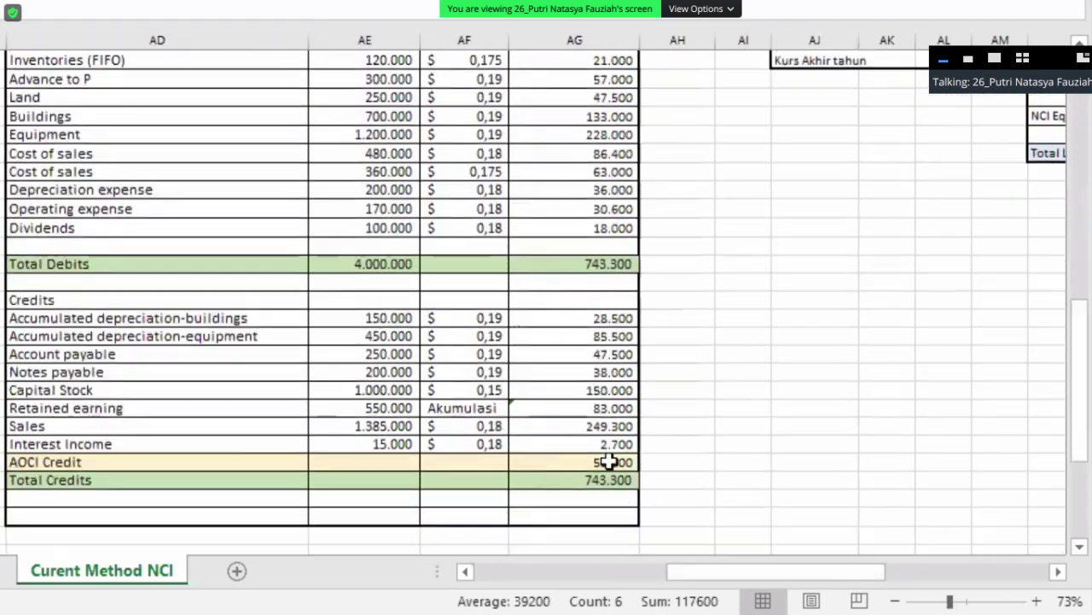
{"action": "left_click", "coordinate": [608, 461]}
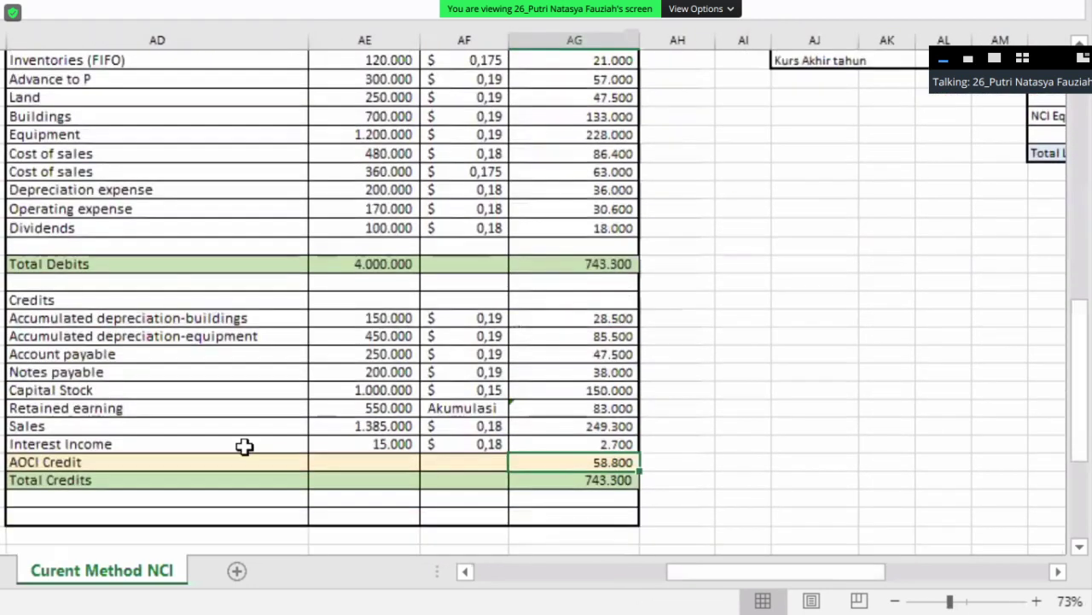
{"action": "left_click", "coordinate": [244, 460]}
{"action": "left_click", "coordinate": [512, 463], "text": "shift"}
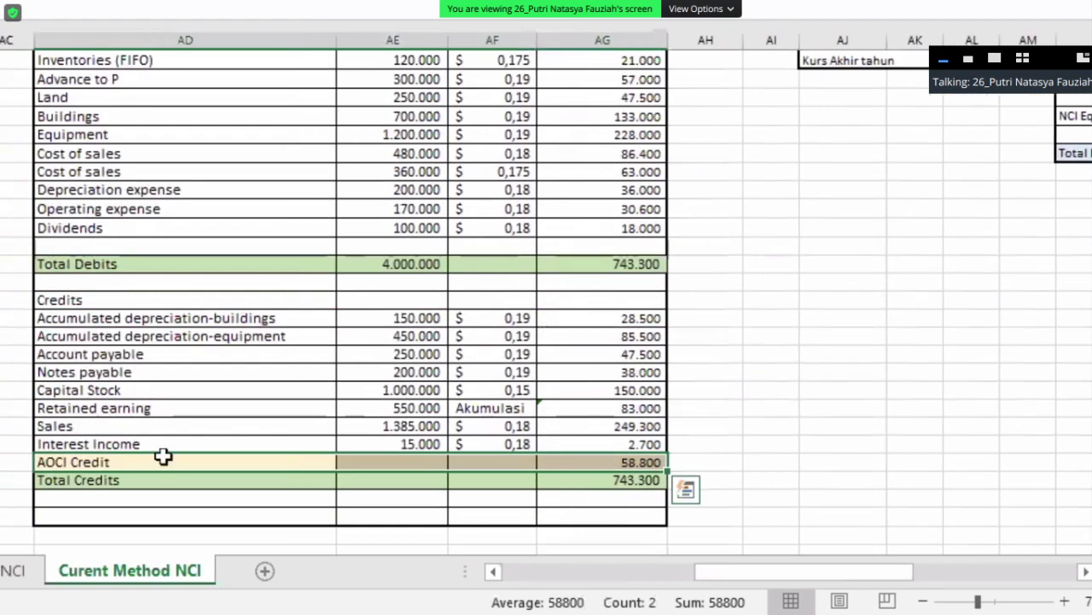
Return to the 2017 elimination entries and highlight journals g through j.
{"action": "scroll", "coordinate": [916, 424], "scroll_direction": "right", "scroll_amount": 5}
{"action": "scroll", "coordinate": [916, 424], "scroll_direction": "down", "scroll_amount": 8}
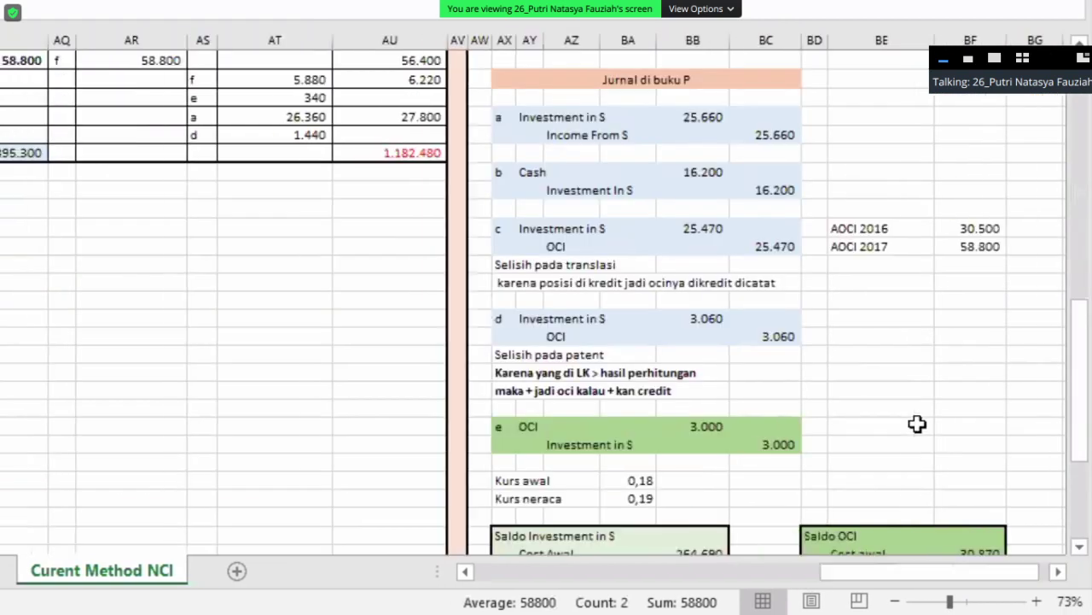
{"action": "scroll", "coordinate": [924, 420], "scroll_direction": "up", "scroll_amount": 9}
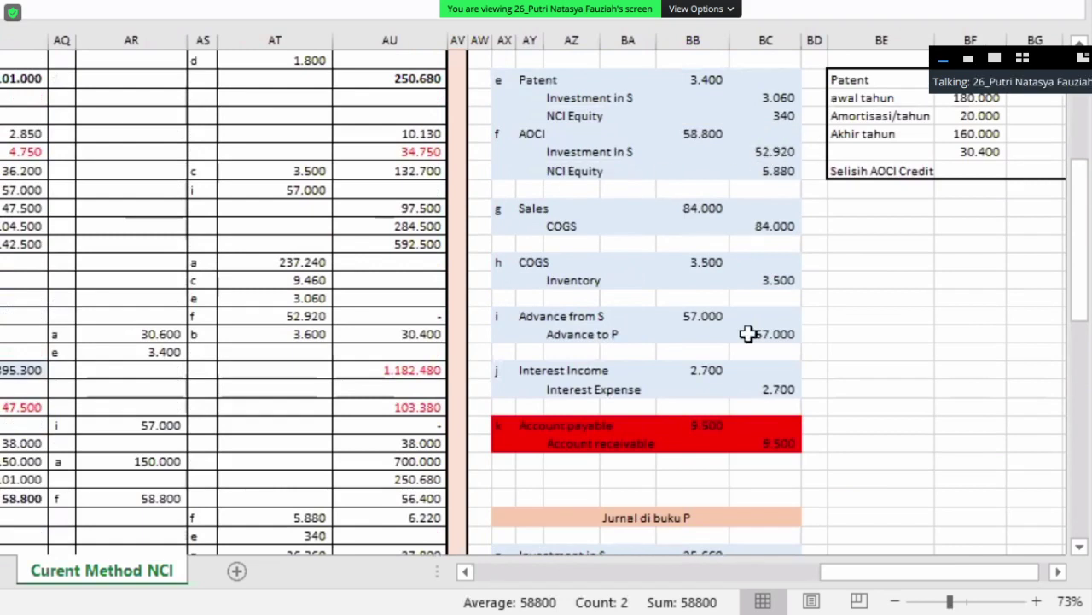
{"action": "scroll", "coordinate": [785, 361], "scroll_direction": "up", "scroll_amount": 3}
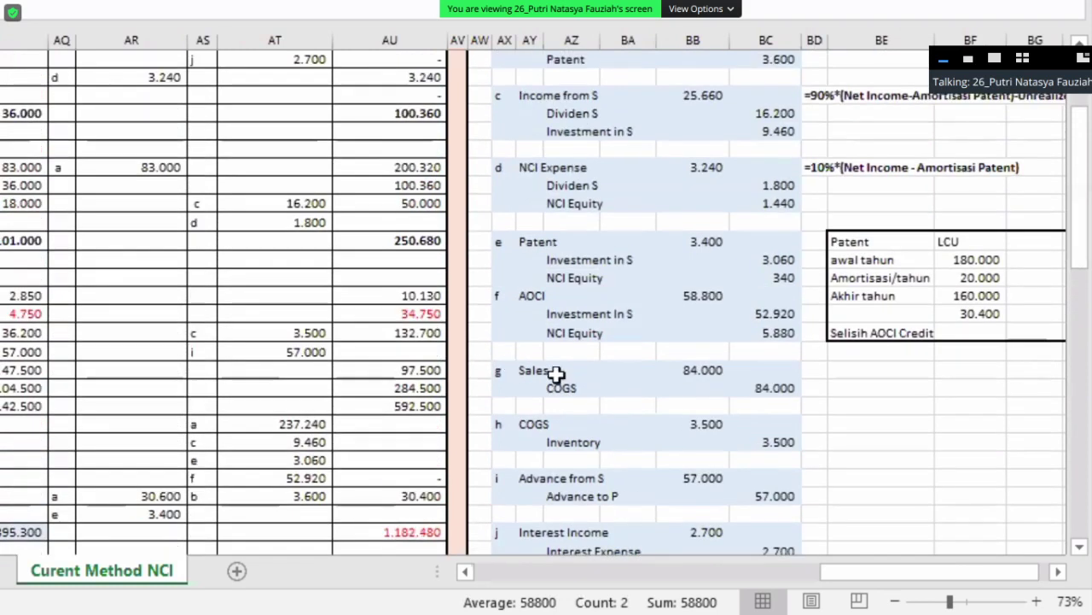
{"action": "left_click_drag", "start_coordinate": [555, 373], "coordinate": [647, 408]}
{"action": "left_click_drag", "start_coordinate": [774, 569], "coordinate": [775, 451]}
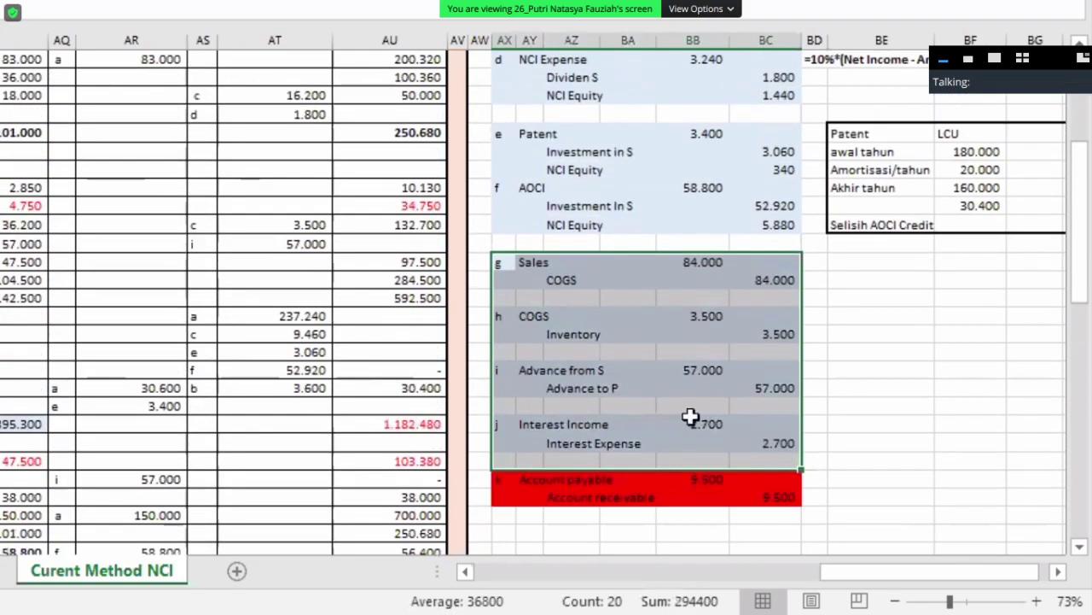
{"action": "left_click", "coordinate": [667, 300]}
Trace journals g and h to the Hj and sisa 25% rows of the intercompany inventory computation, and check journal g's Sales debit.
{"action": "scroll", "coordinate": [598, 330], "scroll_direction": "up", "scroll_amount": 2}
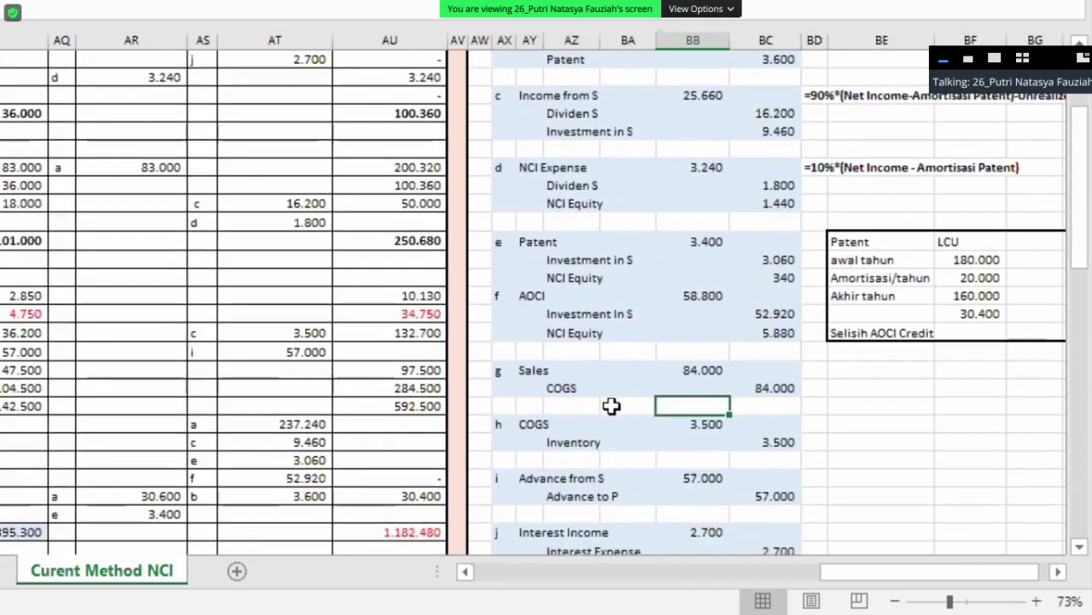
{"action": "left_click", "coordinate": [777, 566]}
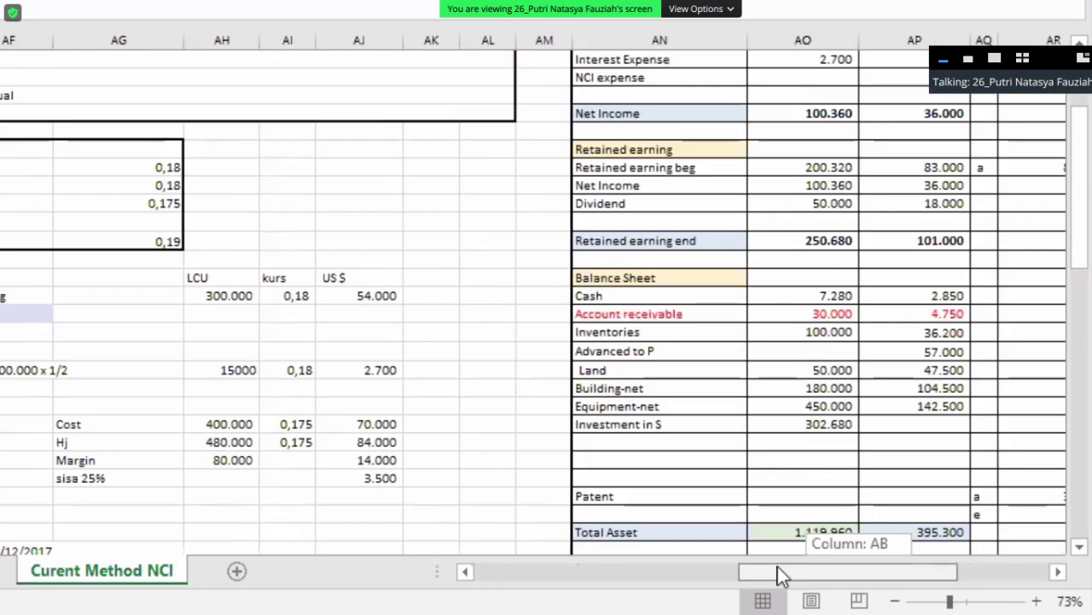
{"action": "left_click_drag", "start_coordinate": [778, 566], "coordinate": [784, 565]}
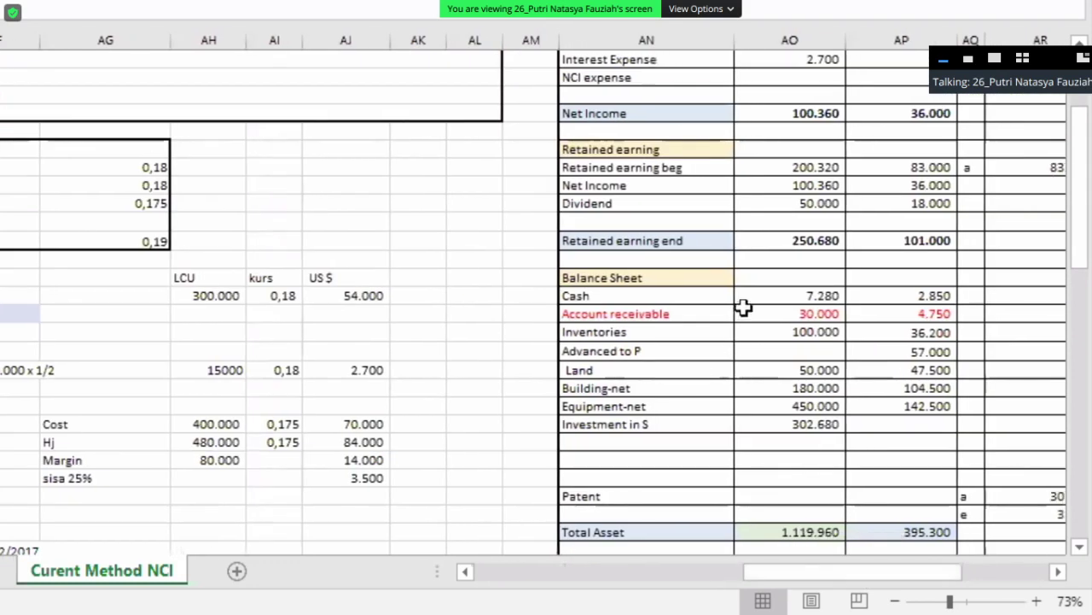
{"action": "scroll", "coordinate": [209, 436], "scroll_direction": "left", "scroll_amount": 2}
{"action": "left_click_drag", "start_coordinate": [214, 438], "coordinate": [259, 446]}
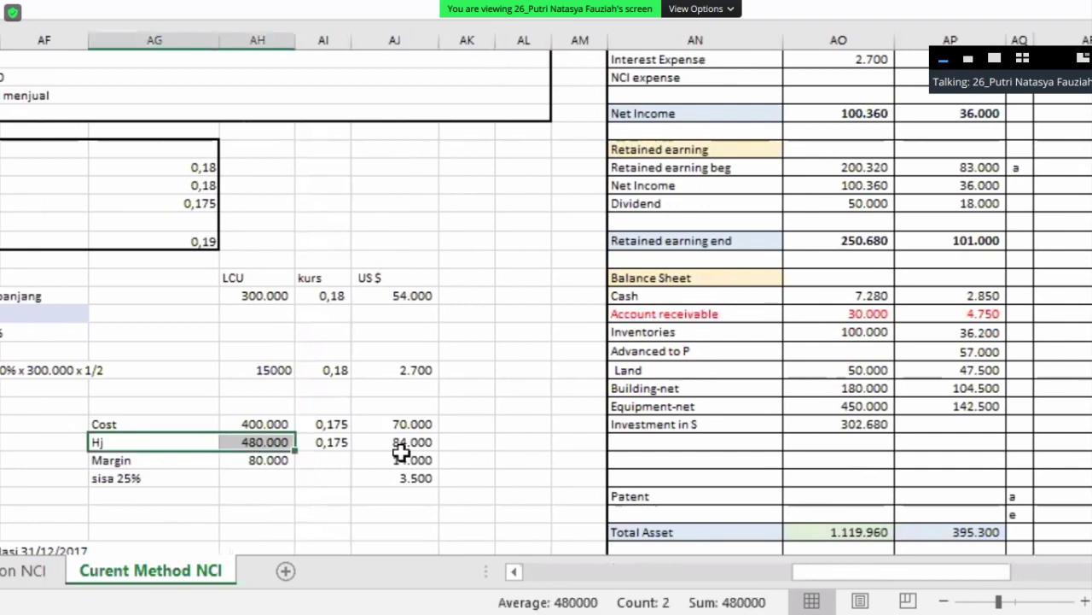
{"action": "left_click_drag", "start_coordinate": [402, 452], "coordinate": [321, 460]}
{"action": "scroll", "coordinate": [402, 441], "scroll_direction": "left", "scroll_amount": 1}
{"action": "left_click_drag", "start_coordinate": [145, 495], "coordinate": [461, 477]}
{"action": "left_click_drag", "start_coordinate": [879, 580], "coordinate": [839, 574]}
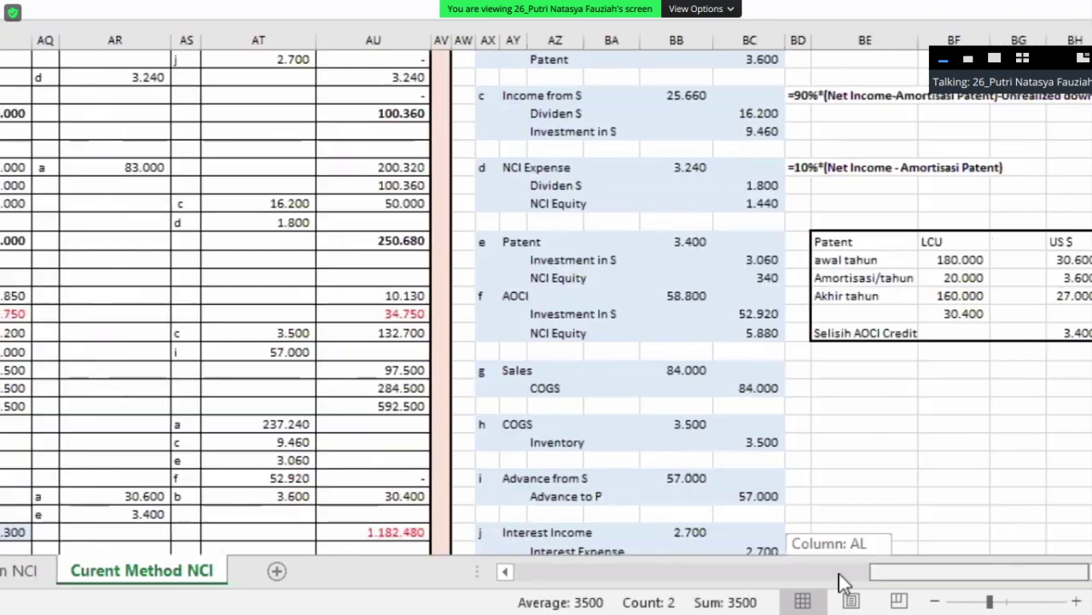
{"action": "left_click", "coordinate": [689, 369]}
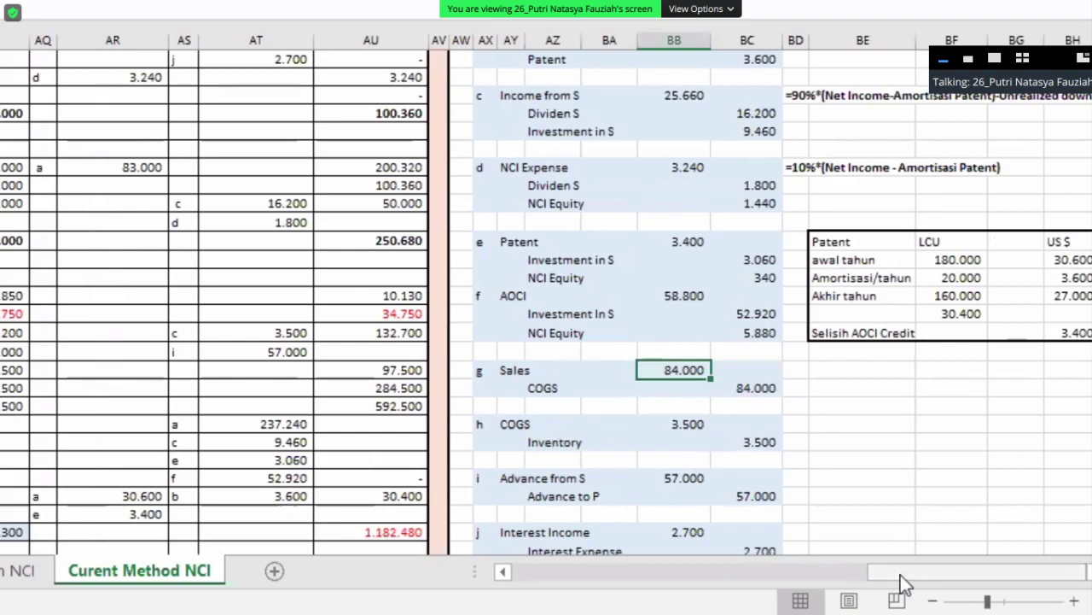
{"action": "left_click_drag", "start_coordinate": [900, 574], "coordinate": [883, 467]}
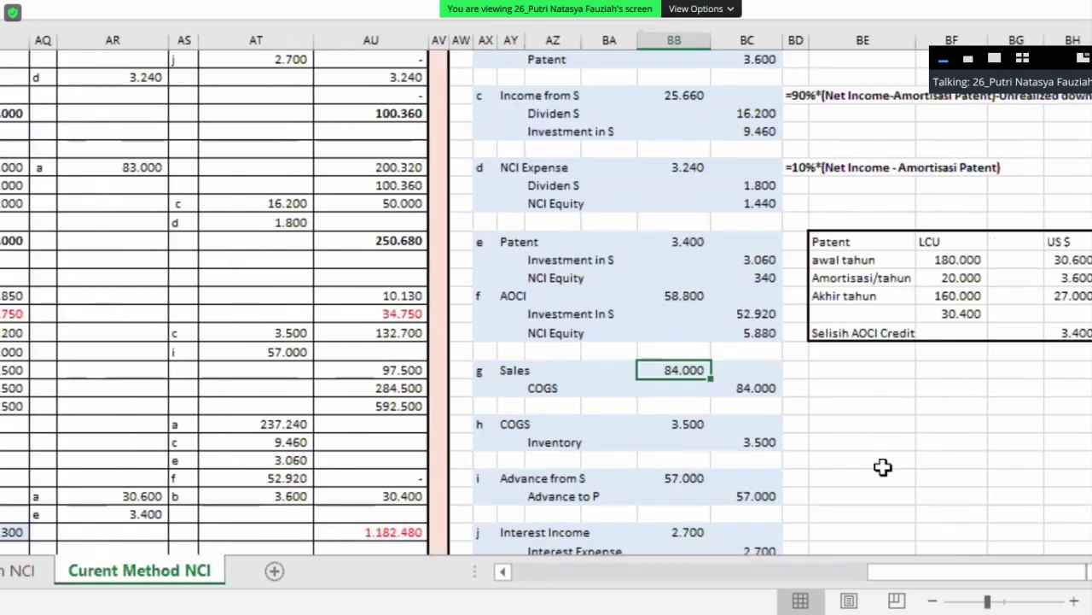
Highlight journal i's Advance from S and Advance to P entry and trace it to the advance balances in the consolidation worksheet.
{"action": "scroll", "coordinate": [882, 463], "scroll_direction": "down", "scroll_amount": 2}
{"action": "left_click_drag", "start_coordinate": [751, 387], "coordinate": [486, 373]}
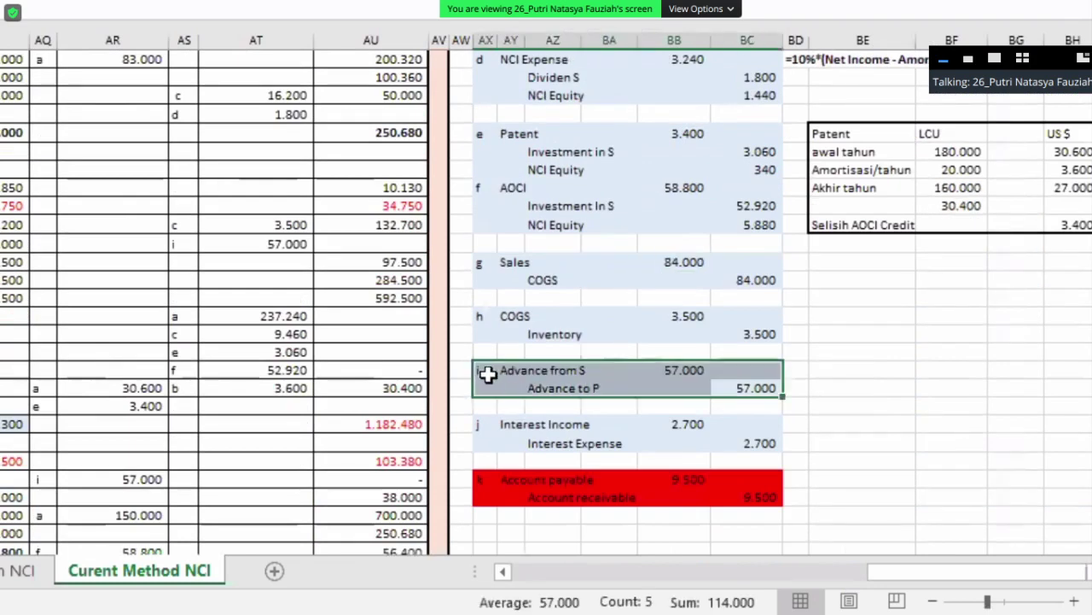
{"action": "scroll", "coordinate": [318, 322], "scroll_direction": "up", "scroll_amount": 4}
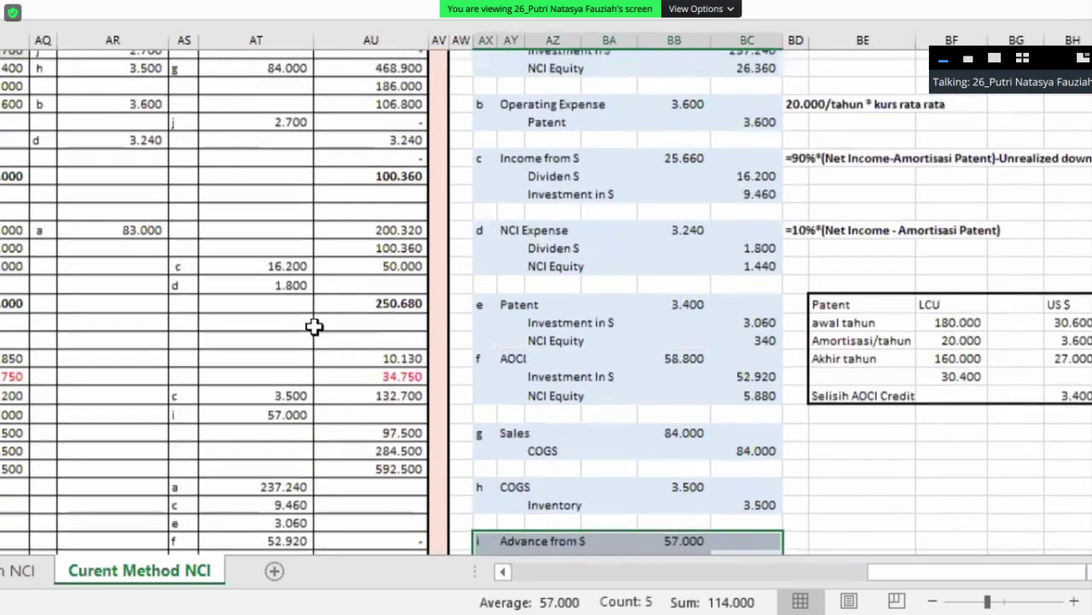
{"action": "scroll", "coordinate": [324, 320], "scroll_direction": "up", "scroll_amount": 1}
{"action": "scroll", "coordinate": [325, 320], "scroll_direction": "down", "scroll_amount": 5}
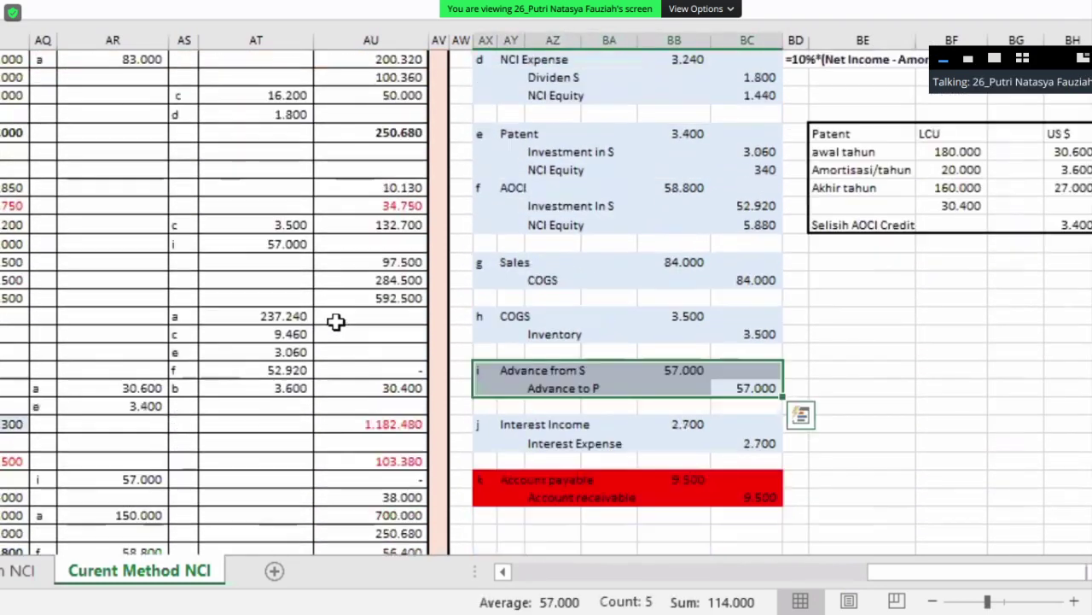
{"action": "scroll", "coordinate": [342, 320], "scroll_direction": "up", "scroll_amount": 1}
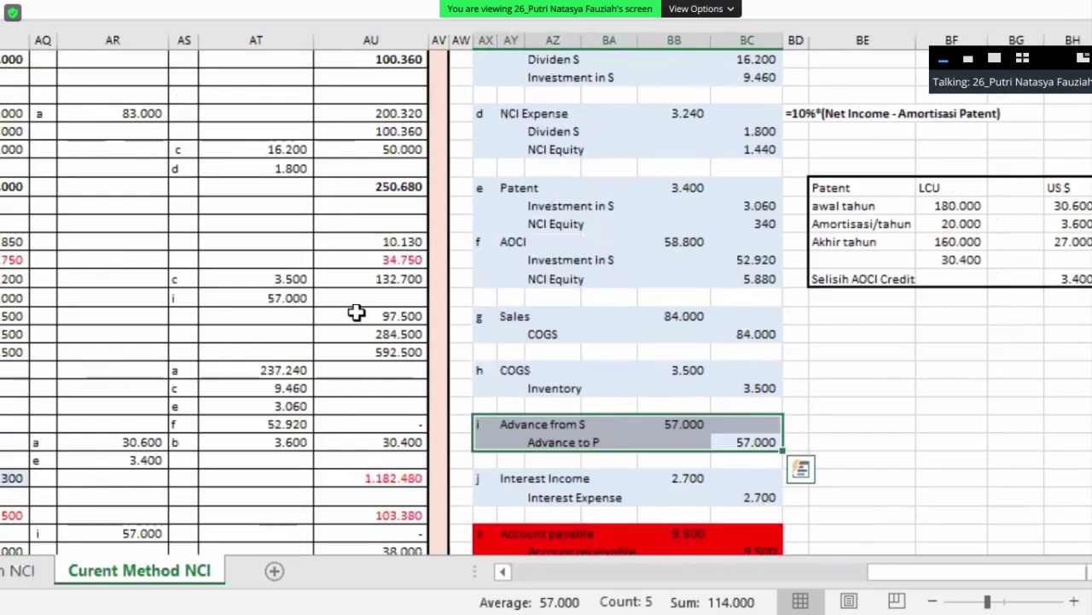
{"action": "scroll", "coordinate": [658, 330], "scroll_direction": "down", "scroll_amount": 2}
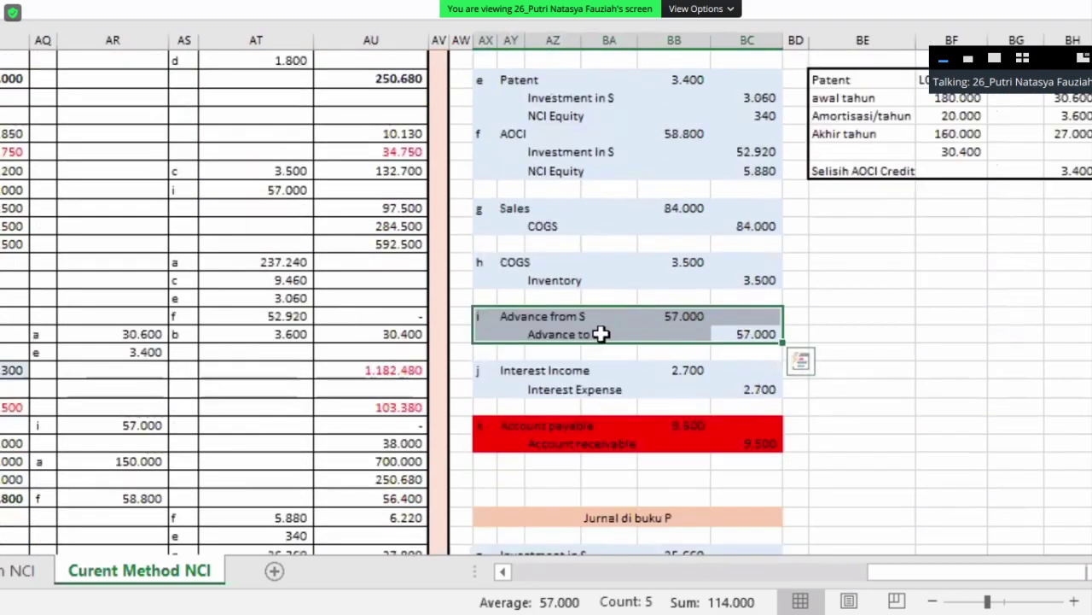
{"action": "scroll", "coordinate": [171, 247], "scroll_direction": "left", "scroll_amount": 1}
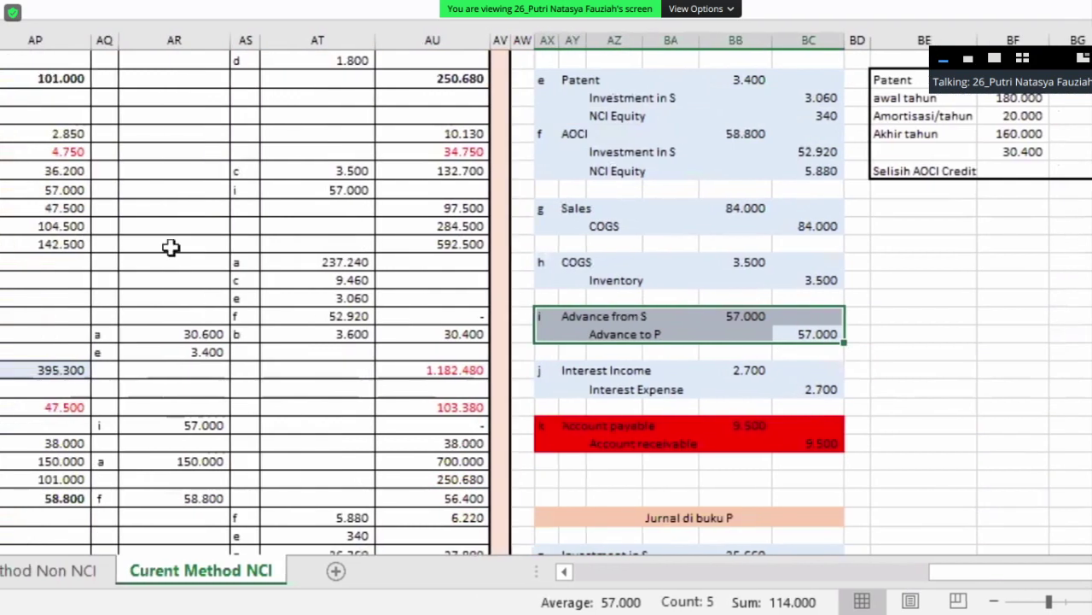
{"action": "scroll", "coordinate": [313, 166], "scroll_direction": "left", "scroll_amount": 1}
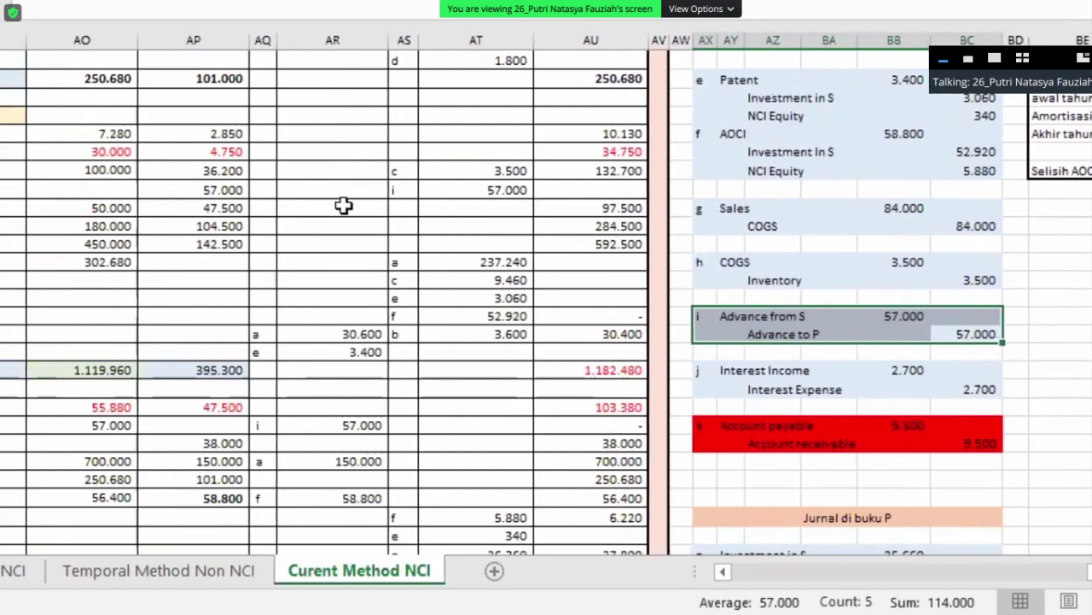
{"action": "scroll", "coordinate": [265, 224], "scroll_direction": "up", "scroll_amount": 1}
{"action": "scroll", "coordinate": [260, 234], "scroll_direction": "down", "scroll_amount": 3}
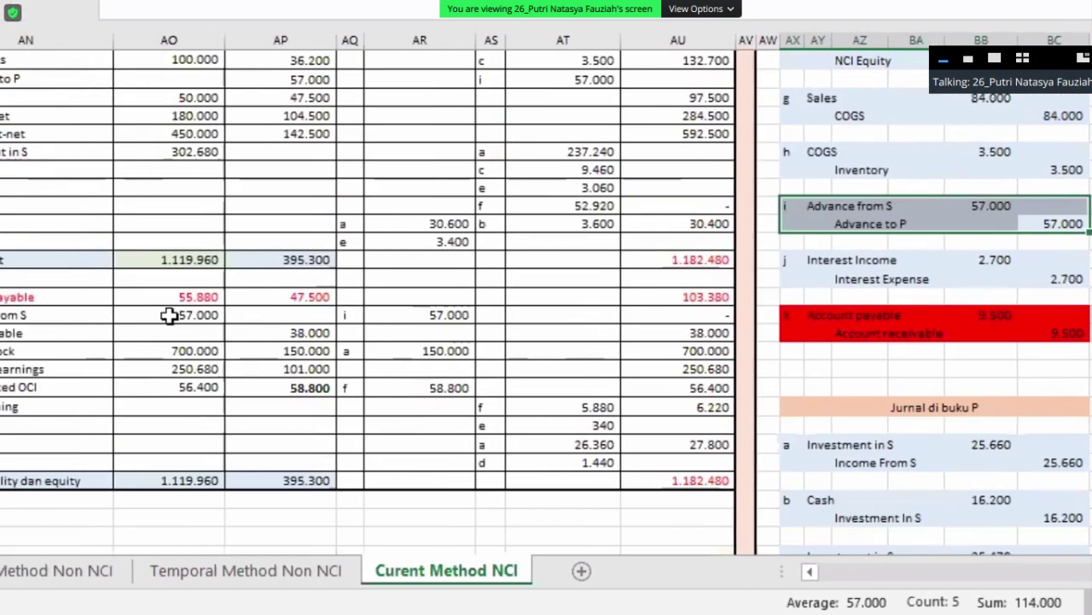
Highlight journal j's Interest Income and Interest Expense entry and trace it to the 10% interest rate in the advance computation.
{"action": "left_click", "coordinate": [929, 259]}
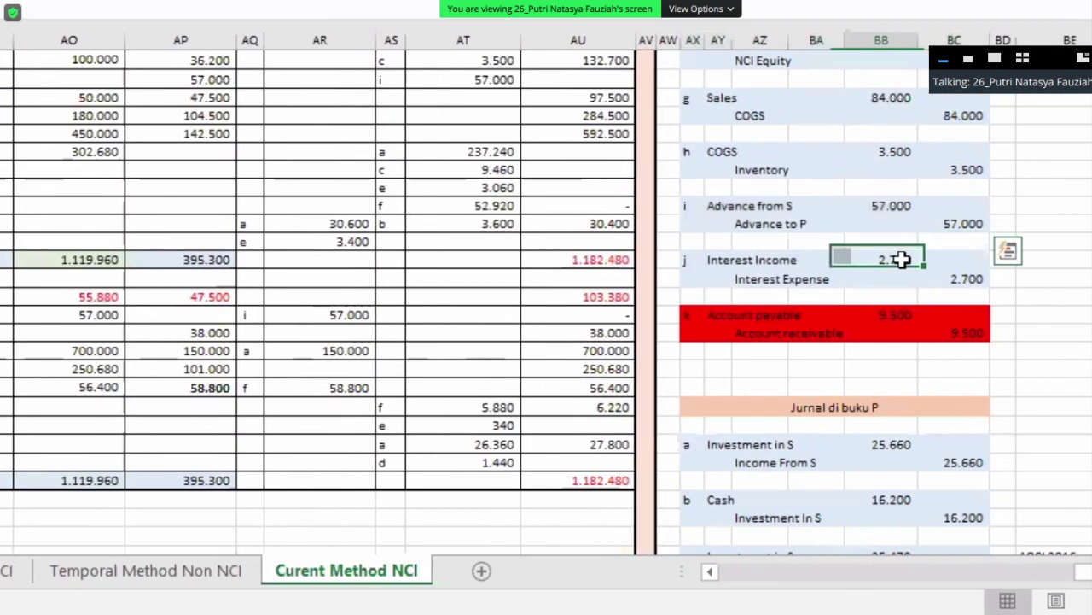
{"action": "left_click_drag", "start_coordinate": [929, 282], "coordinate": [659, 266]}
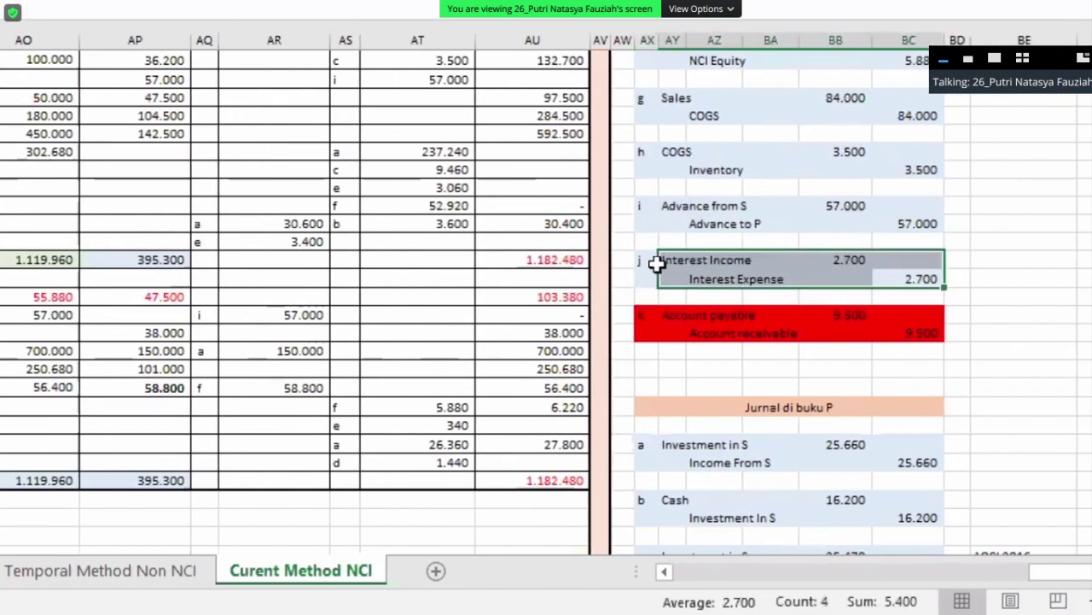
{"action": "scroll", "coordinate": [905, 529], "scroll_direction": "up", "scroll_amount": 2}
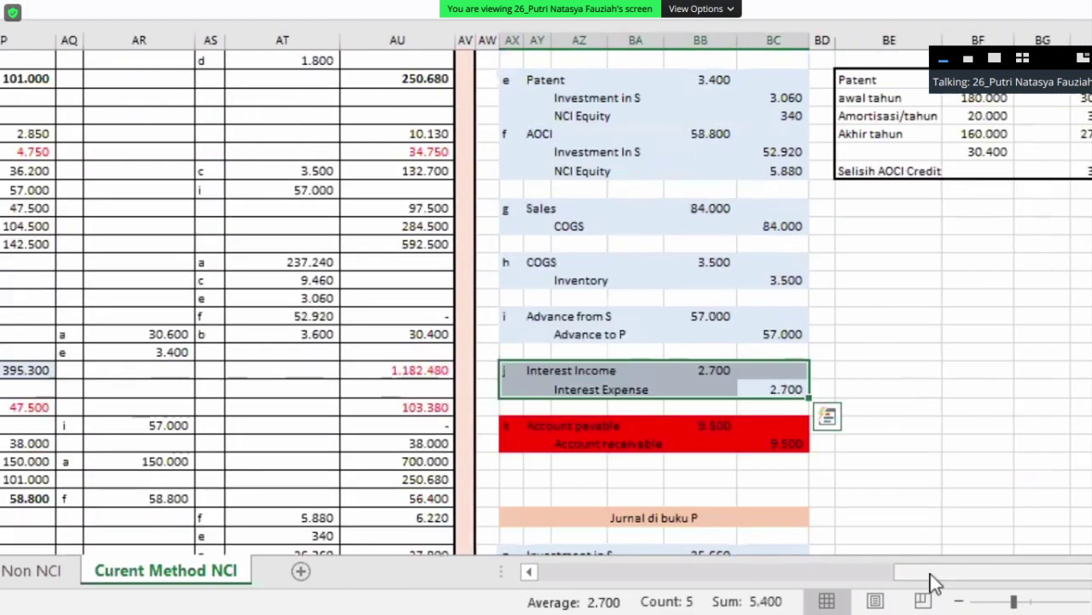
{"action": "left_click", "coordinate": [768, 574]}
{"action": "scroll", "coordinate": [512, 217], "scroll_direction": "up", "scroll_amount": 1}
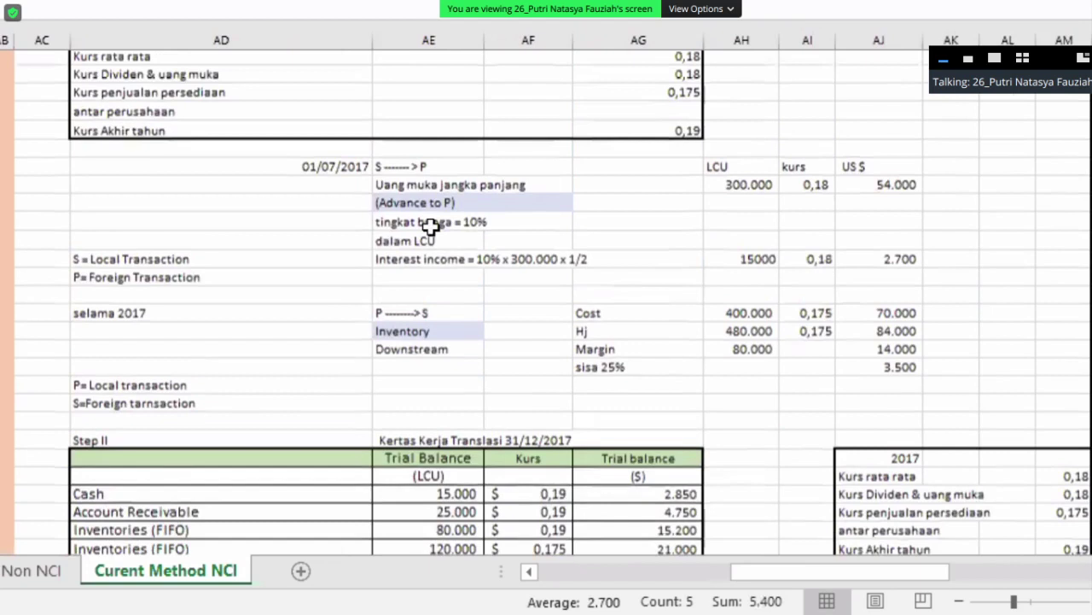
{"action": "left_click", "coordinate": [487, 225]}
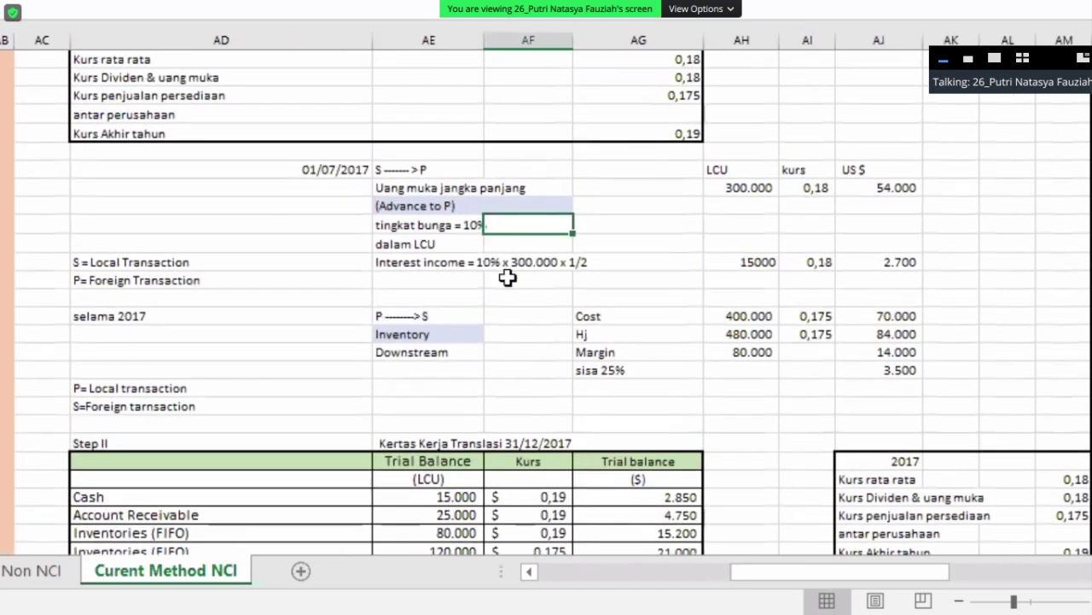
Read the 2017 problem text on S's long-term advance to P against the interest income computation below it.
{"action": "scroll", "coordinate": [480, 249], "scroll_direction": "up", "scroll_amount": 3}
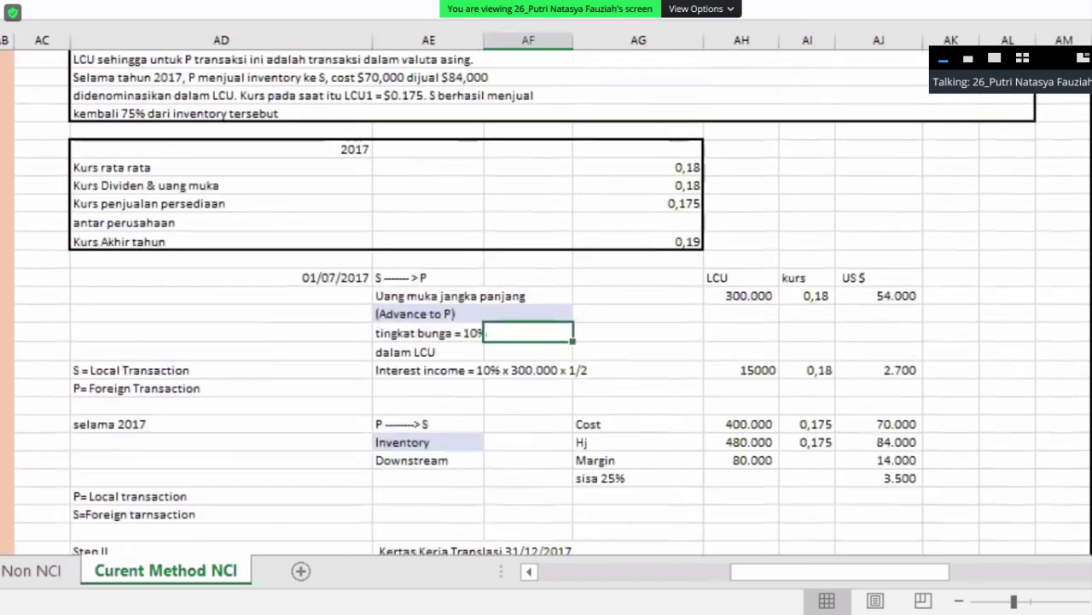
{"action": "scroll", "coordinate": [358, 188], "scroll_direction": "left", "scroll_amount": 3}
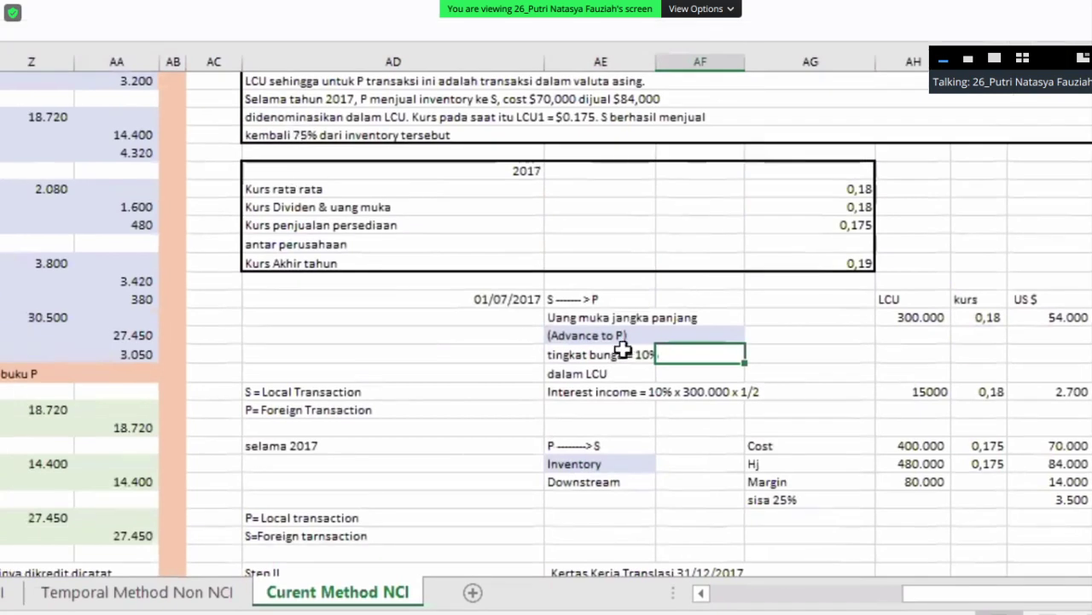
{"action": "scroll", "coordinate": [624, 346], "scroll_direction": "up", "scroll_amount": 2}
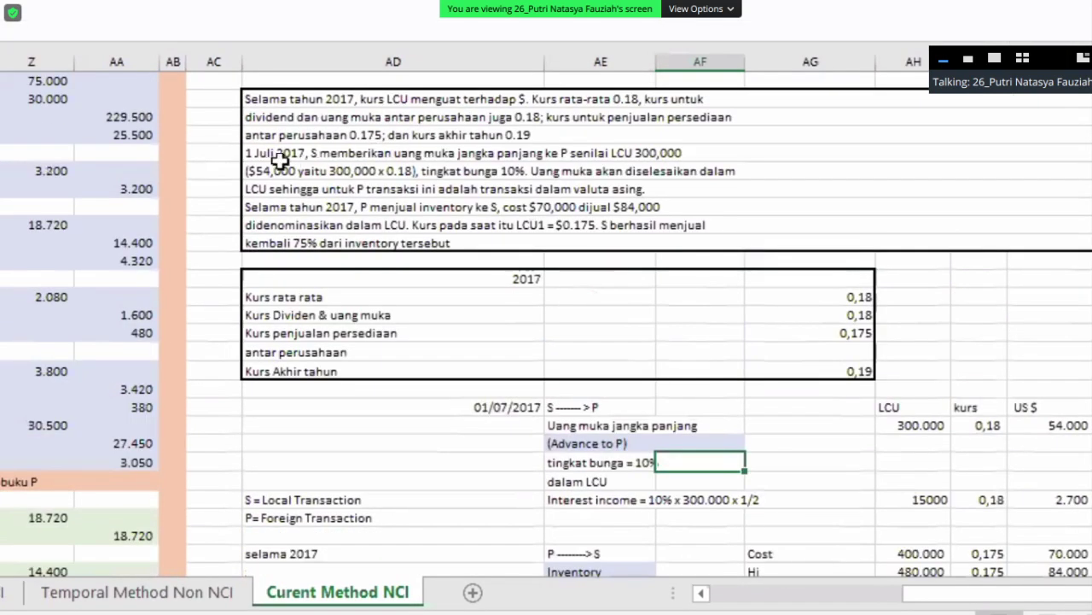
{"action": "scroll", "coordinate": [427, 333], "scroll_direction": "right", "scroll_amount": 3}
{"action": "scroll", "coordinate": [597, 495], "scroll_direction": "down", "scroll_amount": 1}
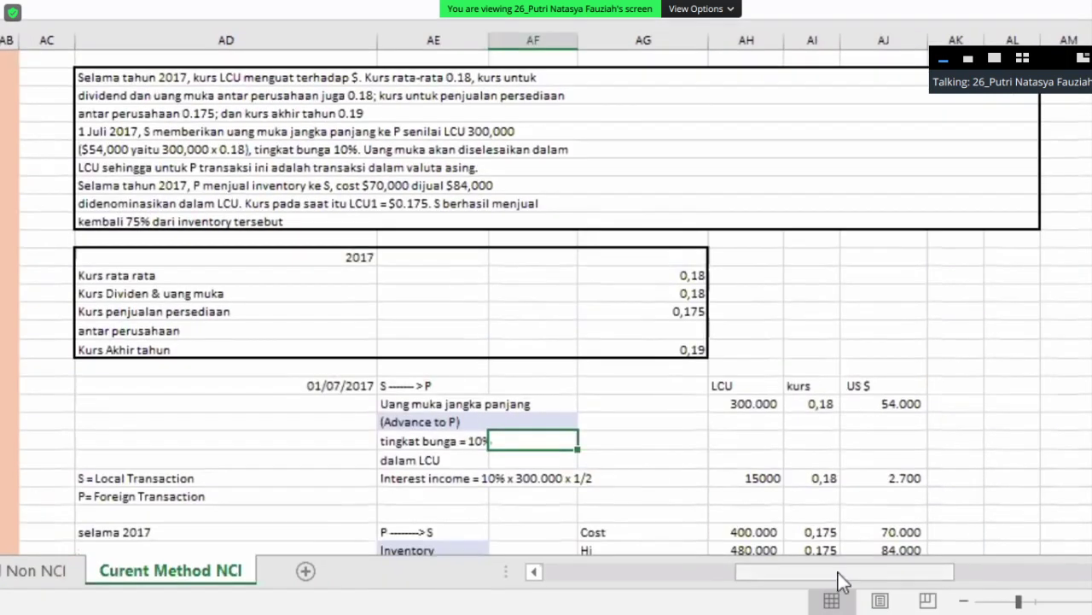
Return to the elimination entries and highlight journal k's Account payable and Account receivable entry.
{"action": "left_click_drag", "start_coordinate": [790, 580], "coordinate": [930, 581]}
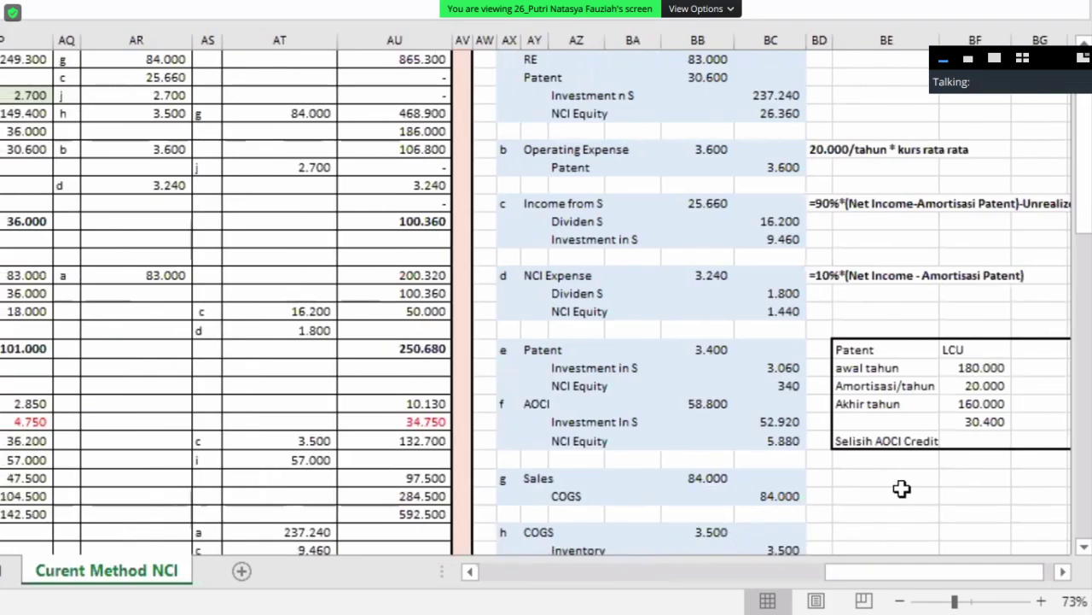
{"action": "scroll", "coordinate": [898, 479], "scroll_direction": "down", "scroll_amount": 3}
{"action": "scroll", "coordinate": [780, 437], "scroll_direction": "down", "scroll_amount": 1}
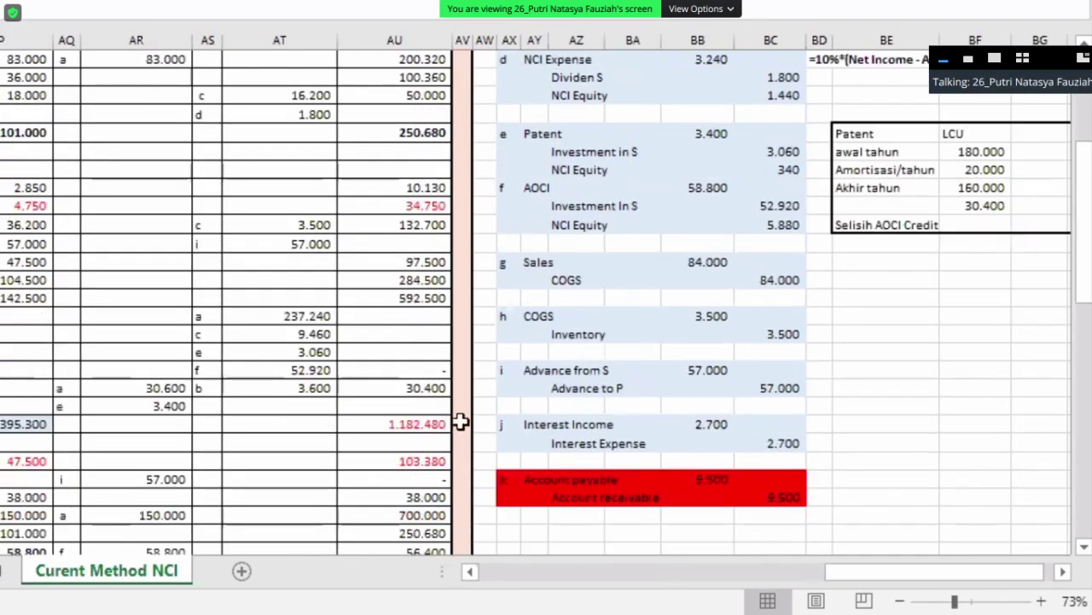
{"action": "scroll", "coordinate": [470, 421], "scroll_direction": "down", "scroll_amount": 1}
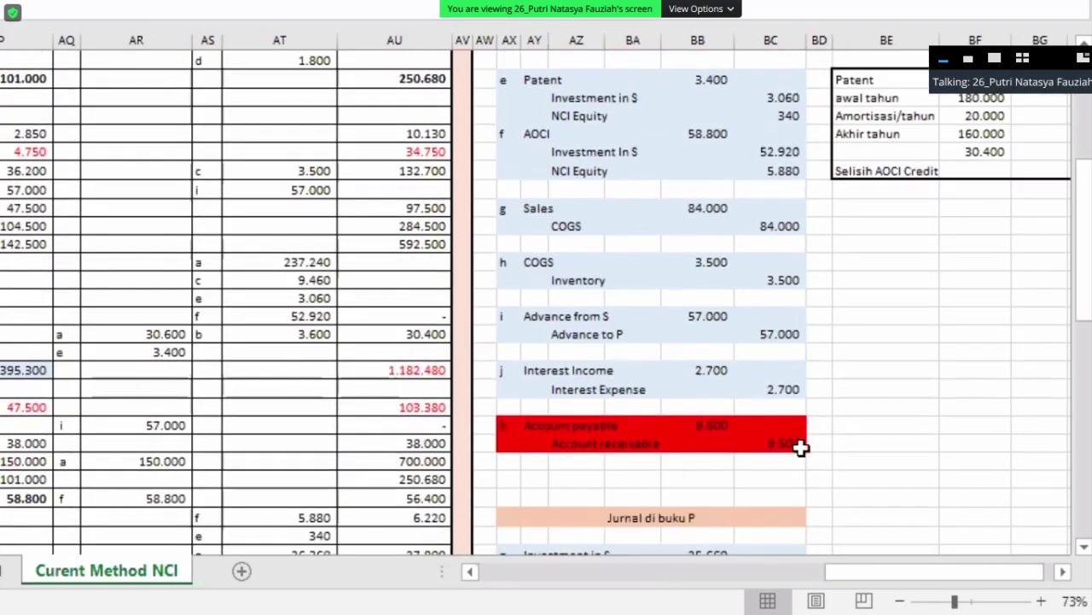
{"action": "left_click_drag", "start_coordinate": [493, 445], "coordinate": [489, 425]}
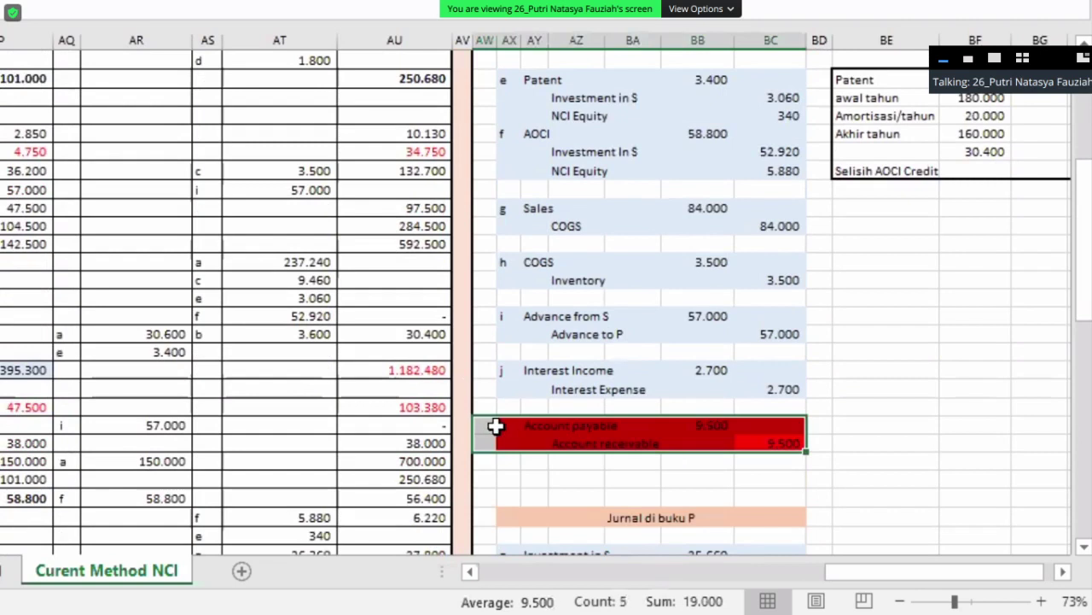
{"action": "left_click", "coordinate": [502, 427]}
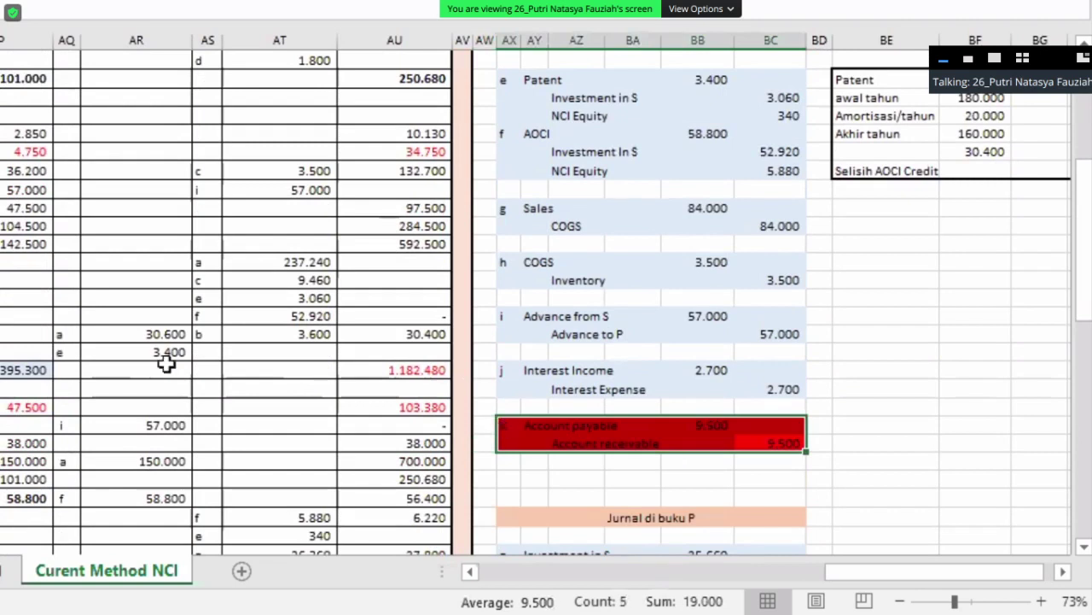
Compare journal k's Account payable and Account receivable entry with the receivable and payable balances in the consolidation worksheet.
{"action": "scroll", "coordinate": [166, 363], "scroll_direction": "left", "scroll_amount": 3}
{"action": "scroll", "coordinate": [297, 217], "scroll_direction": "left", "scroll_amount": 4}
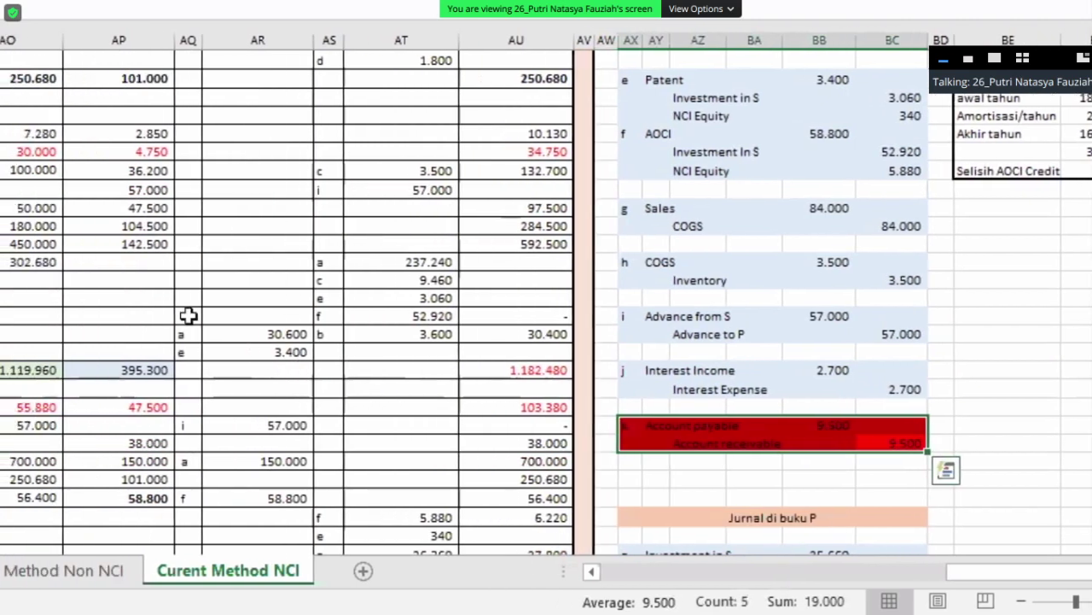
{"action": "scroll", "coordinate": [193, 406], "scroll_direction": "down", "scroll_amount": 2}
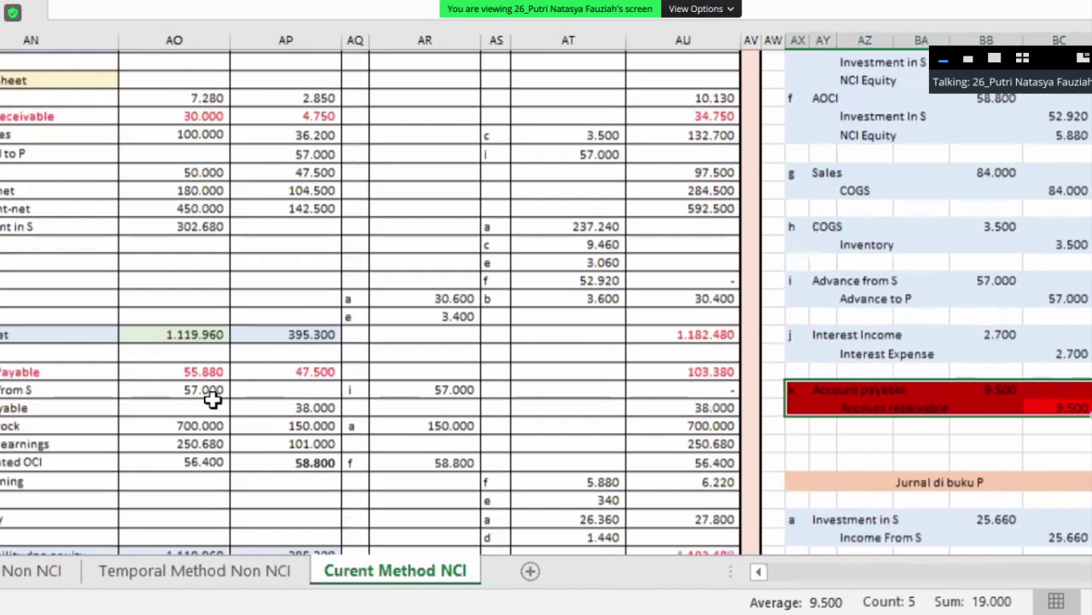
{"action": "scroll", "coordinate": [927, 388], "scroll_direction": "right", "scroll_amount": 2}
{"action": "scroll", "coordinate": [733, 345], "scroll_direction": "right", "scroll_amount": 1}
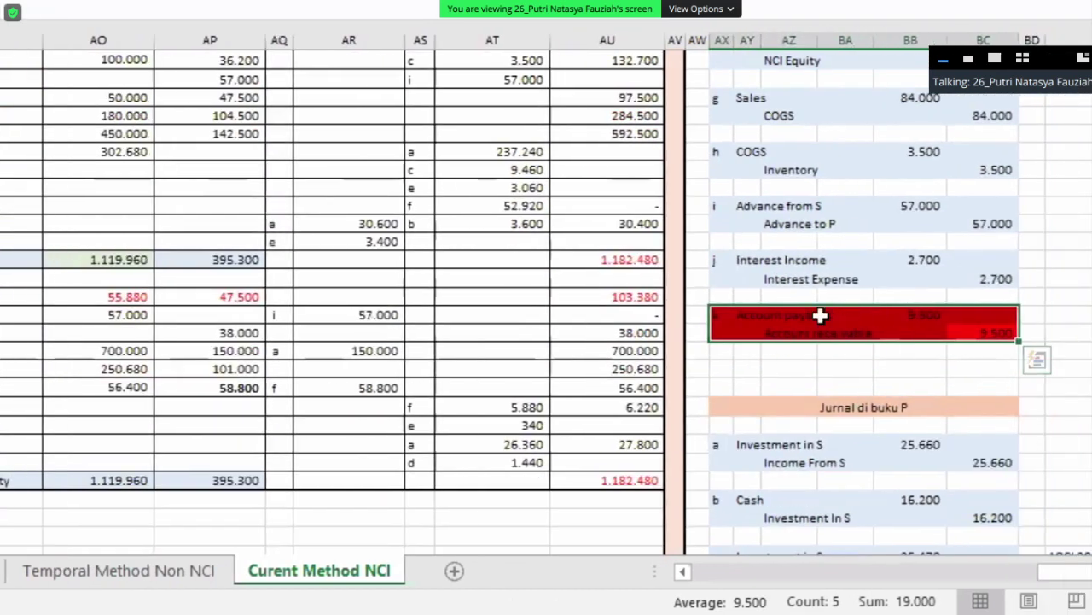
Inspect the Investment in S formula in P's book journal a and trace it to Income from S in elimination journal c.
{"action": "scroll", "coordinate": [834, 296], "scroll_direction": "down", "scroll_amount": 1}
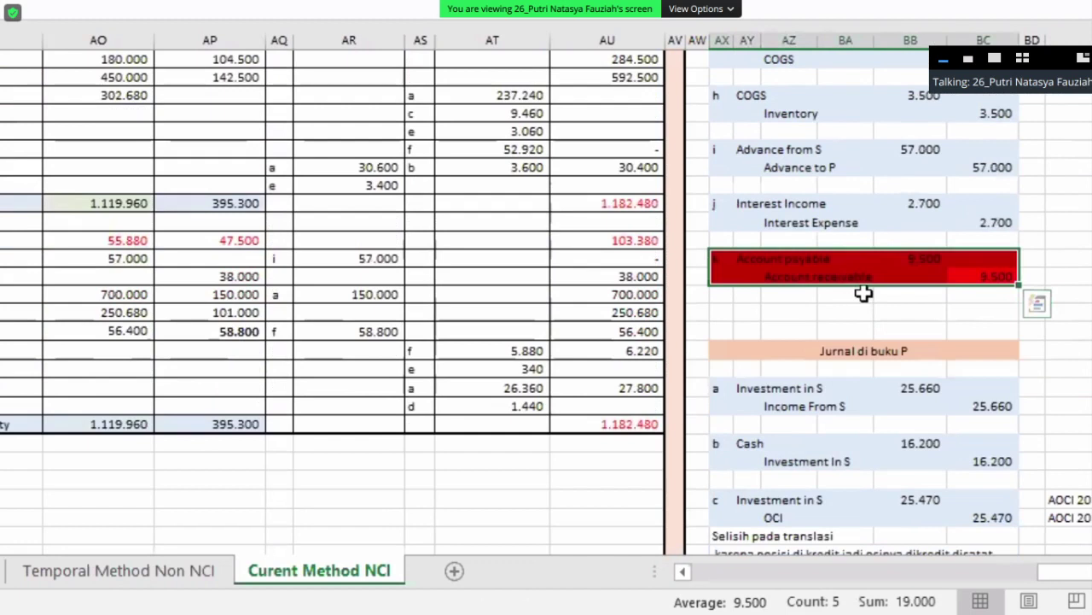
{"action": "scroll", "coordinate": [905, 322], "scroll_direction": "down", "scroll_amount": 1}
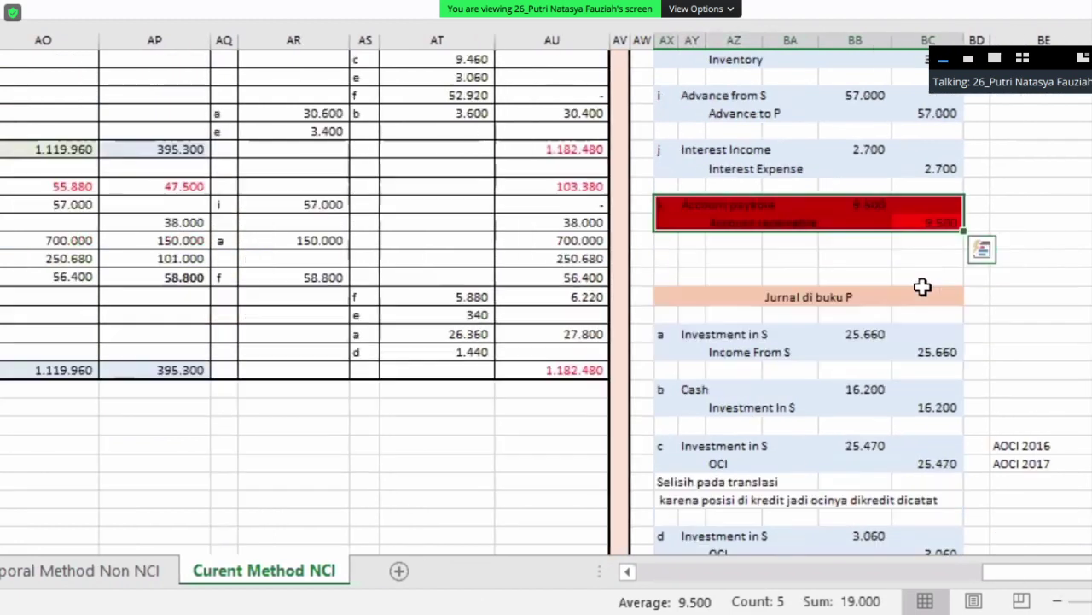
{"action": "scroll", "coordinate": [918, 292], "scroll_direction": "down", "scroll_amount": 3}
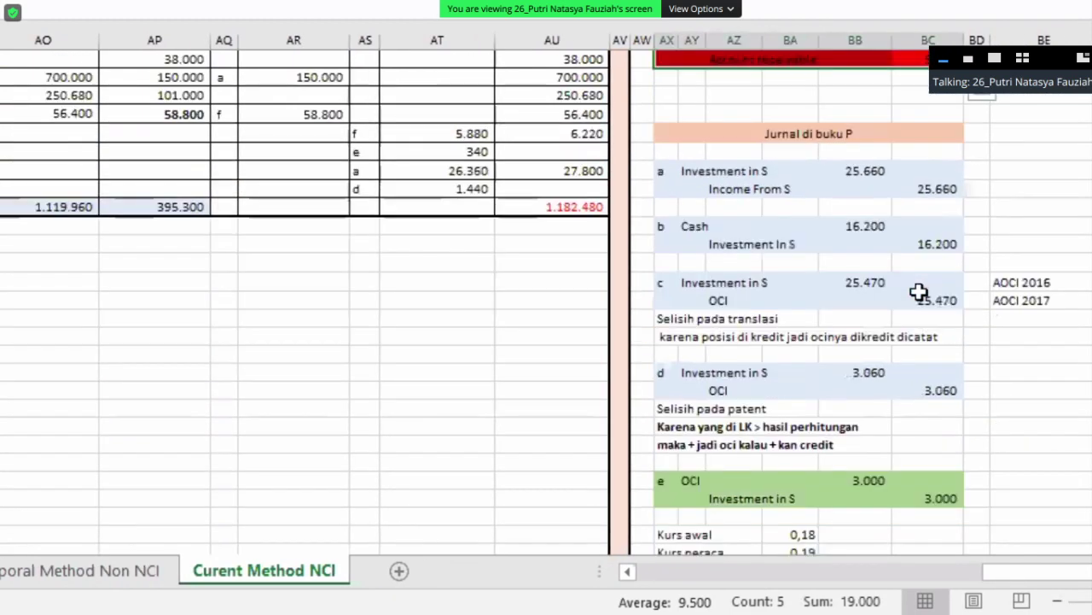
{"action": "scroll", "coordinate": [917, 285], "scroll_direction": "up", "scroll_amount": 3}
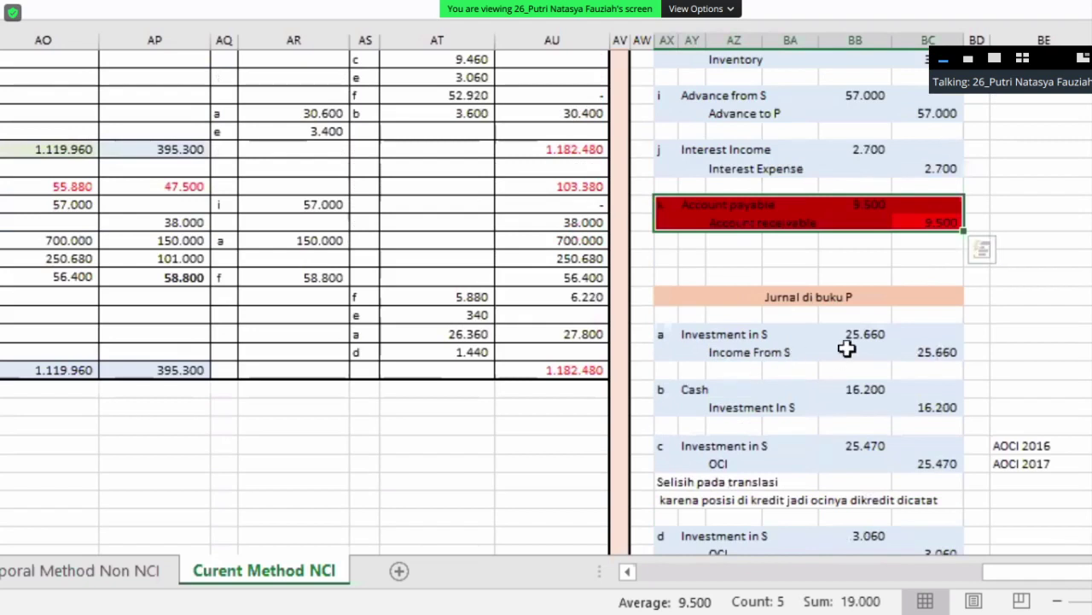
{"action": "left_click", "coordinate": [851, 336]}
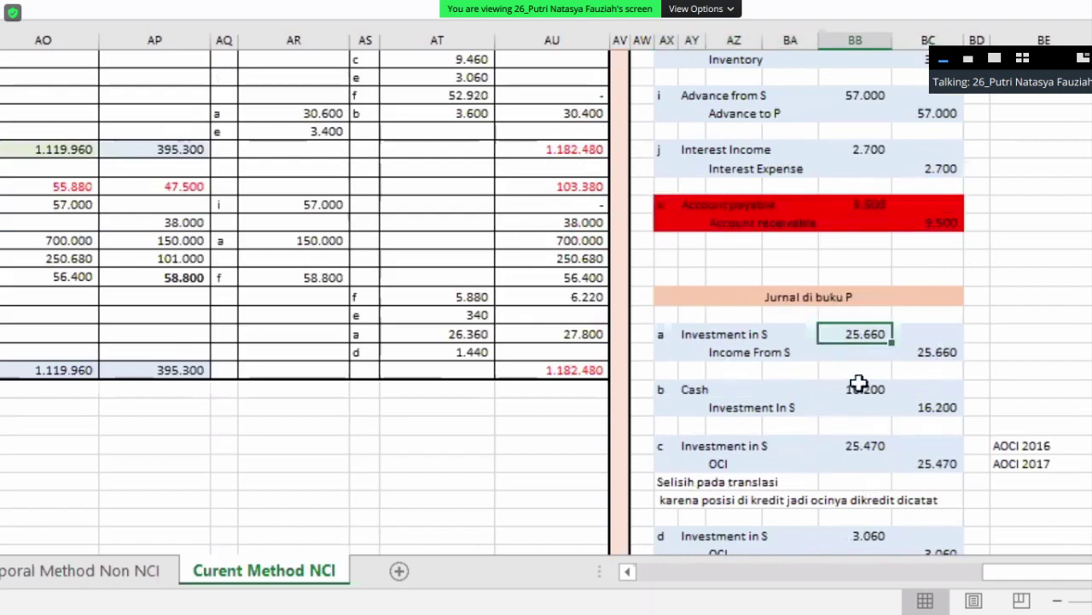
{"action": "scroll", "coordinate": [862, 385], "scroll_direction": "up", "scroll_amount": 2}
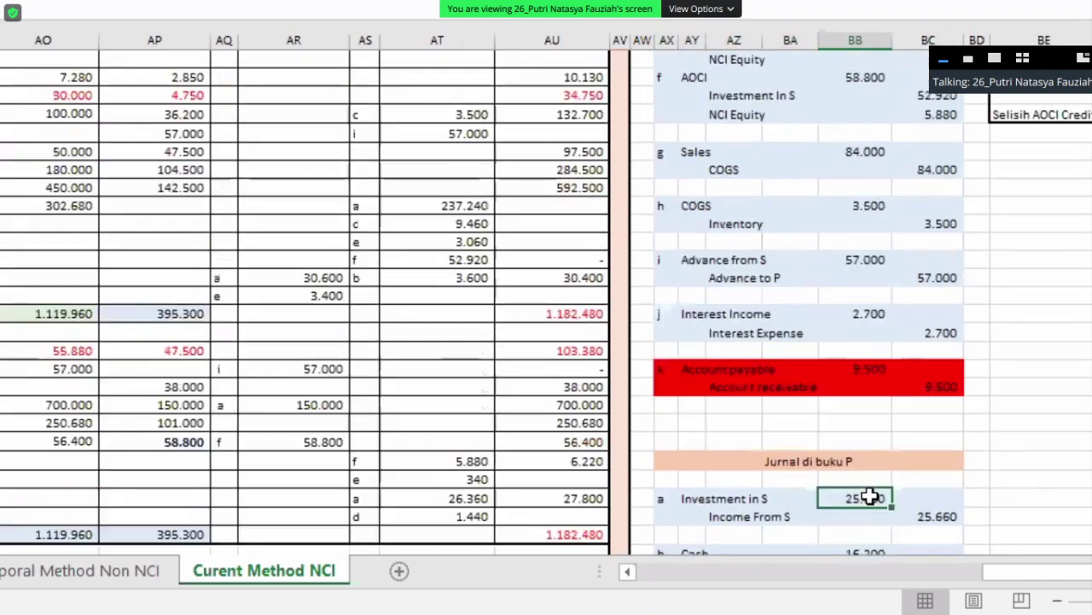
{"action": "scroll", "coordinate": [874, 491], "scroll_direction": "up", "scroll_amount": 2}
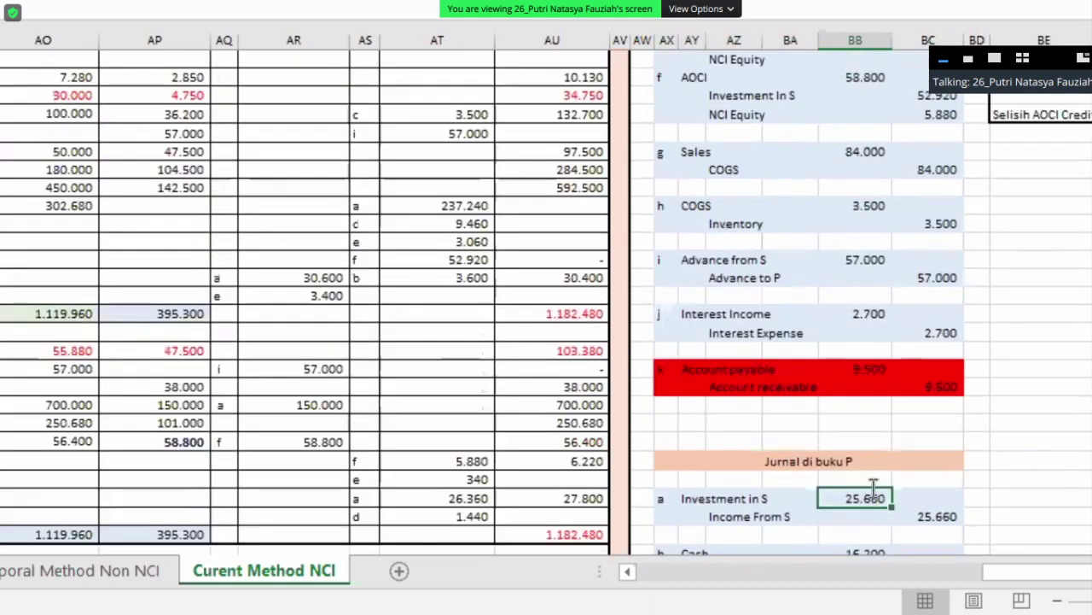
{"action": "double_click", "coordinate": [874, 489]}
{"action": "scroll", "coordinate": [880, 461], "scroll_direction": "up", "scroll_amount": 5}
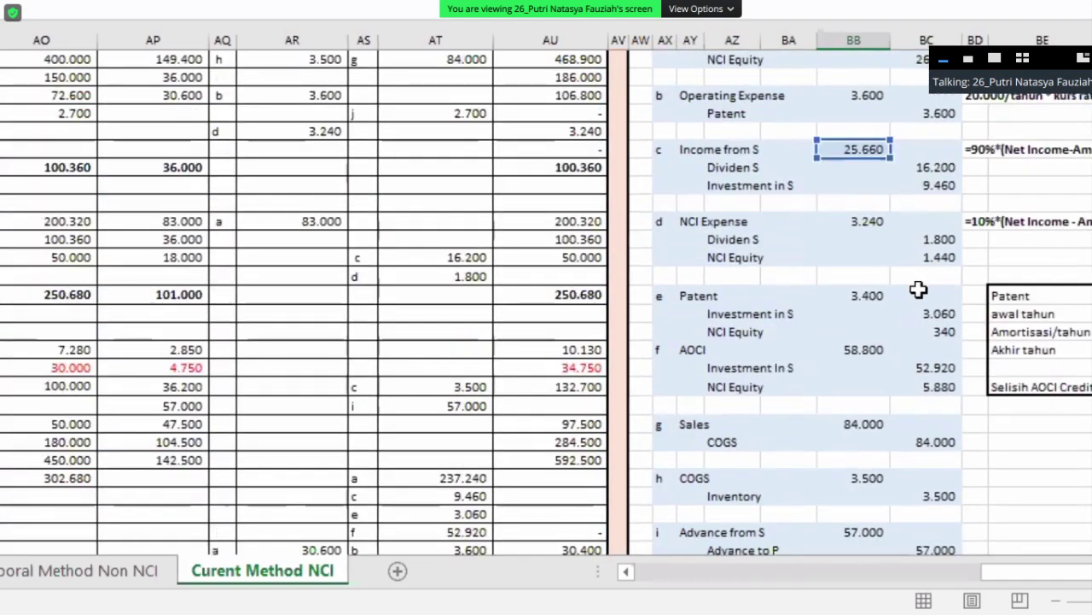
{"action": "scroll", "coordinate": [888, 305], "scroll_direction": "down", "scroll_amount": 7}
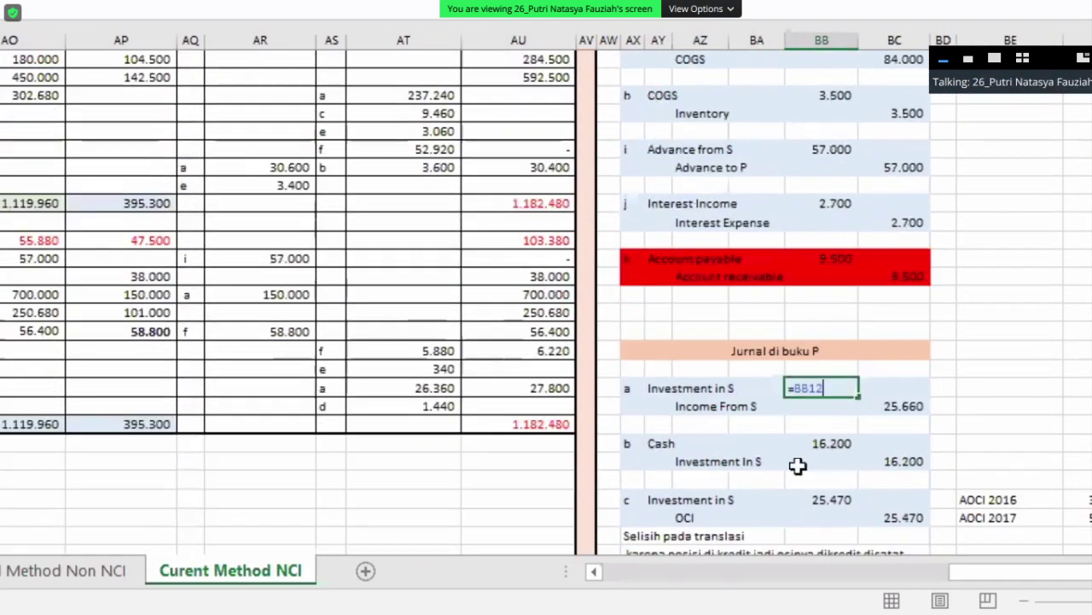
Highlight the Cash and Investment in S entry of journal b in P's books.
{"action": "left_click_drag", "start_coordinate": [913, 461], "coordinate": [641, 441]}
{"action": "key", "text": "ctrl+v"}
{"action": "scroll", "coordinate": [858, 419], "scroll_direction": "down", "scroll_amount": 2}
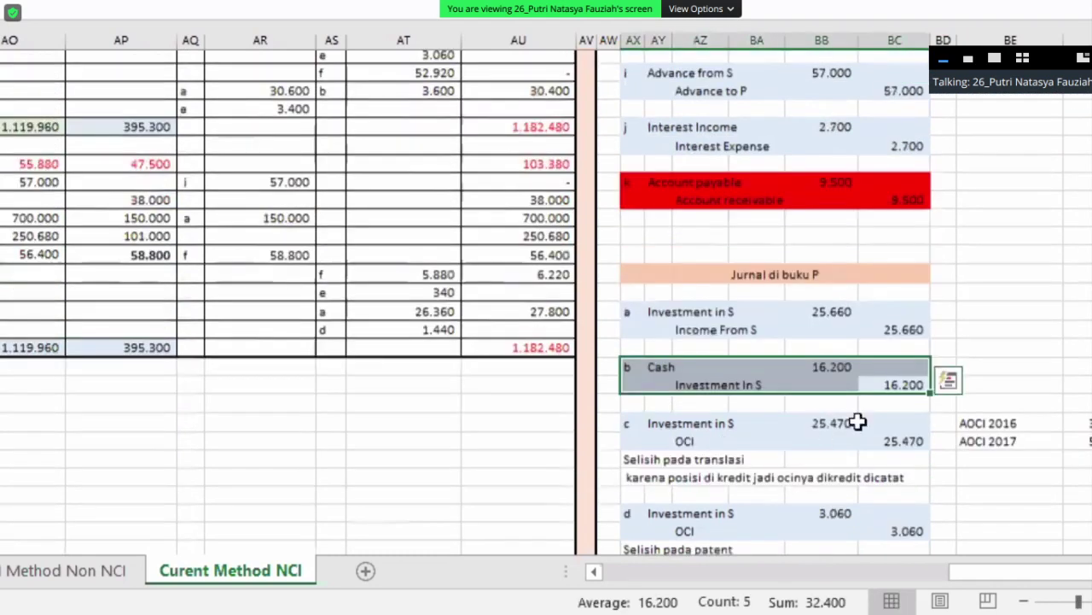
Highlight the AOCI 2016 and AOCI 2017 balances and inspect the 90% difference formula behind P's book journal c.
{"action": "left_click_drag", "start_coordinate": [973, 410], "coordinate": [856, 390]}
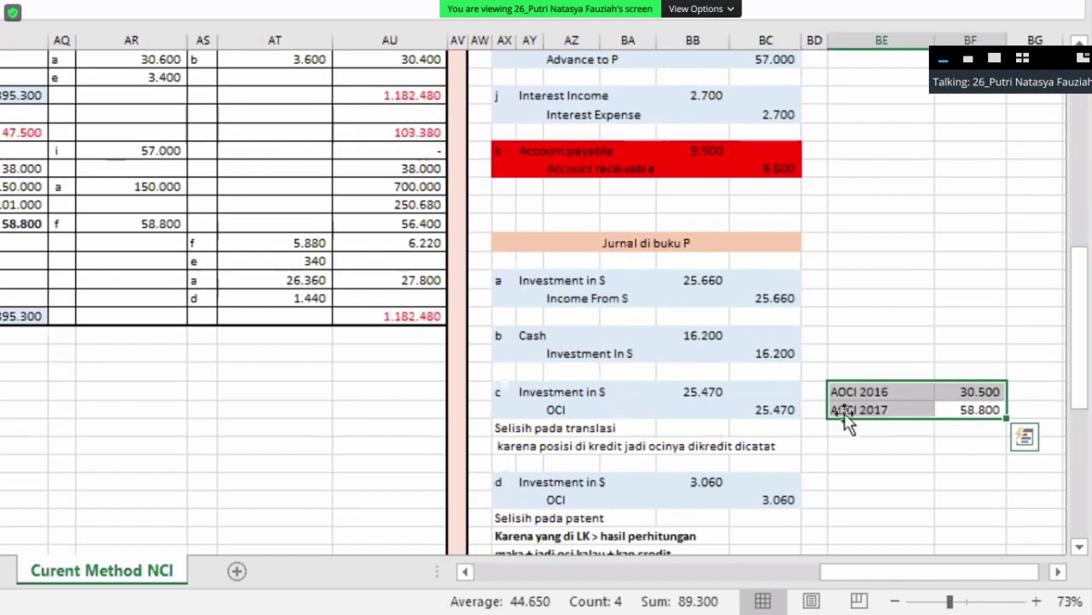
{"action": "left_click", "coordinate": [880, 463]}
{"action": "left_click", "coordinate": [978, 411]}
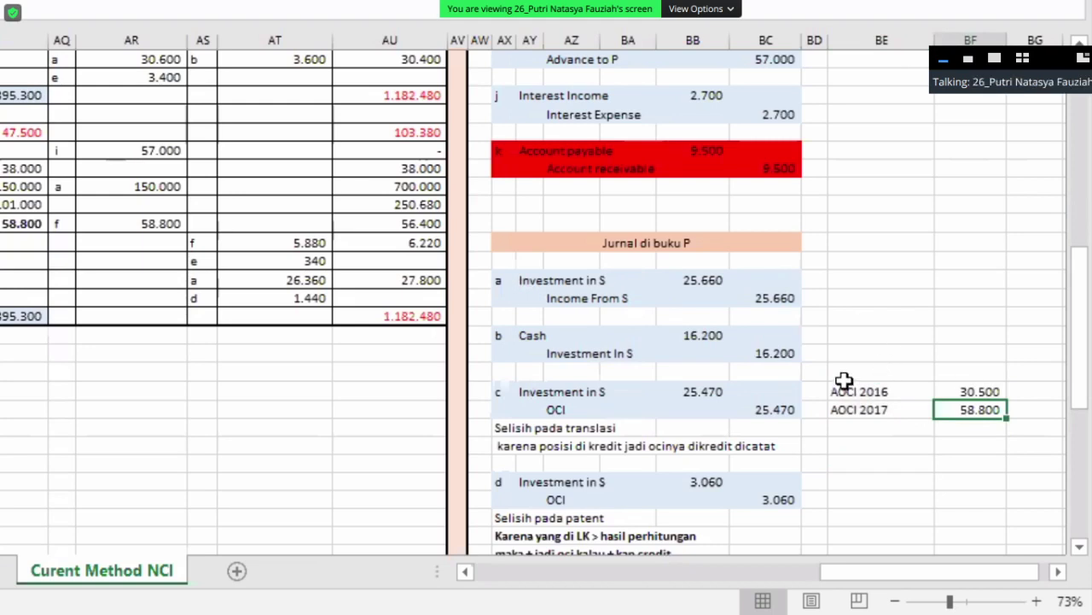
{"action": "double_click", "coordinate": [710, 391]}
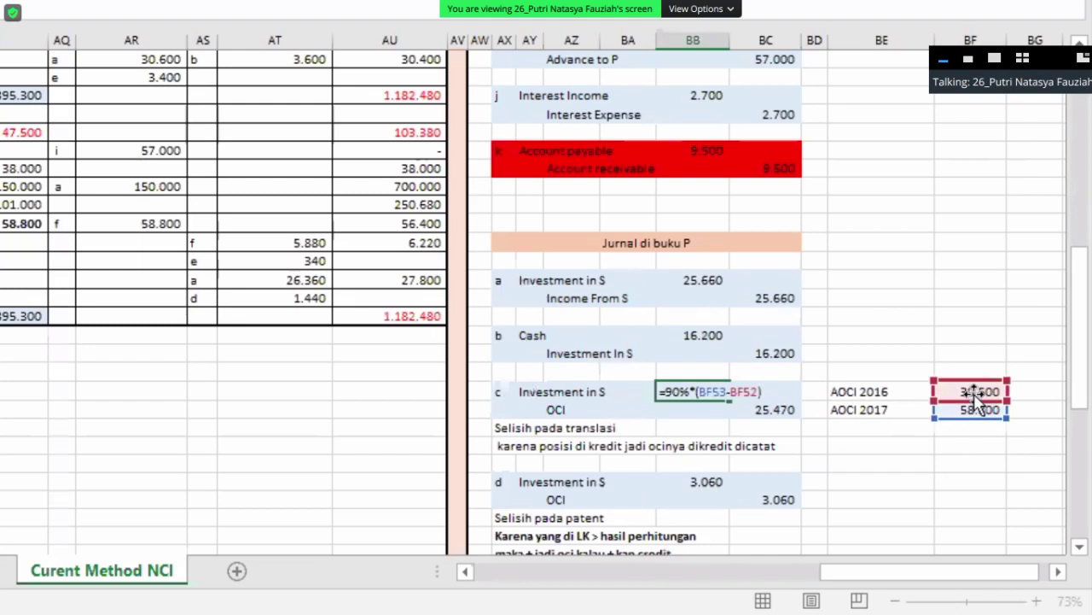
{"action": "left_click", "coordinate": [900, 440]}
Trace the patent difference in P's book journal d to the Investment in S credit of elimination journal e.
{"action": "scroll", "coordinate": [969, 372], "scroll_direction": "down", "scroll_amount": 1}
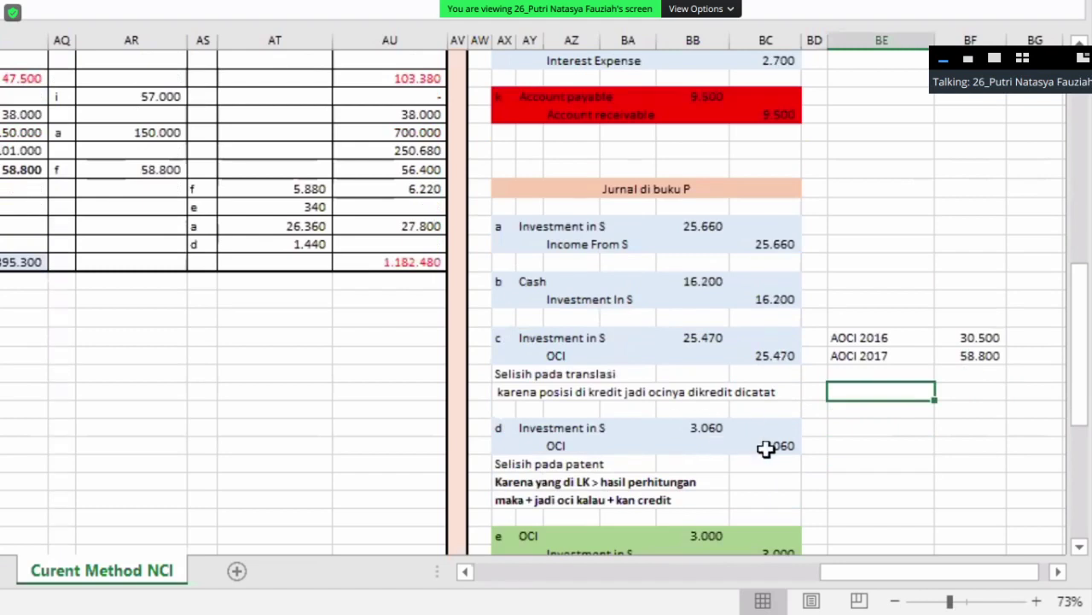
{"action": "scroll", "coordinate": [766, 448], "scroll_direction": "up", "scroll_amount": 10}
{"action": "double_click", "coordinate": [788, 151]}
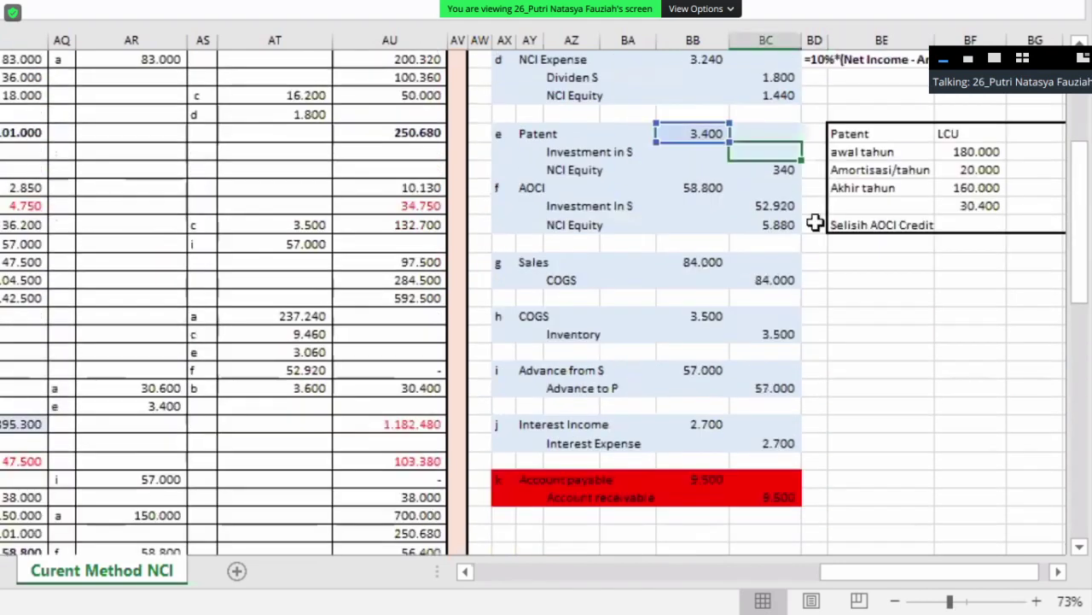
{"action": "scroll", "coordinate": [818, 347], "scroll_direction": "down", "scroll_amount": 3}
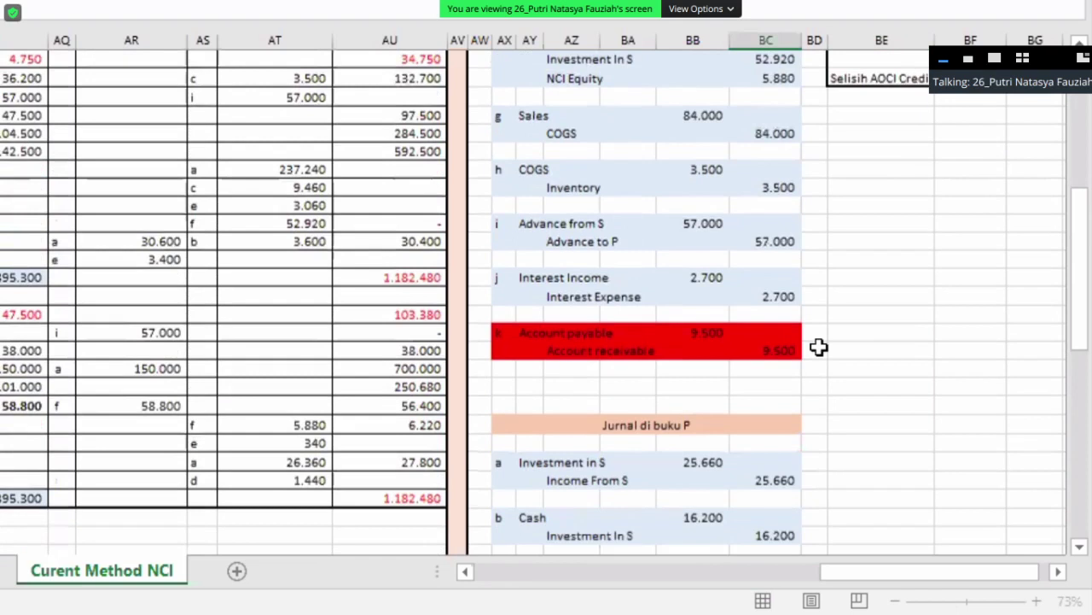
{"action": "scroll", "coordinate": [818, 346], "scroll_direction": "down", "scroll_amount": 8}
Highlight the OCI and Investment in S entry of journal e in P's books.
{"action": "left_click_drag", "start_coordinate": [769, 388], "coordinate": [702, 401]}
{"action": "scroll", "coordinate": [778, 264], "scroll_direction": "down", "scroll_amount": 2}
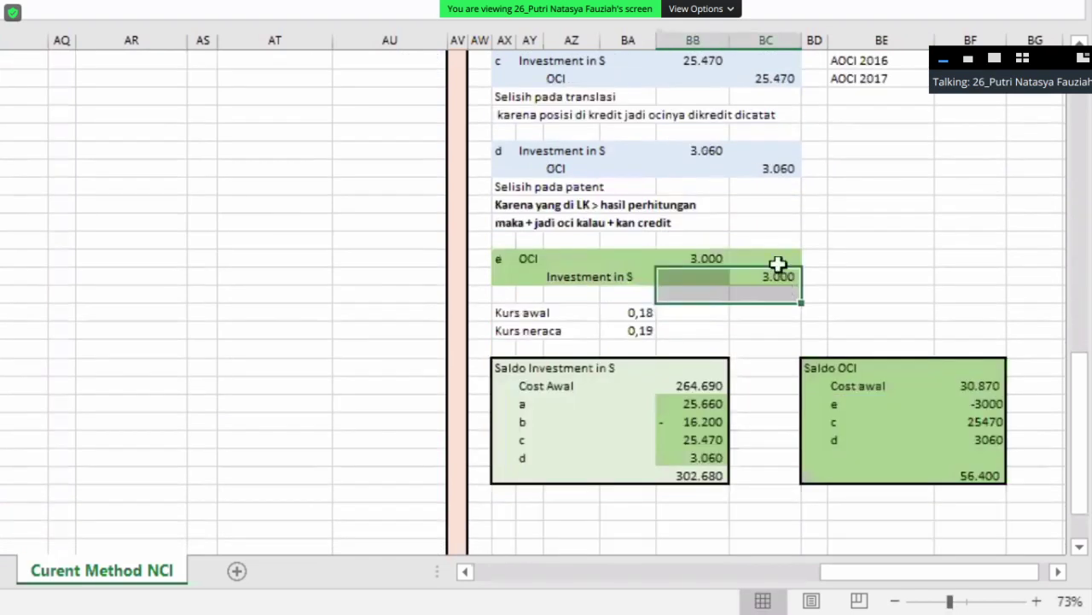
{"action": "left_click_drag", "start_coordinate": [499, 258], "coordinate": [754, 280]}
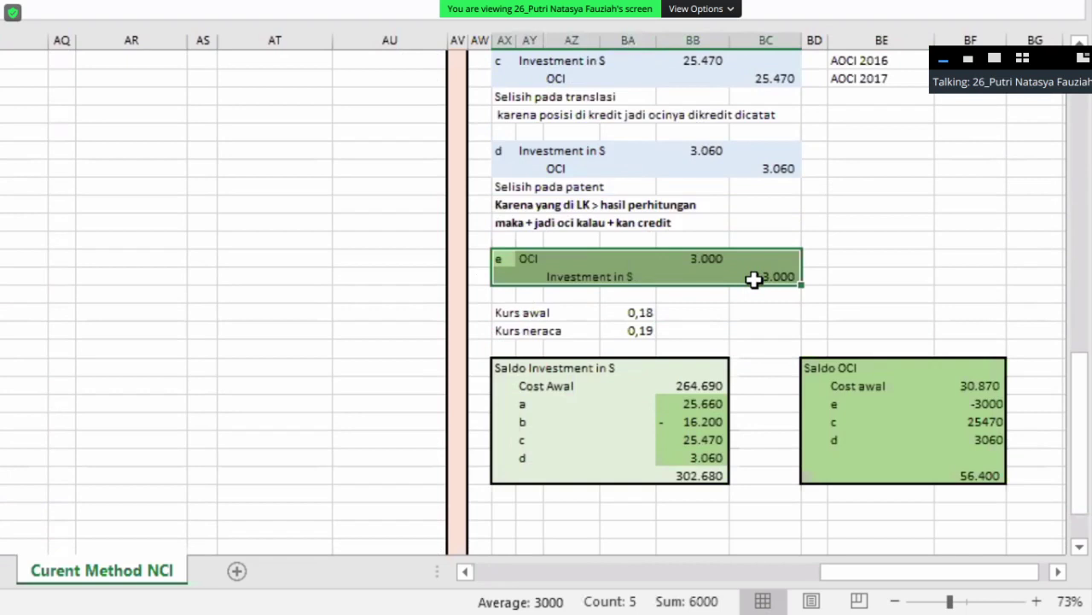
{"action": "left_click_drag", "start_coordinate": [754, 280], "coordinate": [741, 271]}
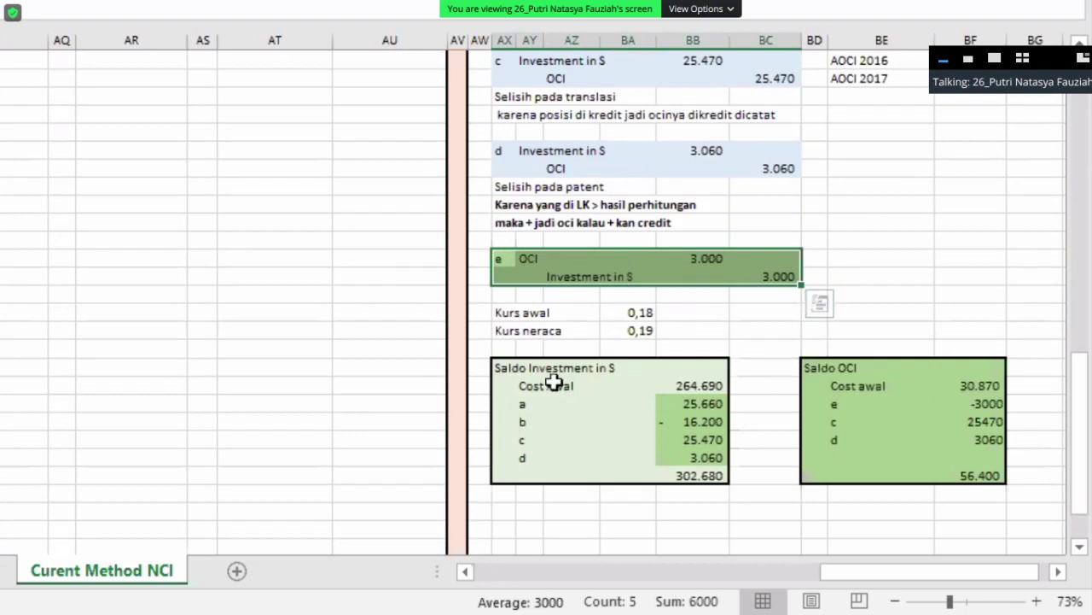
Highlight the Saldo Investment in S computation and the Saldo OCI computation below P's book journals.
{"action": "left_click", "coordinate": [510, 369]}
{"action": "left_click_drag", "start_coordinate": [577, 399], "coordinate": [692, 478]}
{"action": "left_click_drag", "start_coordinate": [812, 367], "coordinate": [976, 488]}
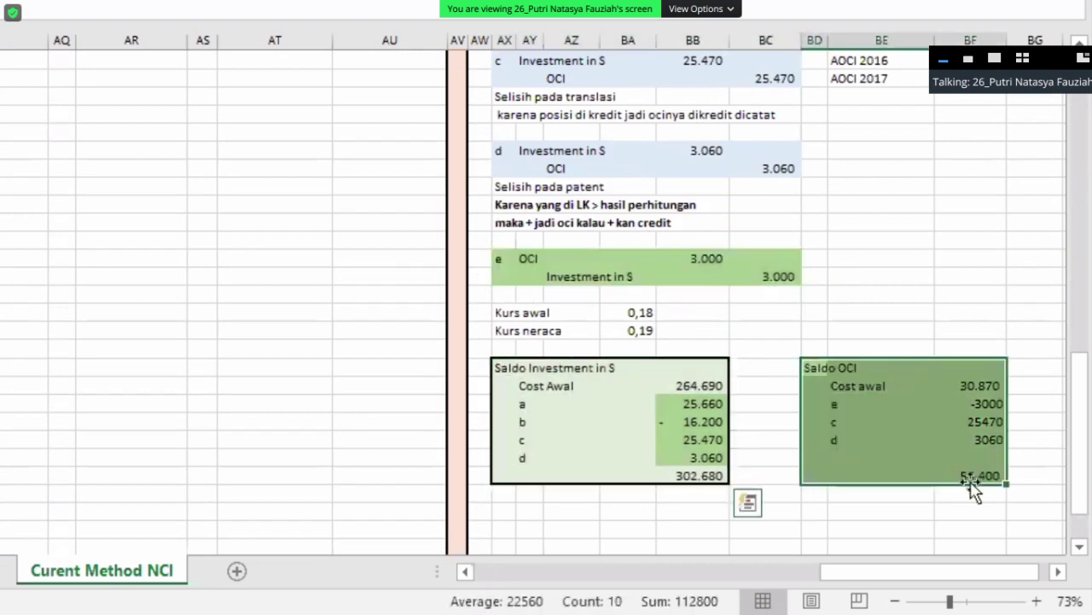
Select the Cost Awal amount in the Saldo Investment in S computation and look for its source across the sheet.
{"action": "scroll", "coordinate": [654, 424], "scroll_direction": "up", "scroll_amount": 7}
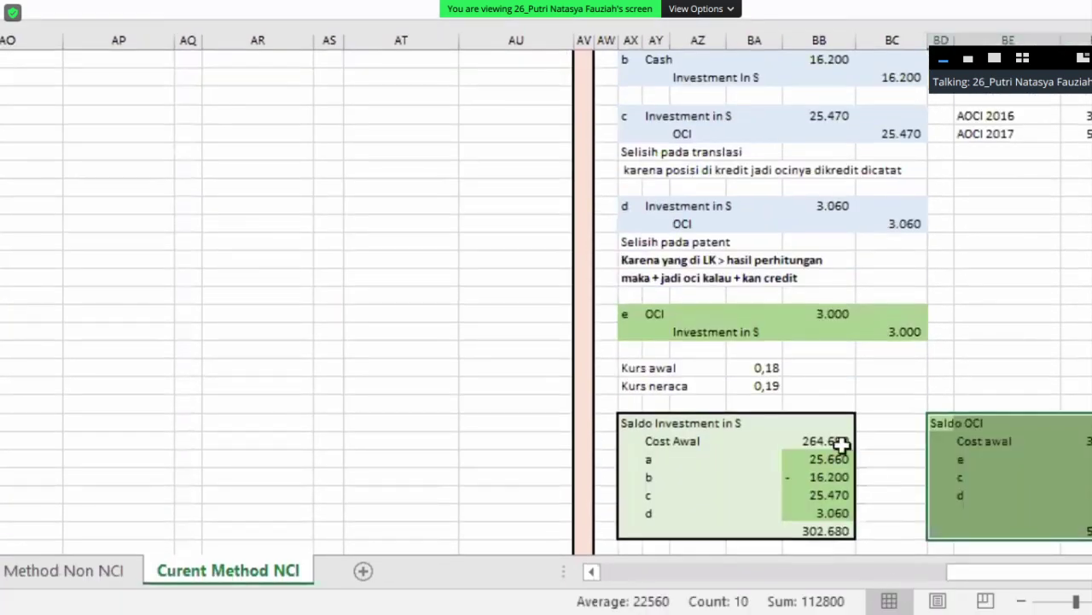
{"action": "left_click", "coordinate": [842, 441]}
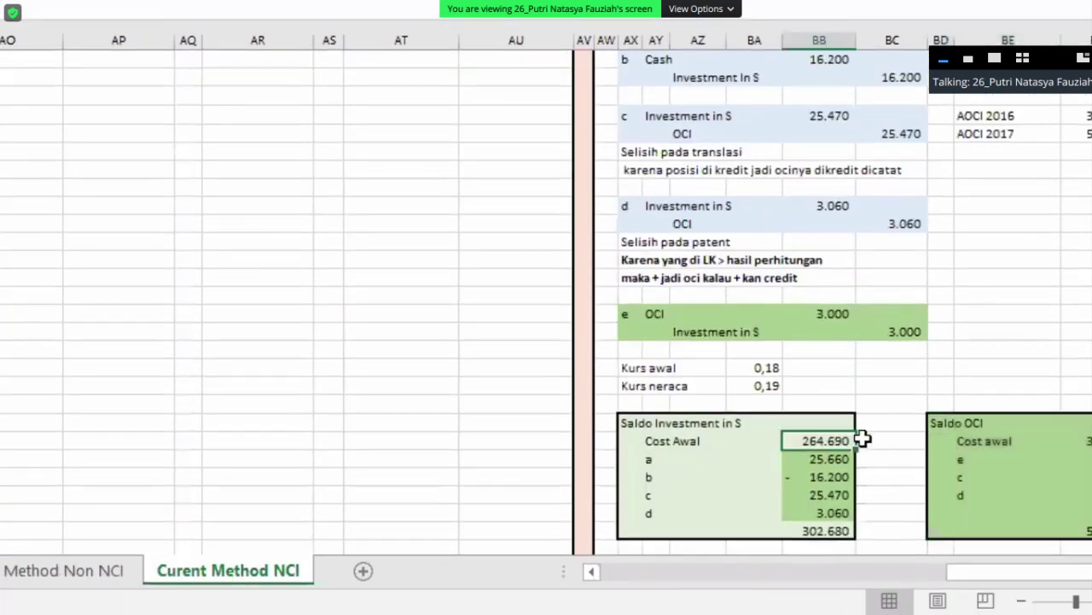
{"action": "scroll", "coordinate": [933, 575], "scroll_direction": "right", "scroll_amount": 2}
{"action": "scroll", "coordinate": [832, 580], "scroll_direction": "up", "scroll_amount": 4}
{"action": "scroll", "coordinate": [878, 583], "scroll_direction": "down", "scroll_amount": 4}
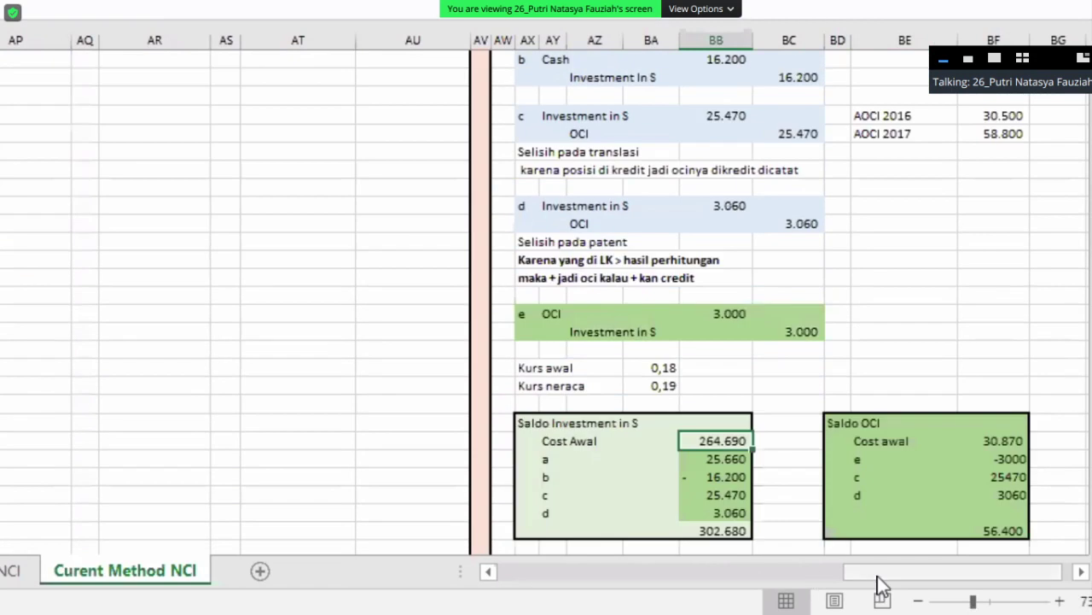
{"action": "left_click_drag", "start_coordinate": [878, 573], "coordinate": [716, 438]}
{"action": "scroll", "coordinate": [757, 487], "scroll_direction": "up", "scroll_amount": 7}
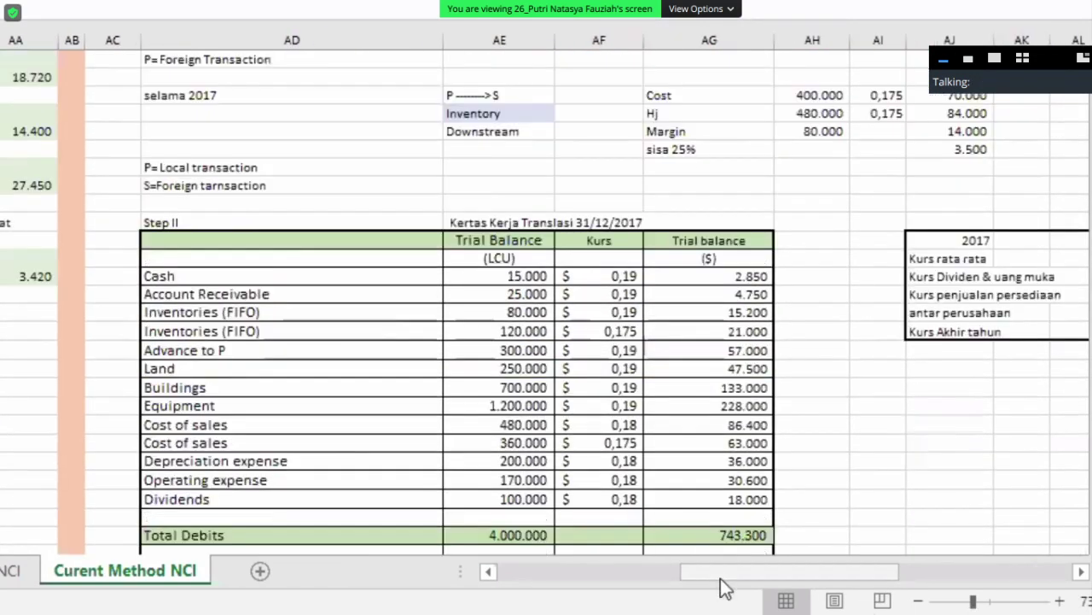
{"action": "left_click_drag", "start_coordinate": [724, 577], "coordinate": [847, 444]}
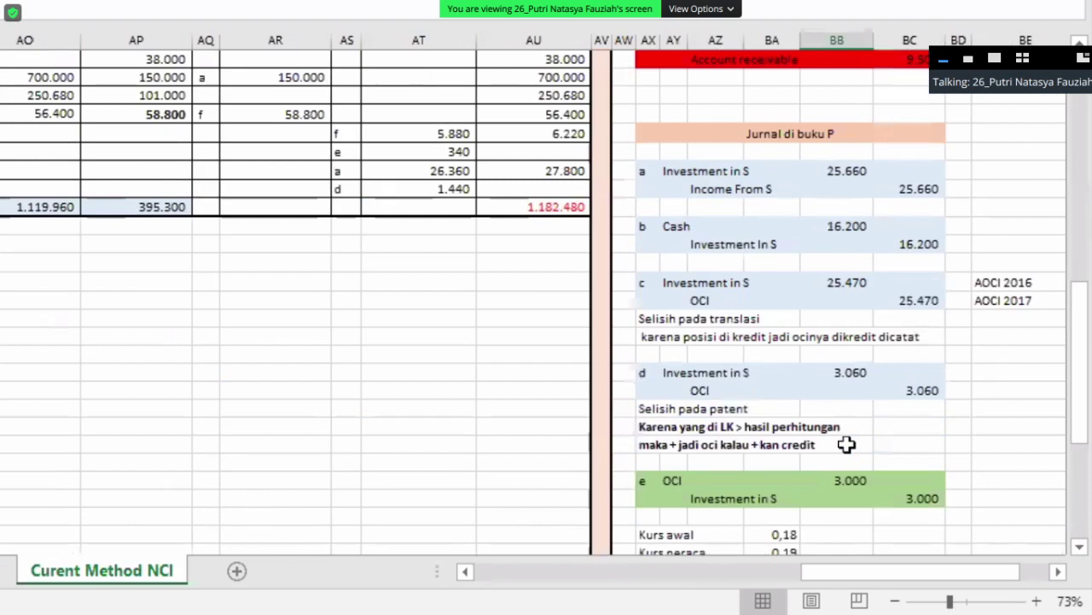
Inspect the Cost Awal formula and trace it to Investment in S in the prior-year consolidation worksheet's balance sheet.
{"action": "scroll", "coordinate": [847, 444], "scroll_direction": "down", "scroll_amount": 3}
{"action": "double_click", "coordinate": [837, 442]}
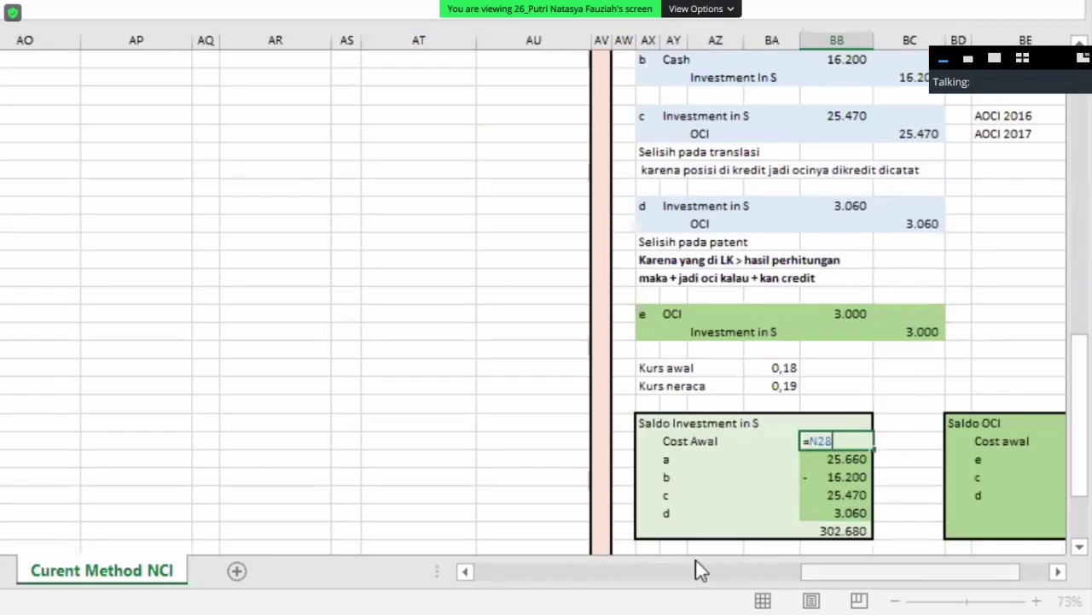
{"action": "left_click_drag", "start_coordinate": [696, 570], "coordinate": [649, 570]}
{"action": "scroll", "coordinate": [203, 297], "scroll_direction": "up", "scroll_amount": 7}
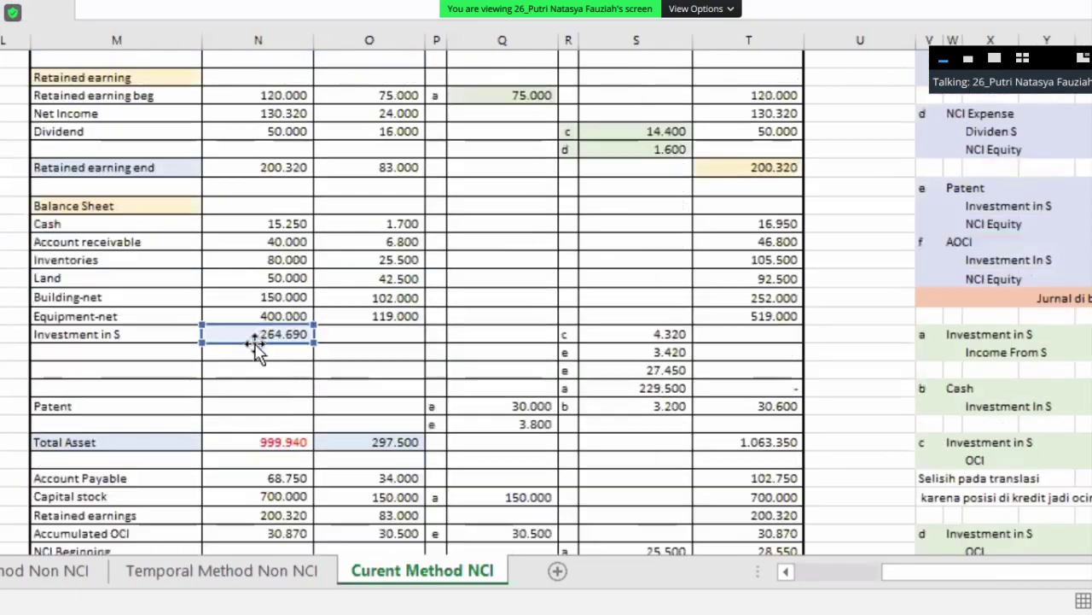
{"action": "left_click", "coordinate": [285, 337]}
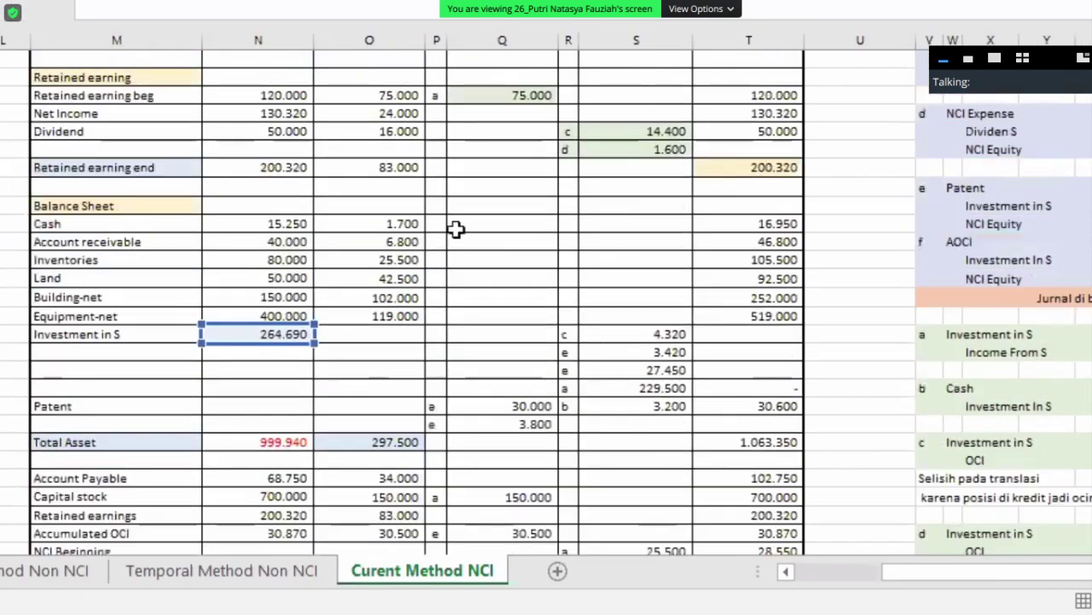
Return to the 2017 consolidation worksheet and view its adjustment and elimination columns beside the elimination journals.
{"action": "scroll", "coordinate": [854, 583], "scroll_direction": "right", "scroll_amount": 2}
{"action": "scroll", "coordinate": [854, 583], "scroll_direction": "right", "scroll_amount": 10}
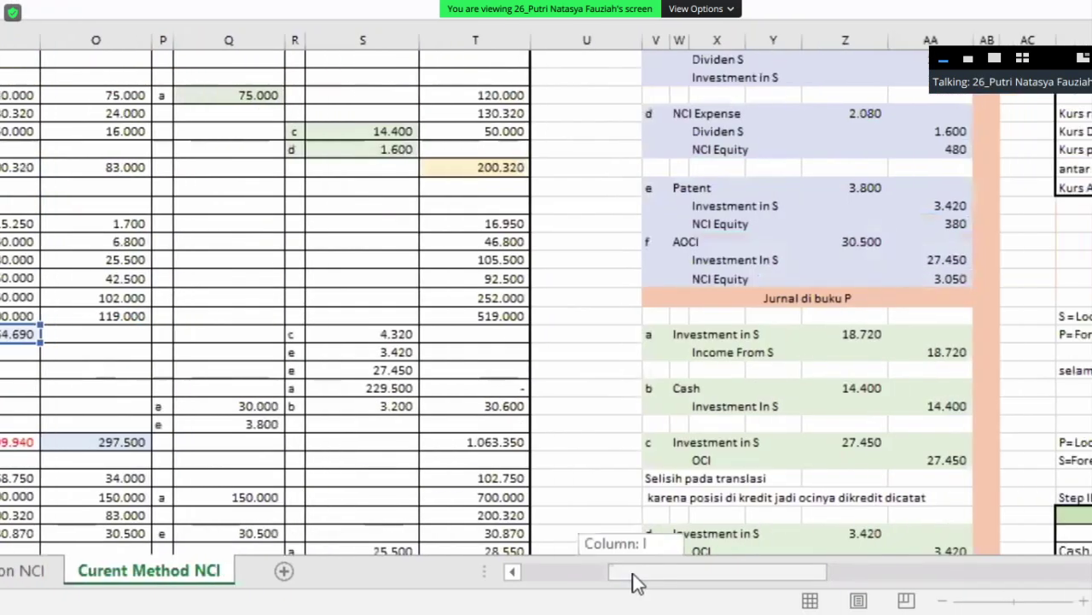
{"action": "scroll", "coordinate": [256, 322], "scroll_direction": "down", "scroll_amount": 6}
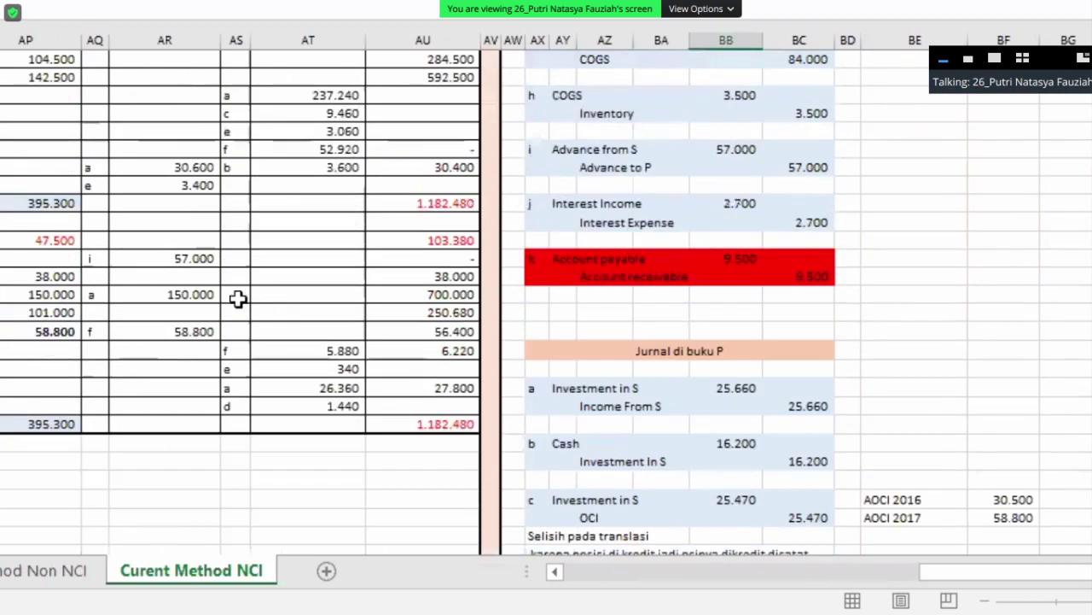
{"action": "scroll", "coordinate": [201, 254], "scroll_direction": "up", "scroll_amount": 9}
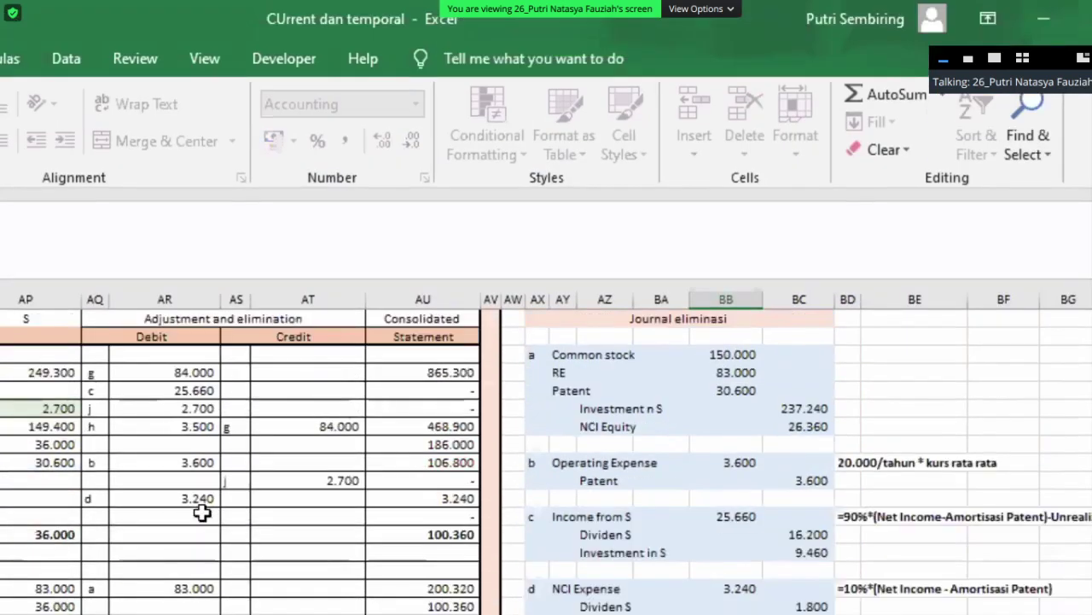